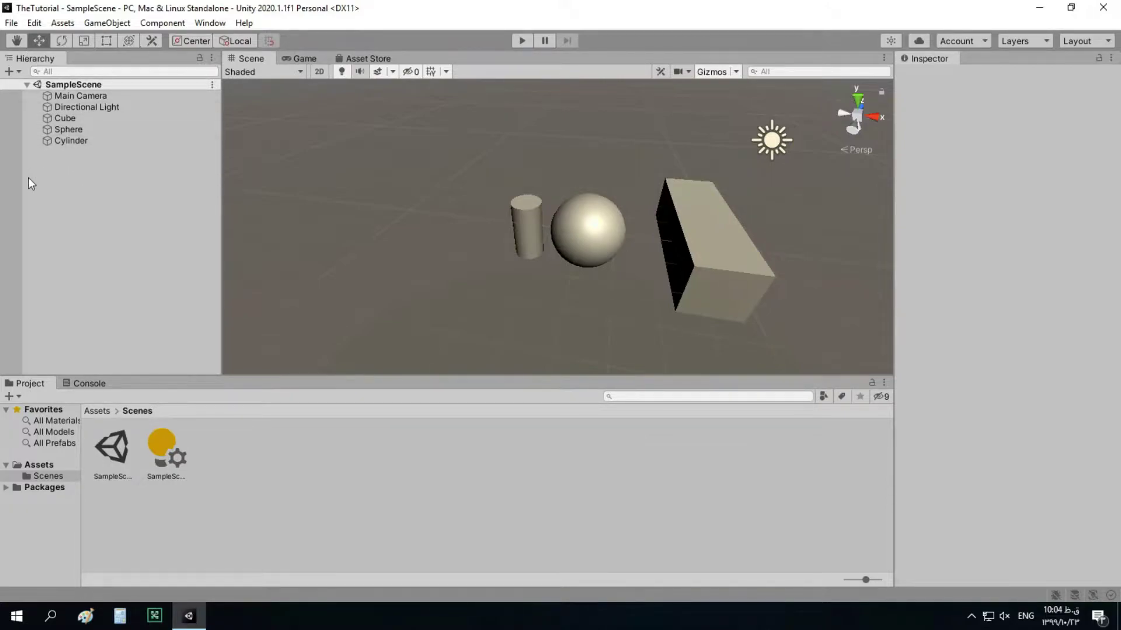
Add a cube to the scene and move it along the X axis to about -6.87, beyond the cylinder
right_click(58, 177)
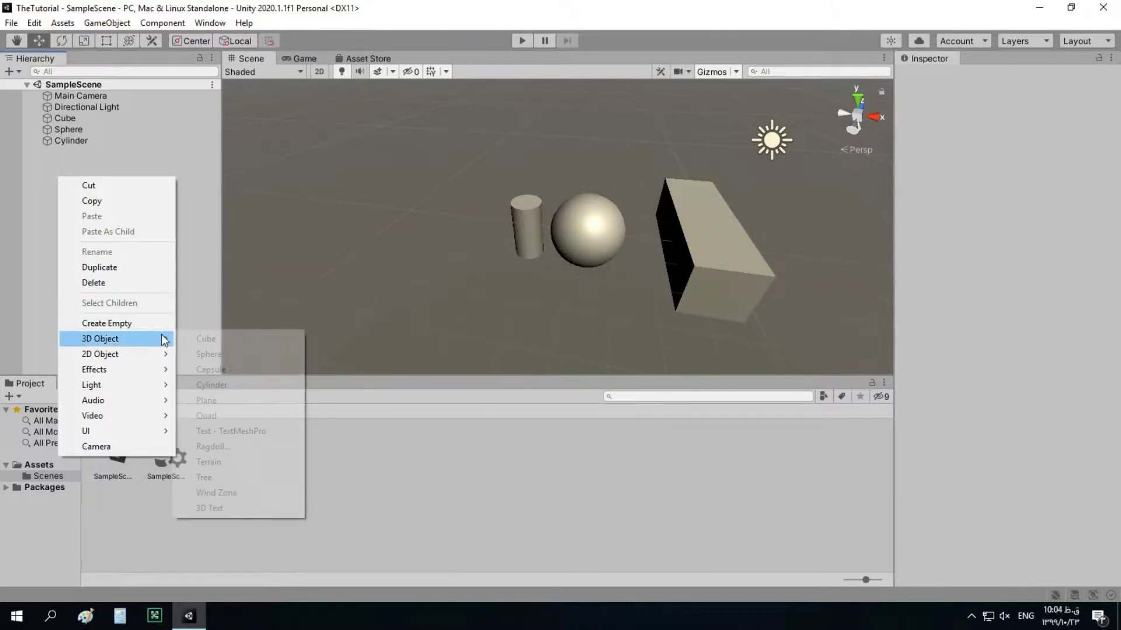
mouse_move(163, 354)
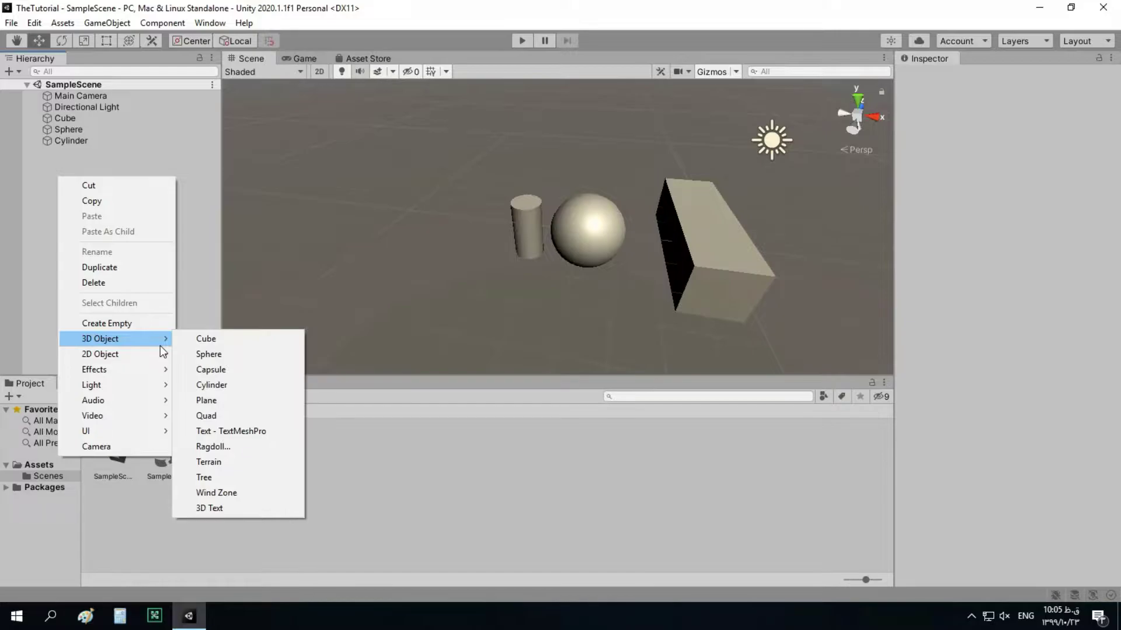
left_click(177, 342)
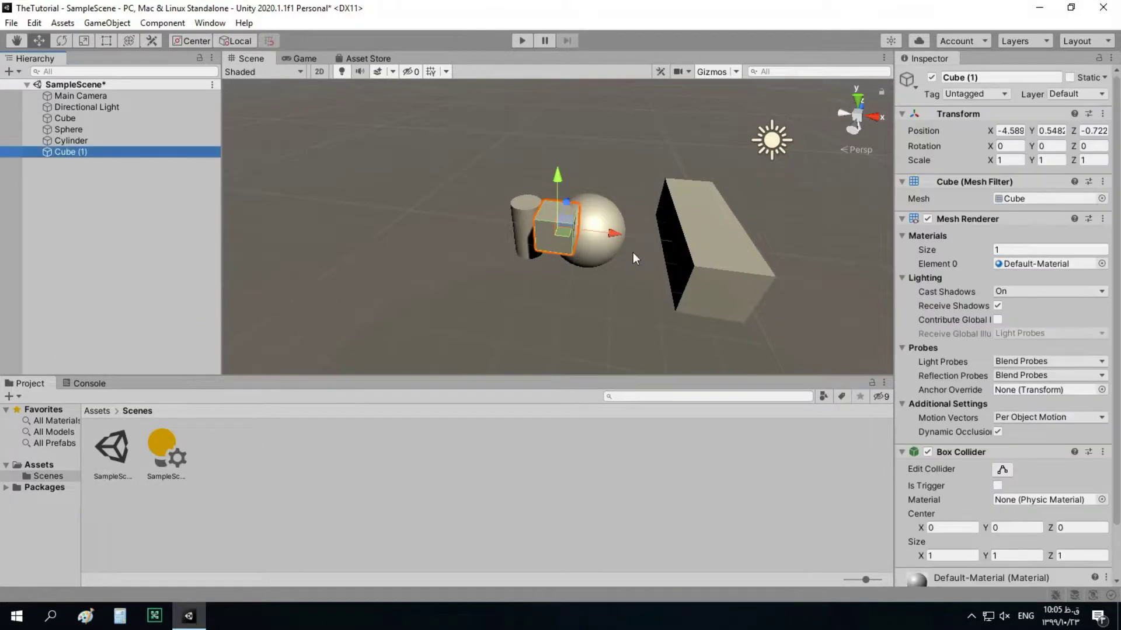
left_click_drag(618, 239, 489, 237)
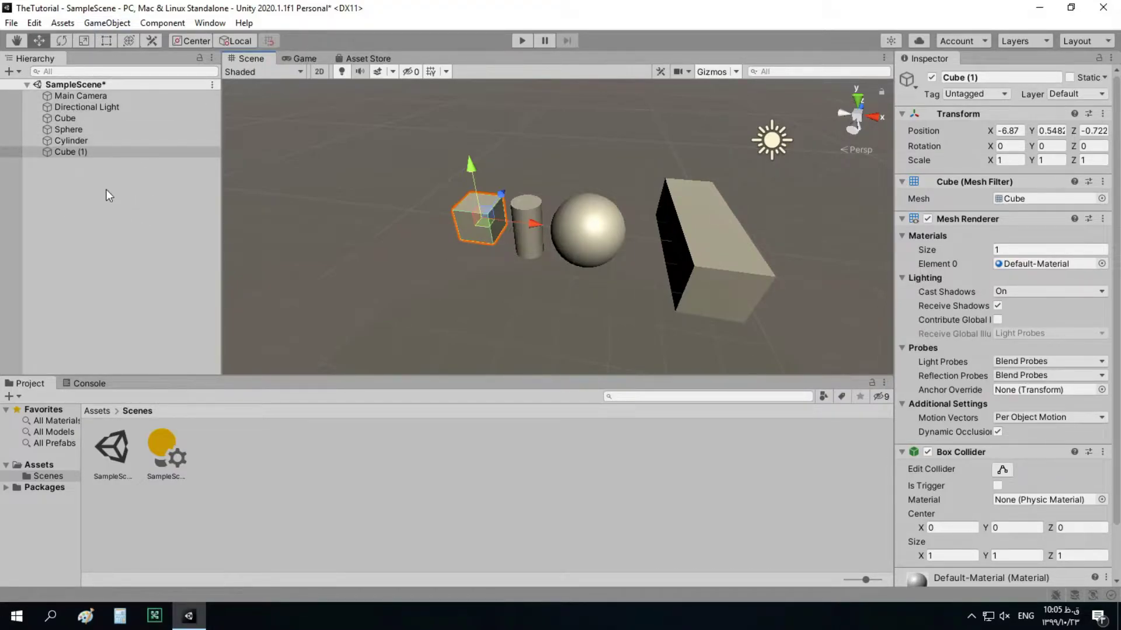
right_click(79, 185)
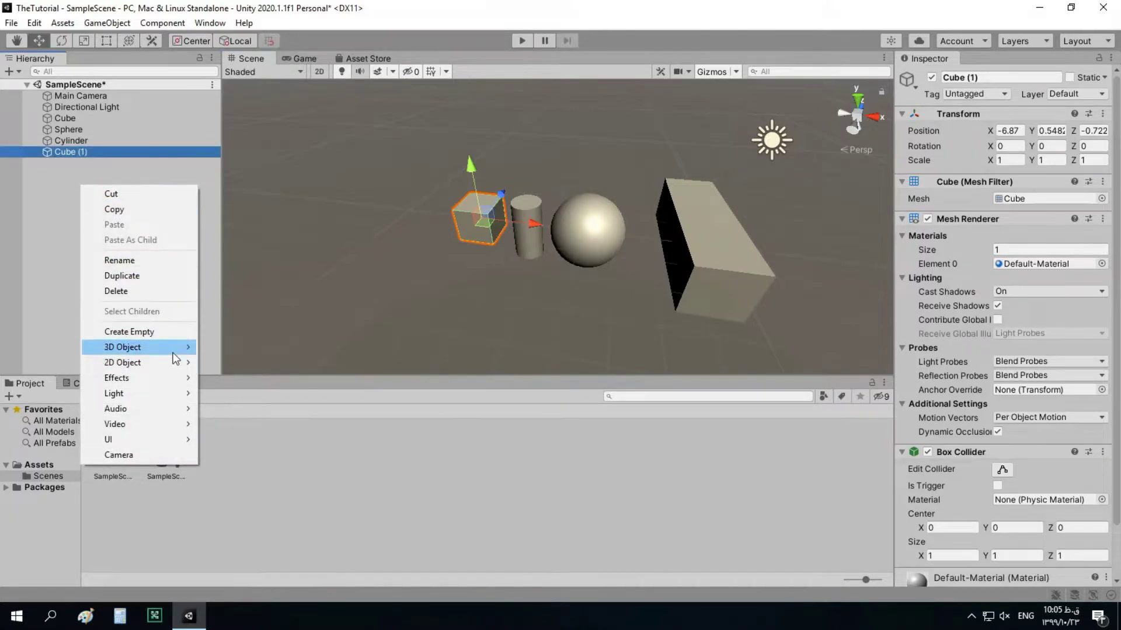
left_click(120, 47)
left_click(107, 22)
left_click(113, 6)
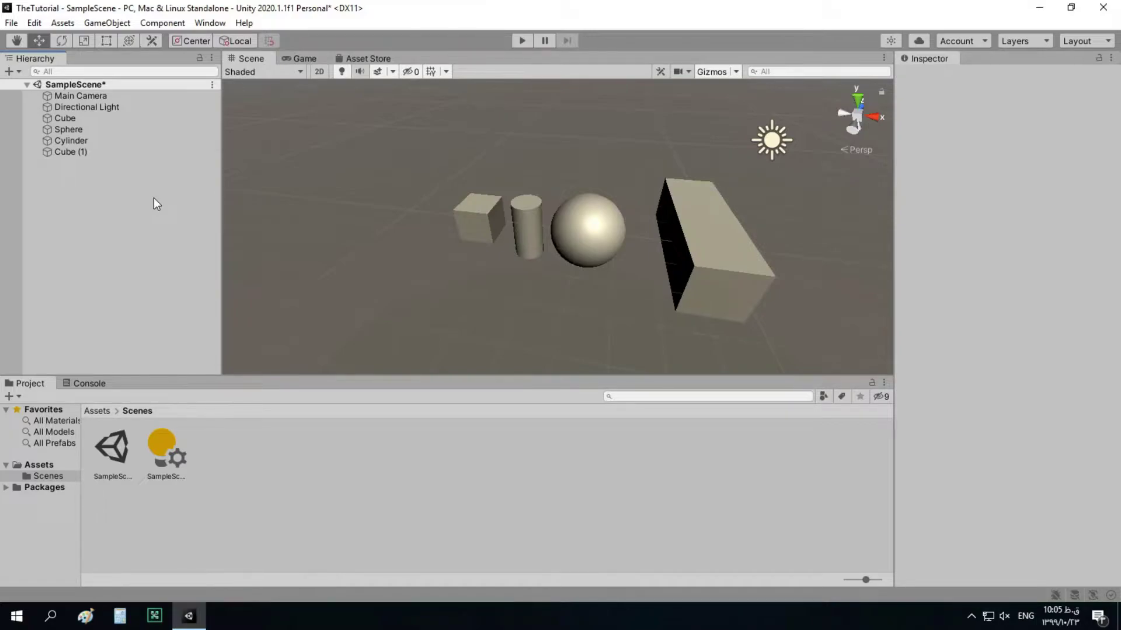
left_click(83, 152)
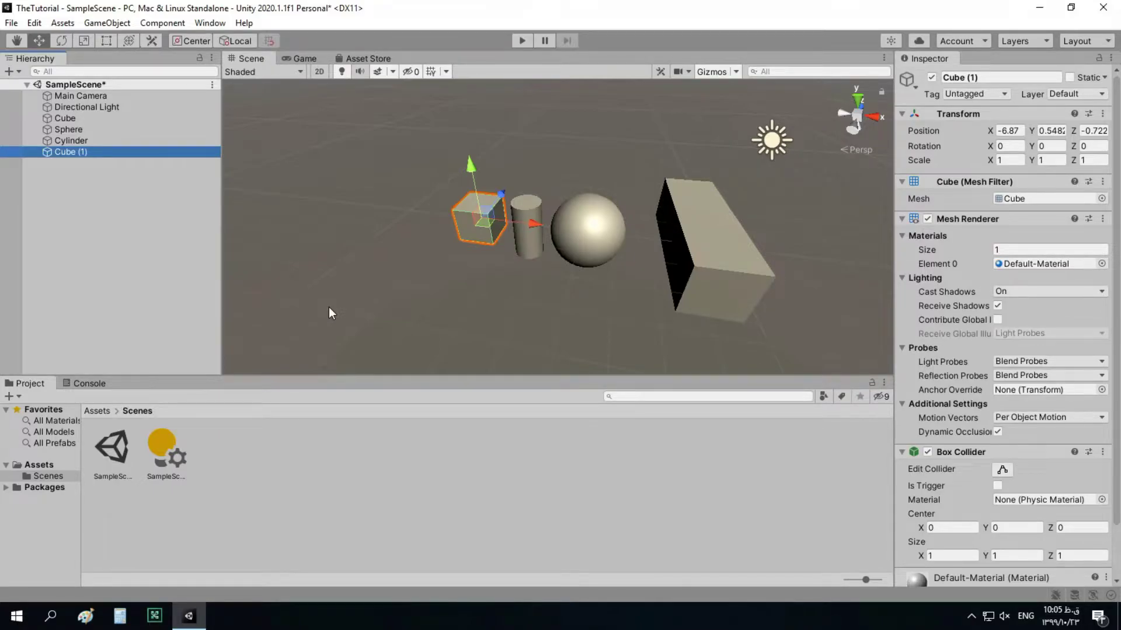
left_click(41, 199)
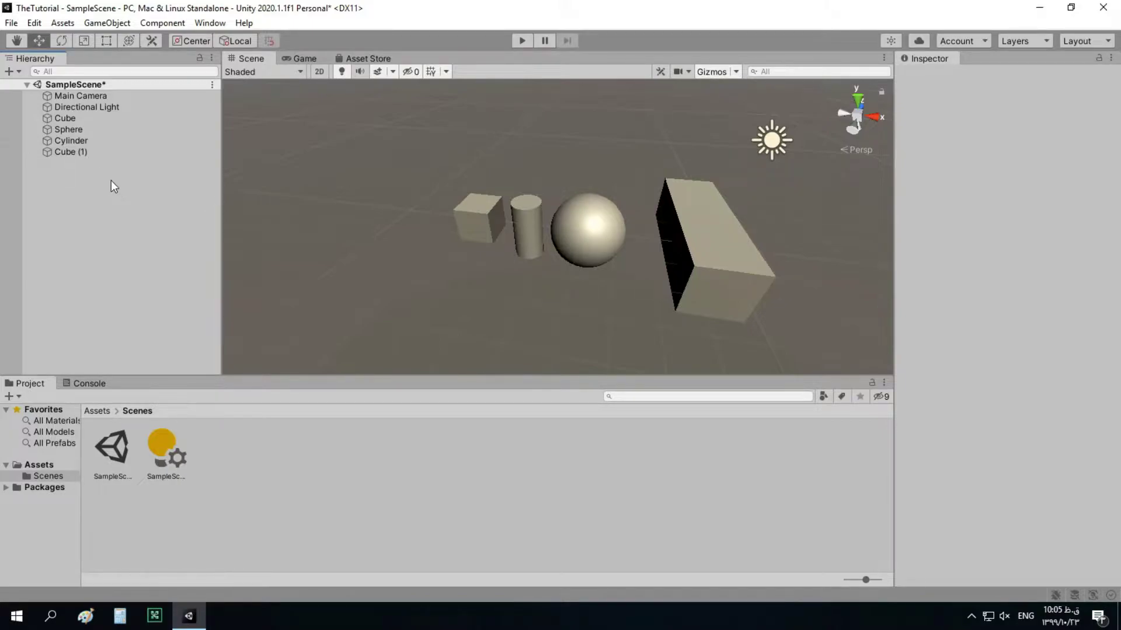
Delete the small cube Cube (1) and the cylinder from the scene
right_click(69, 153)
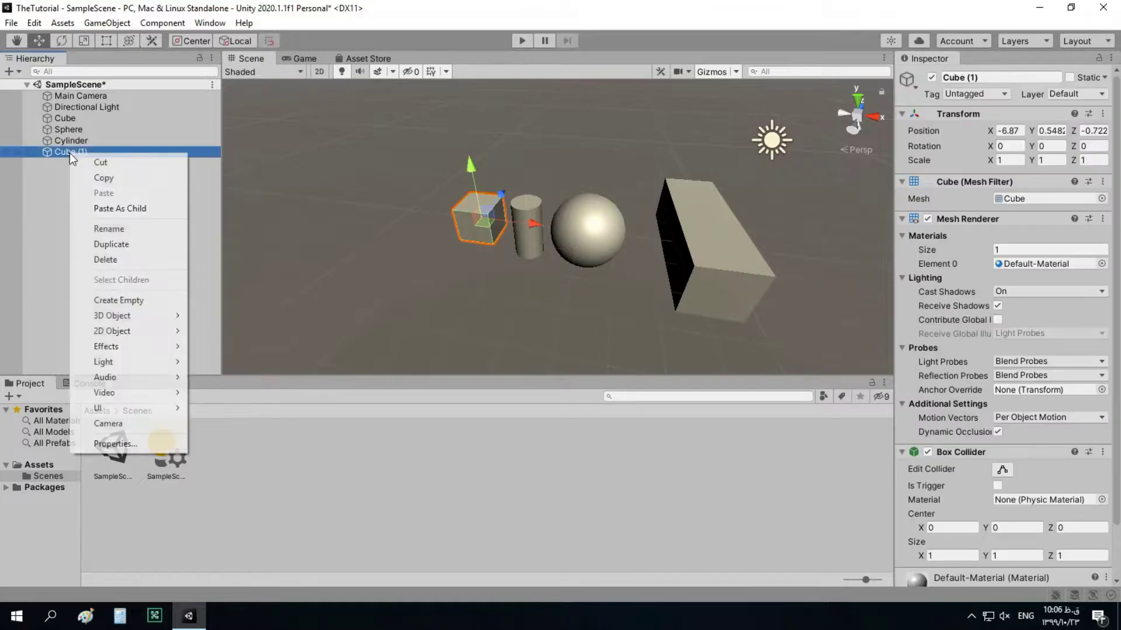
left_click(137, 263)
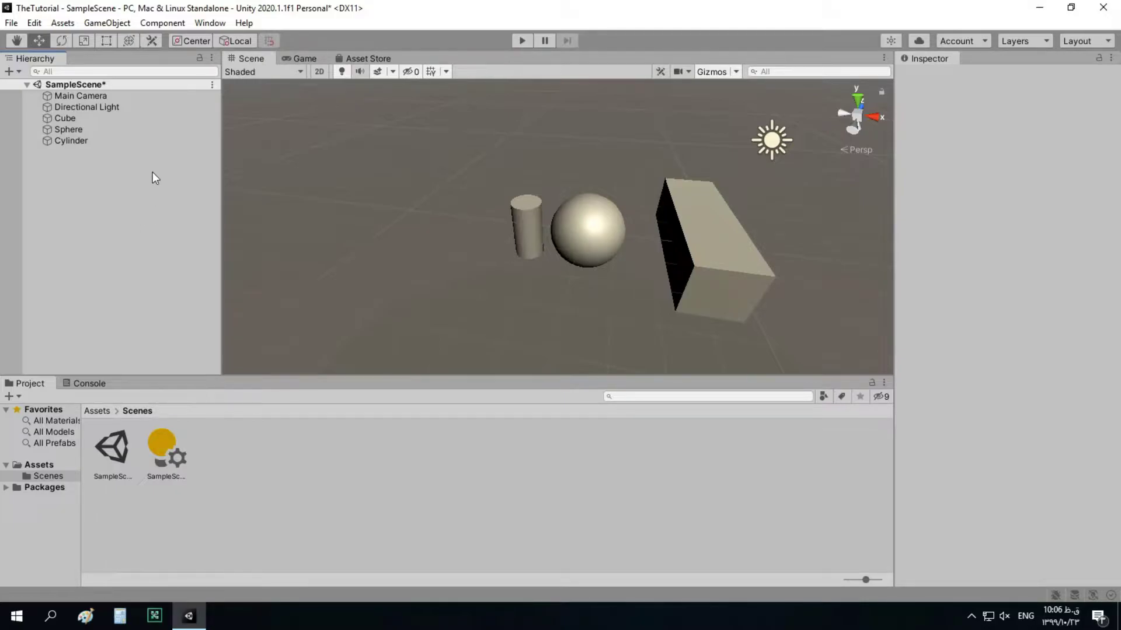
left_click(137, 146)
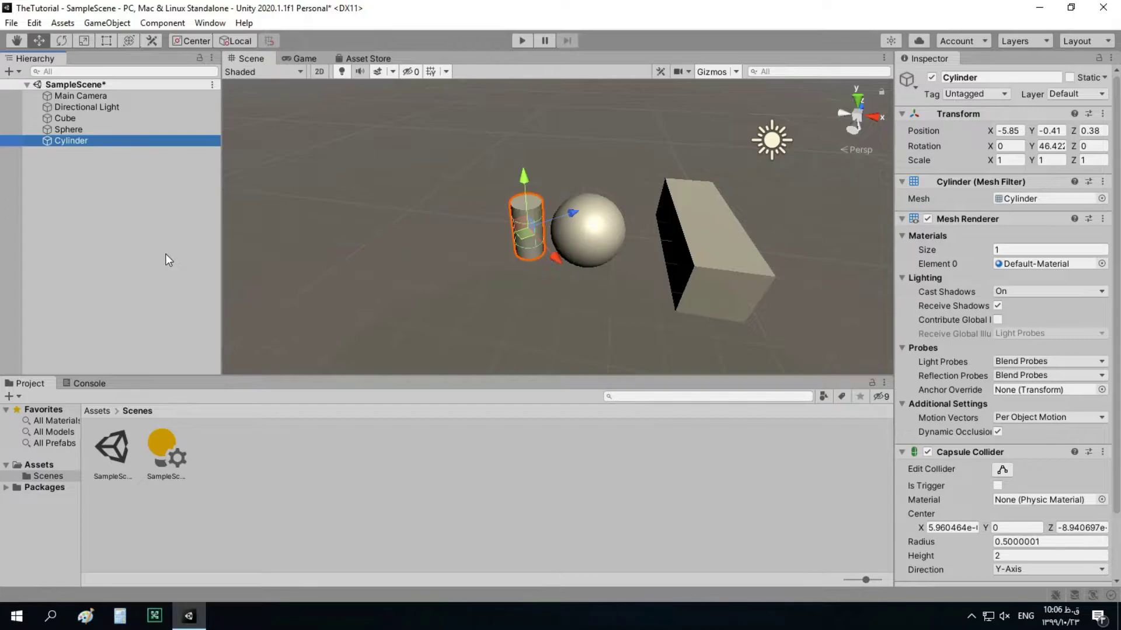
key("Delete")
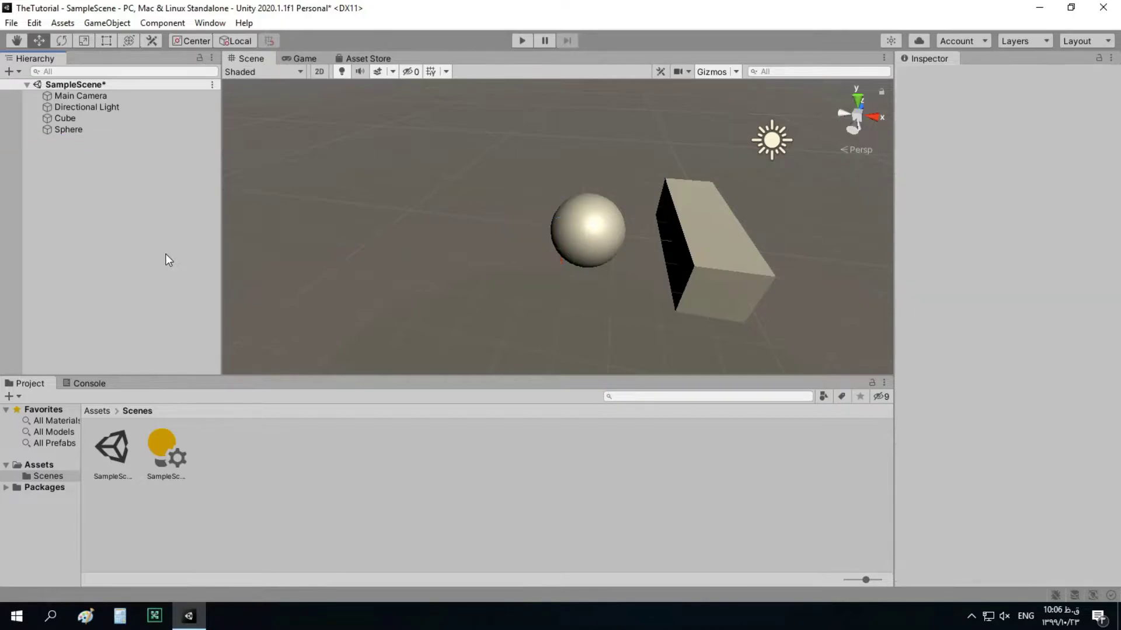
Move the cube and sphere together along the X axis and delete both from the scene
left_click(101, 131)
left_click(93, 118, "ctrl")
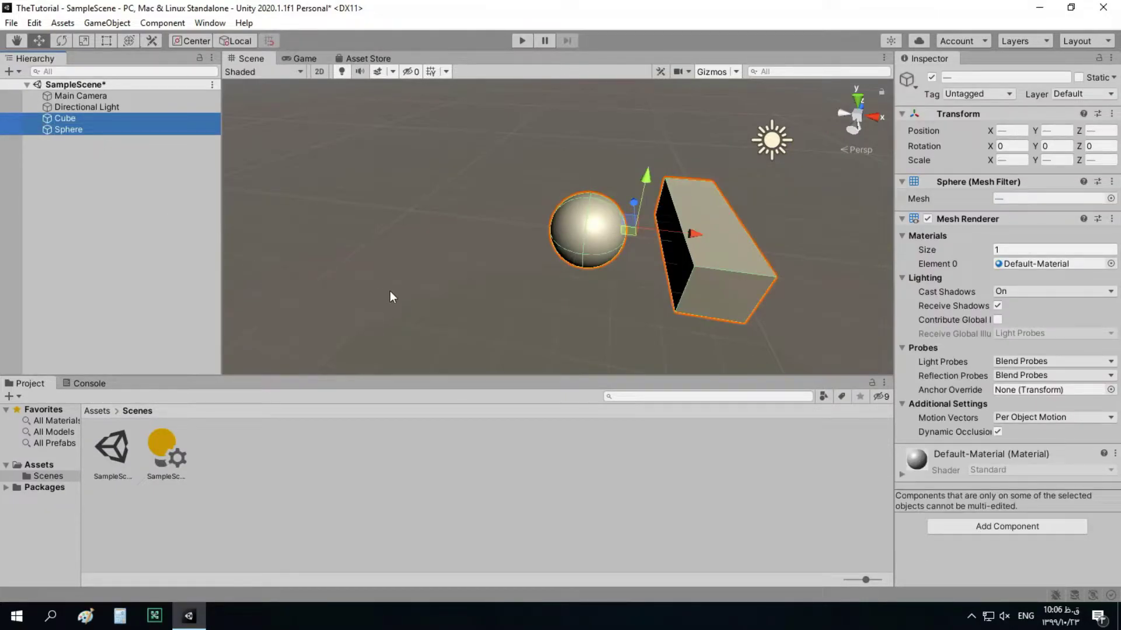
left_click_drag(694, 243, 622, 247)
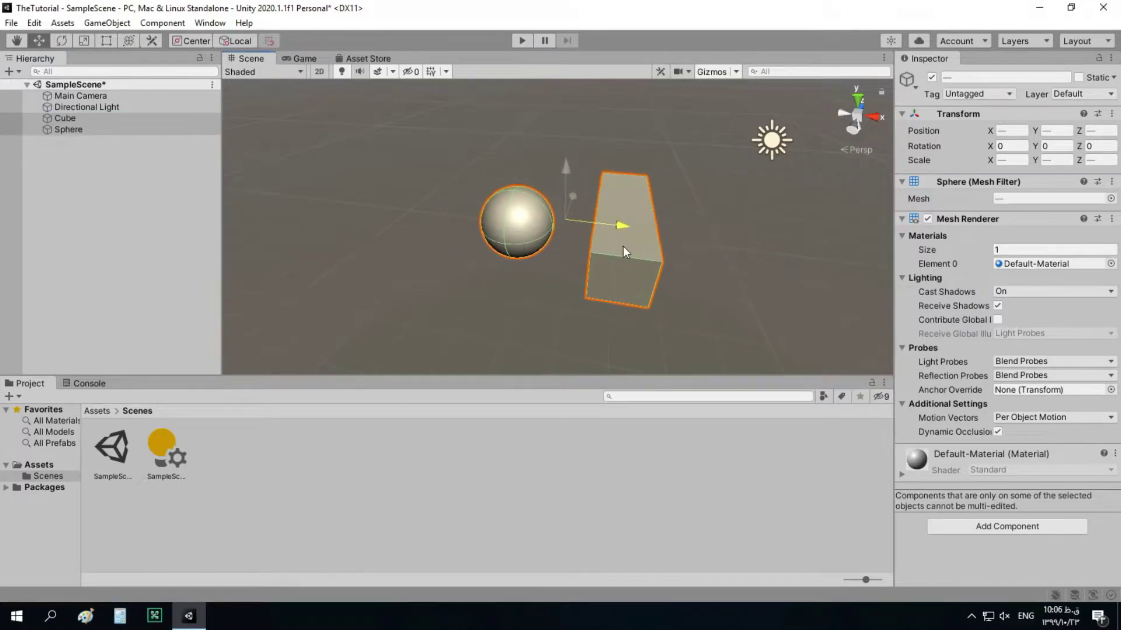
left_click(89, 118)
left_click(87, 128, "ctrl")
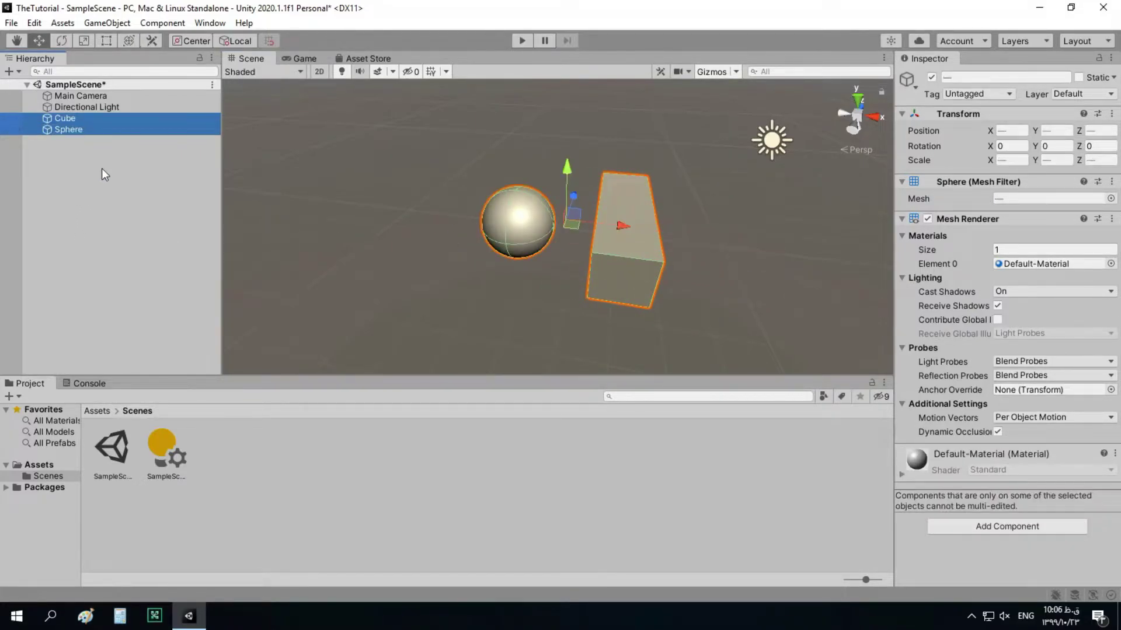
key("Delete")
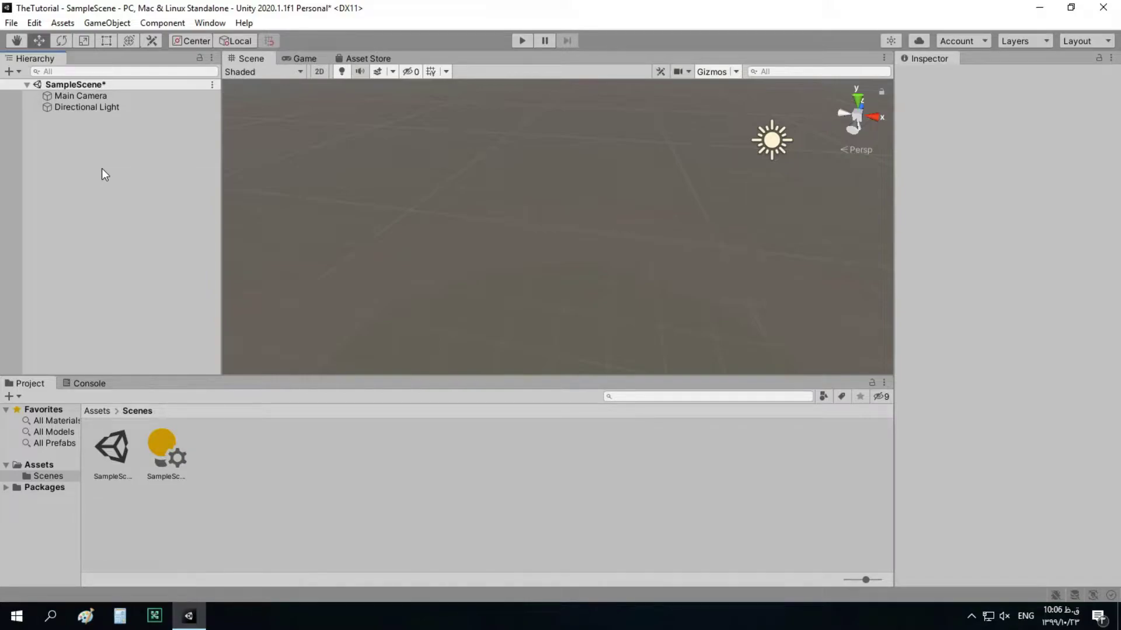
right_click(102, 168)
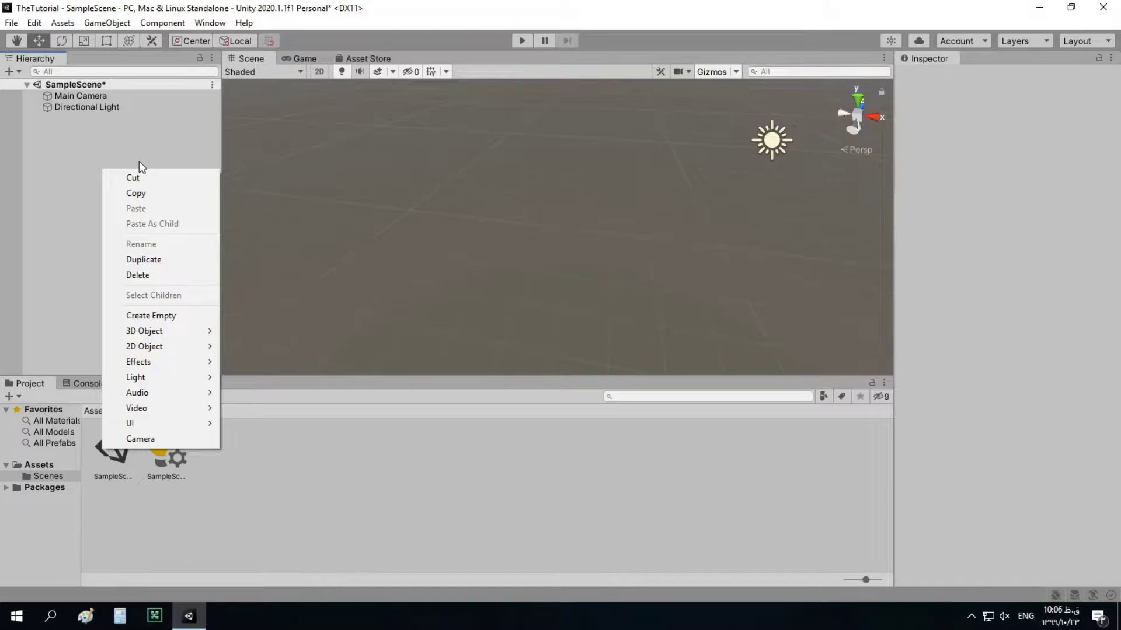
mouse_move(173, 329)
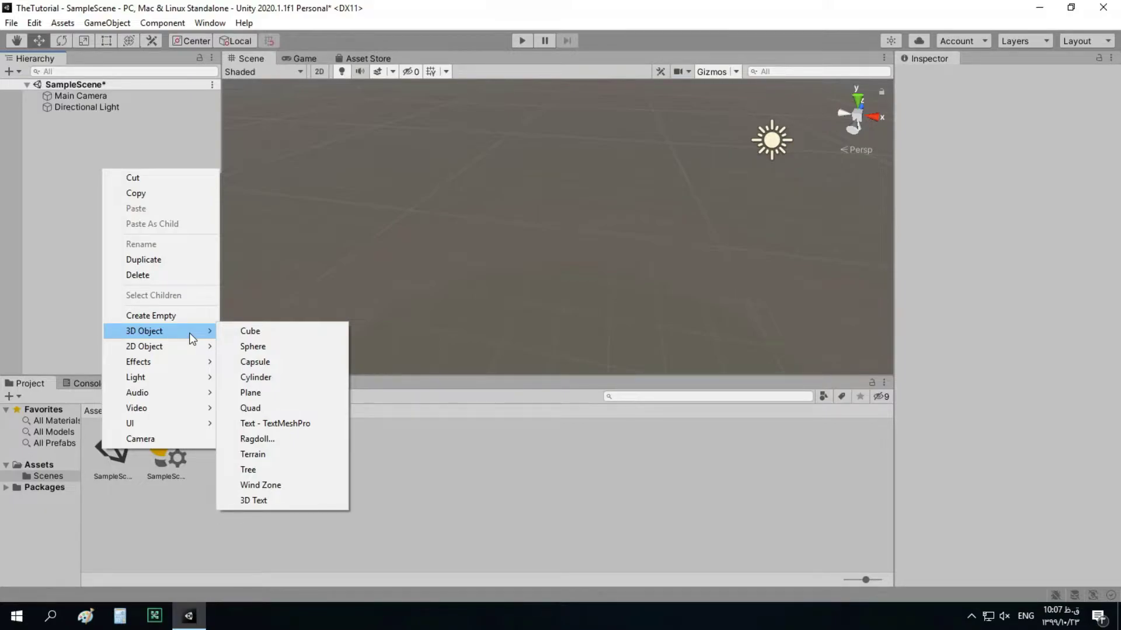
left_click(175, 244)
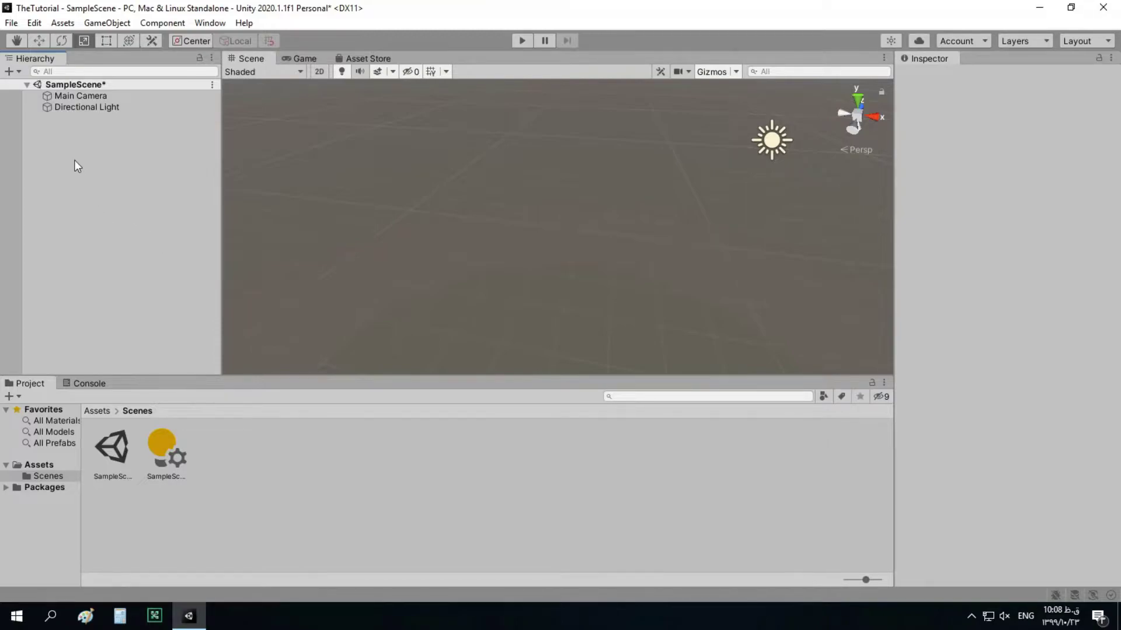
Add a cylinder and scale it into a tall, thin pole, about 0.6 in X, 2.33 in Y and 0.69 in Z
right_click(66, 145)
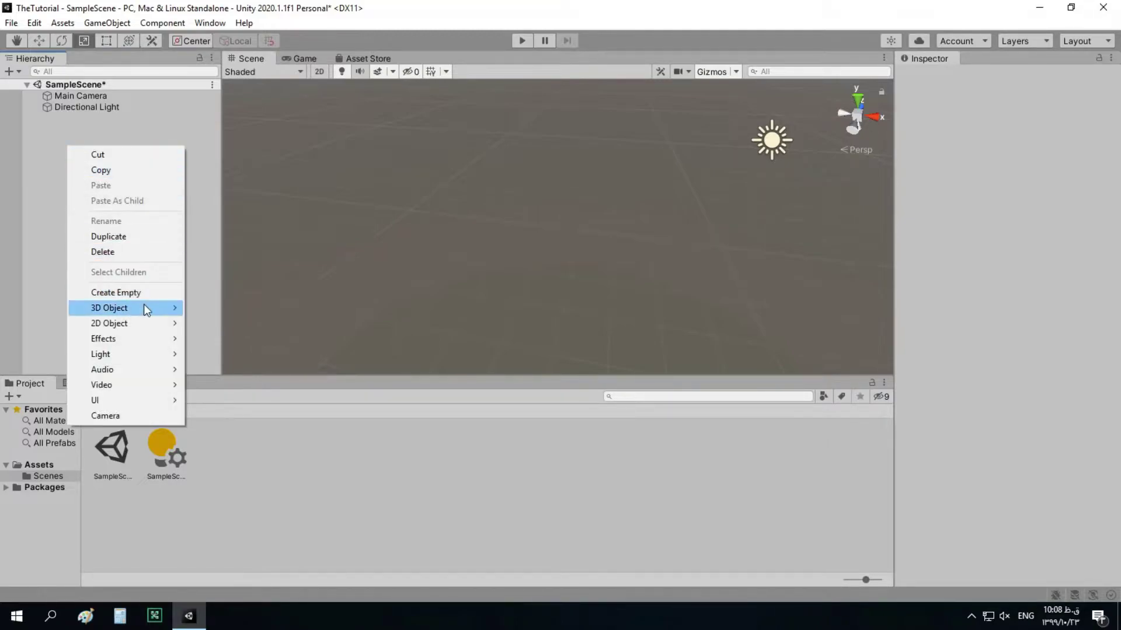
mouse_move(146, 308)
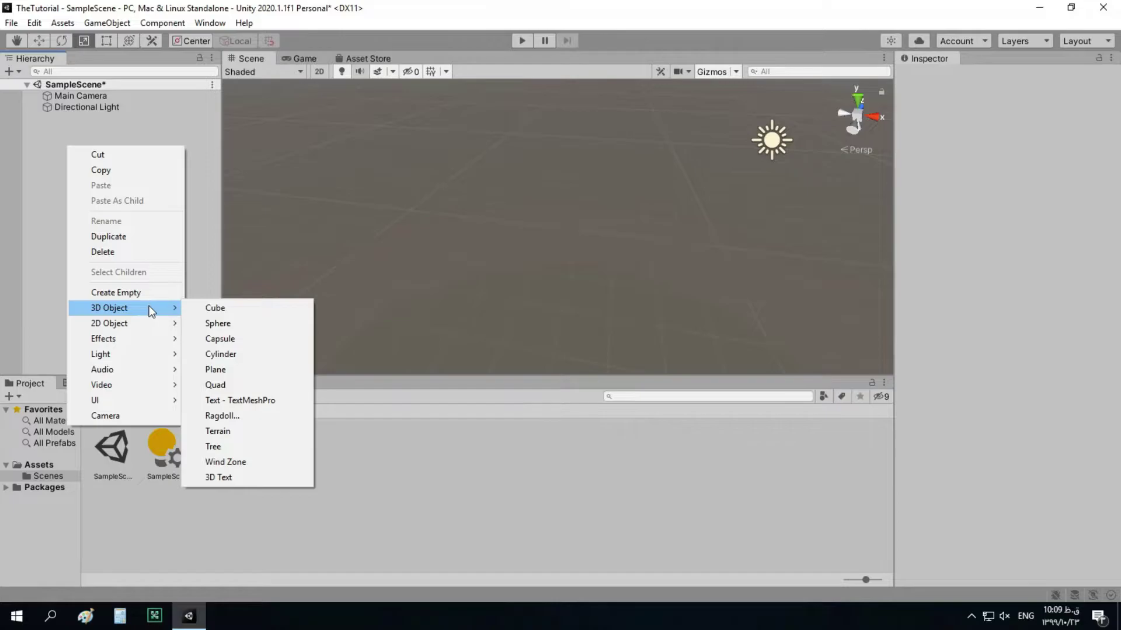
left_click(266, 357)
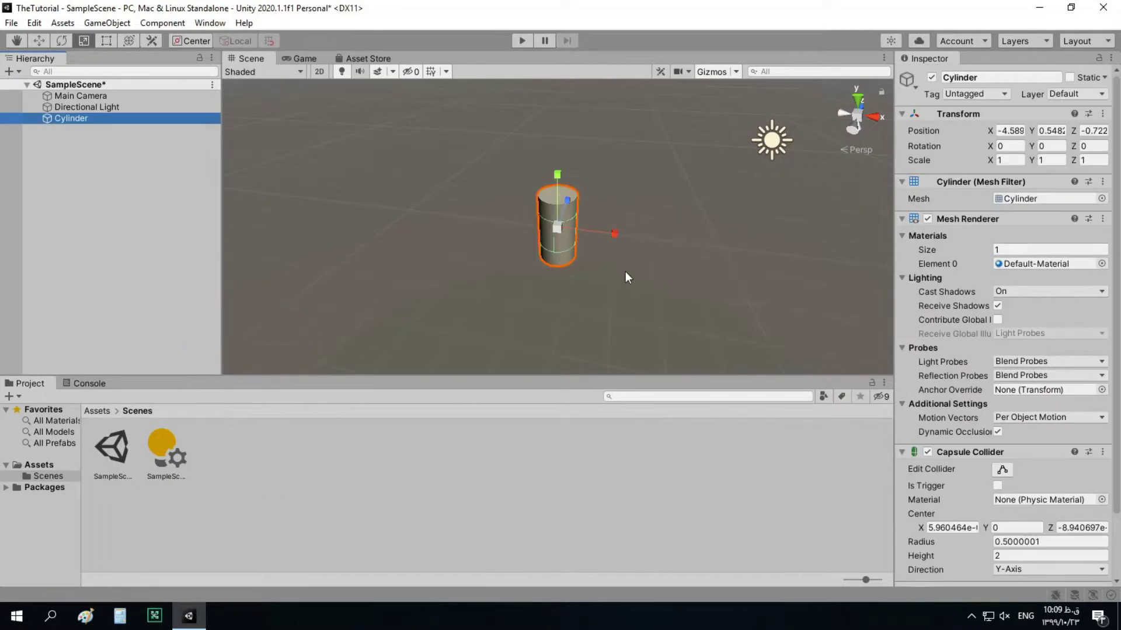
left_click_drag(558, 182, 559, 125)
left_click_drag(611, 233, 567, 205)
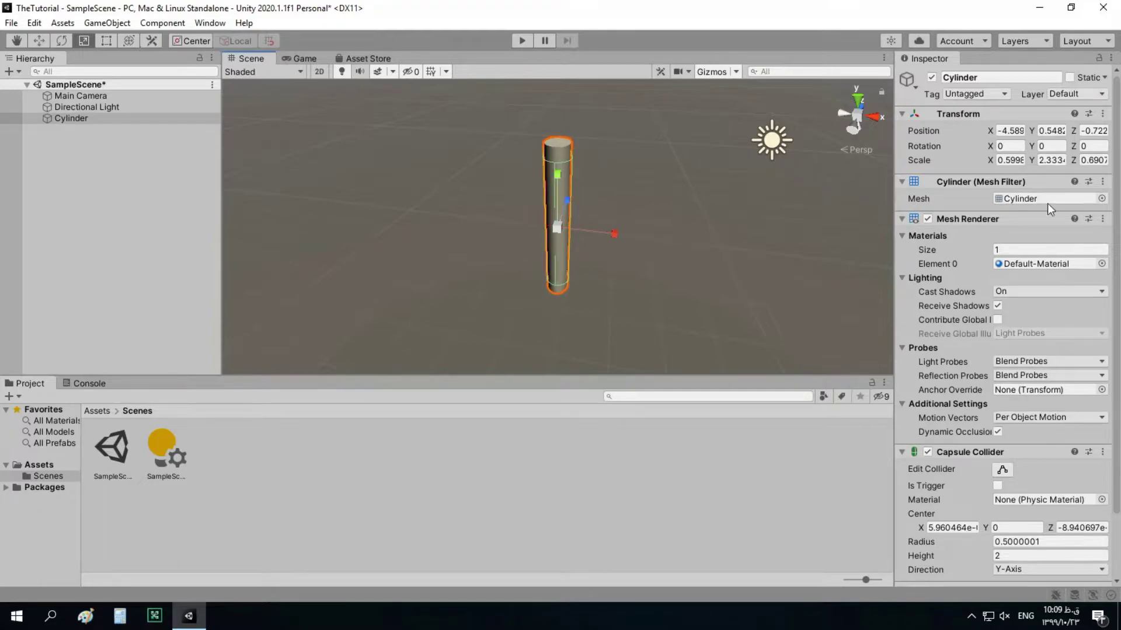
Set the cylinder's X and Z scale to 0.5 and deselect it
left_click(1020, 162)
left_click(1010, 162)
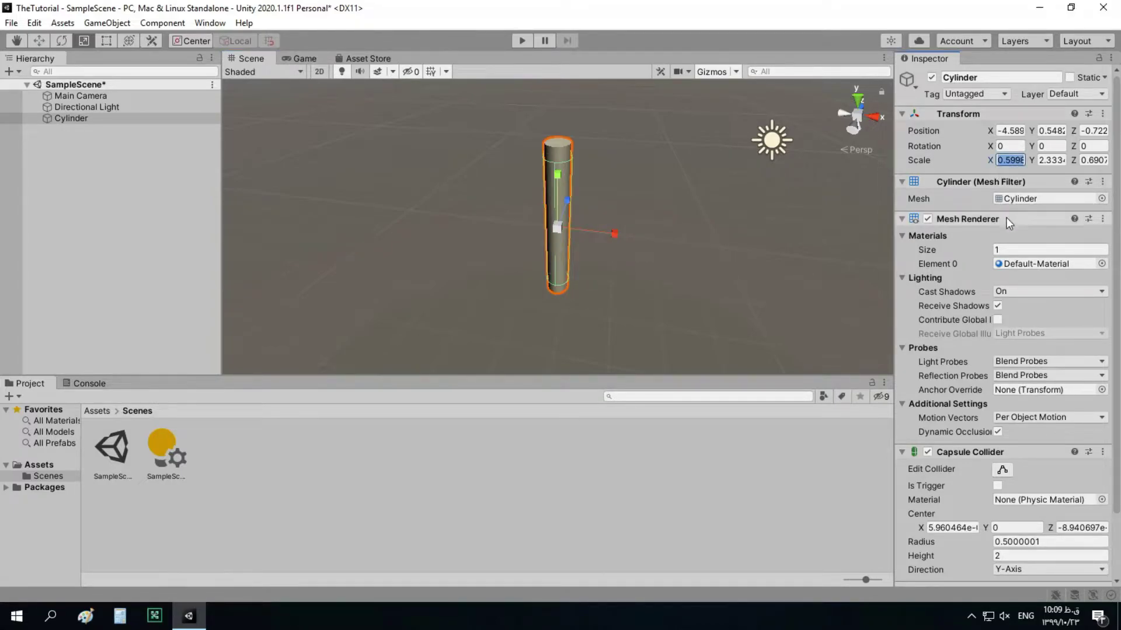
type("0.5")
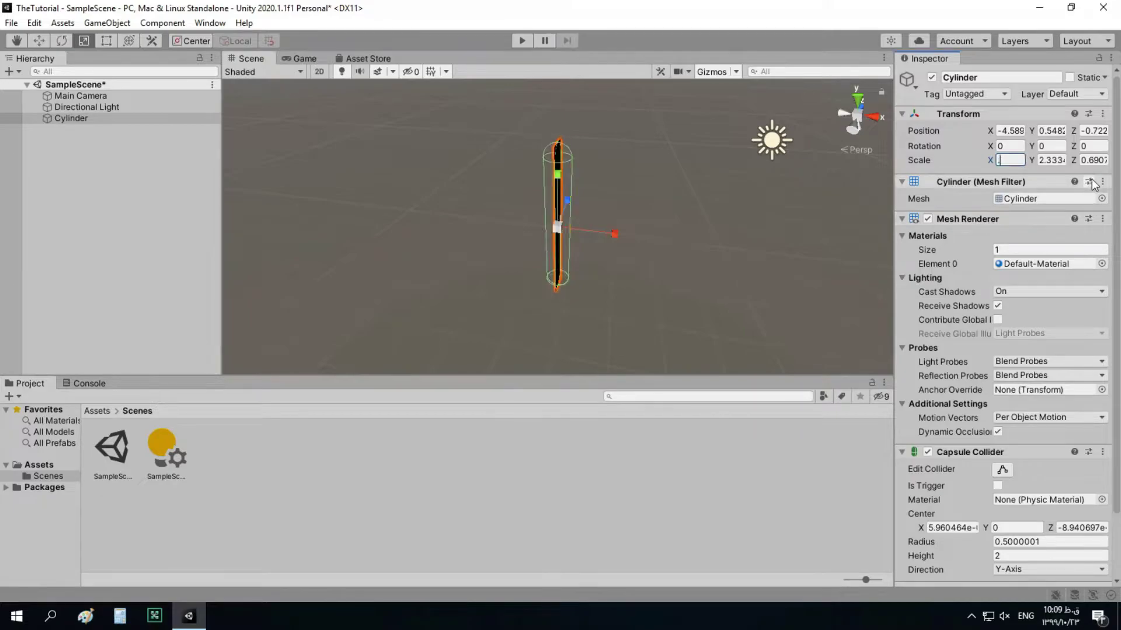
left_click(1093, 160)
key("BackSpace")
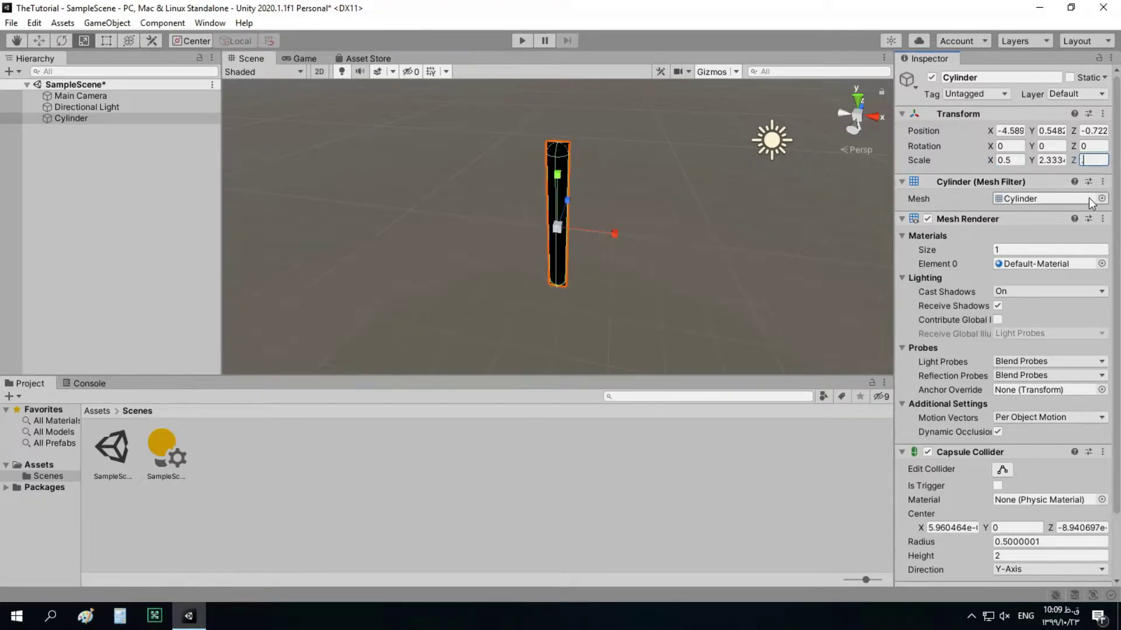
type(".5")
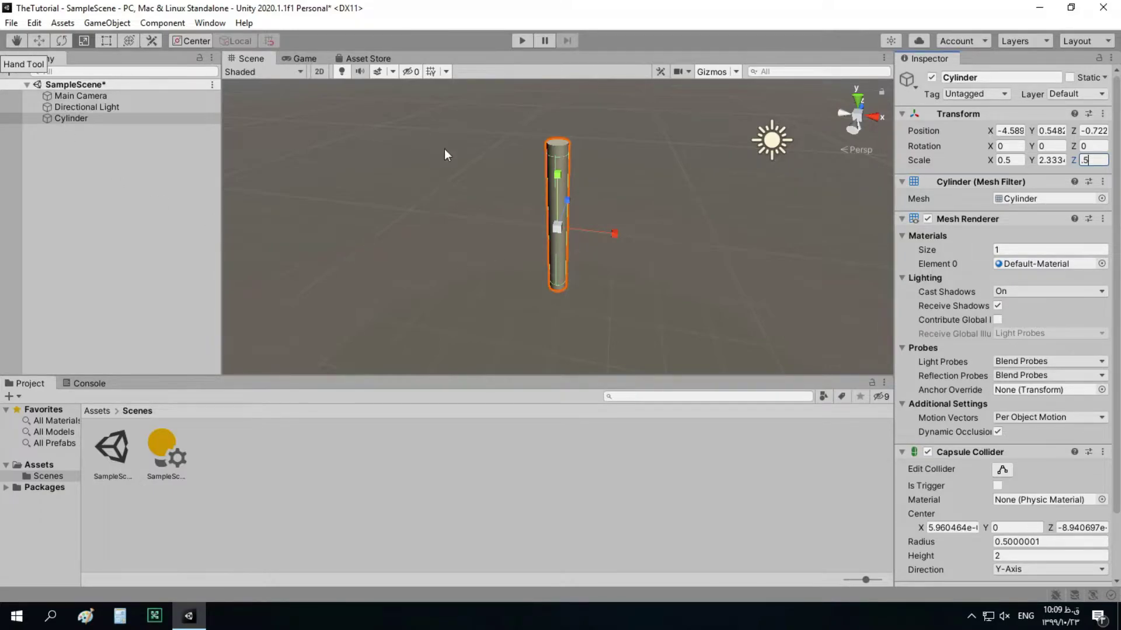
left_click(1054, 162)
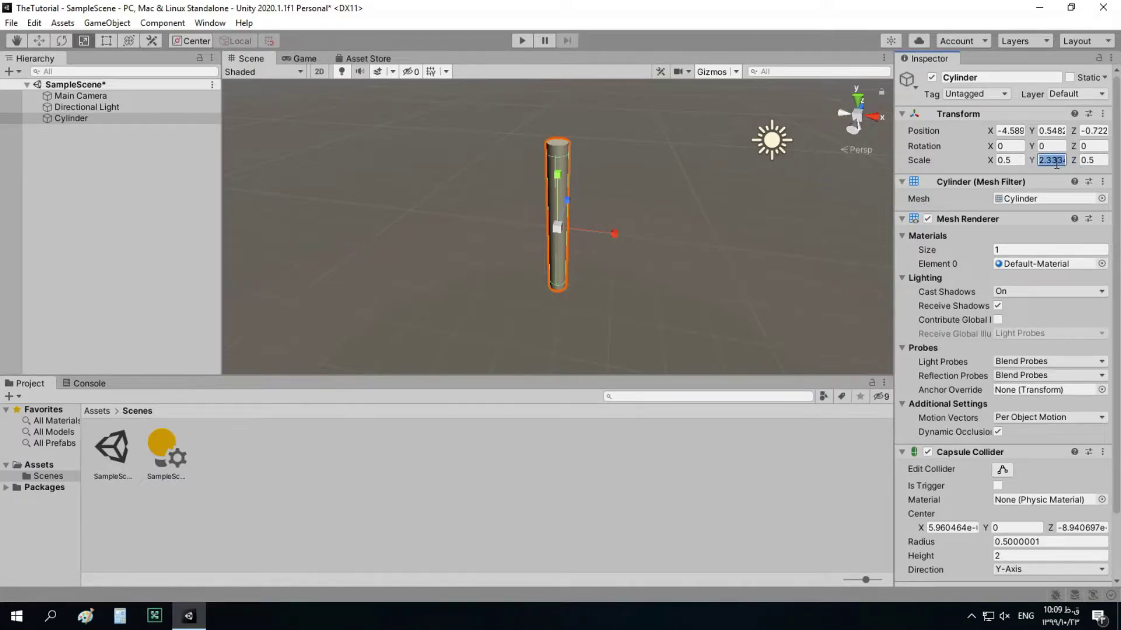
key("alt+shift")
left_click(61, 159)
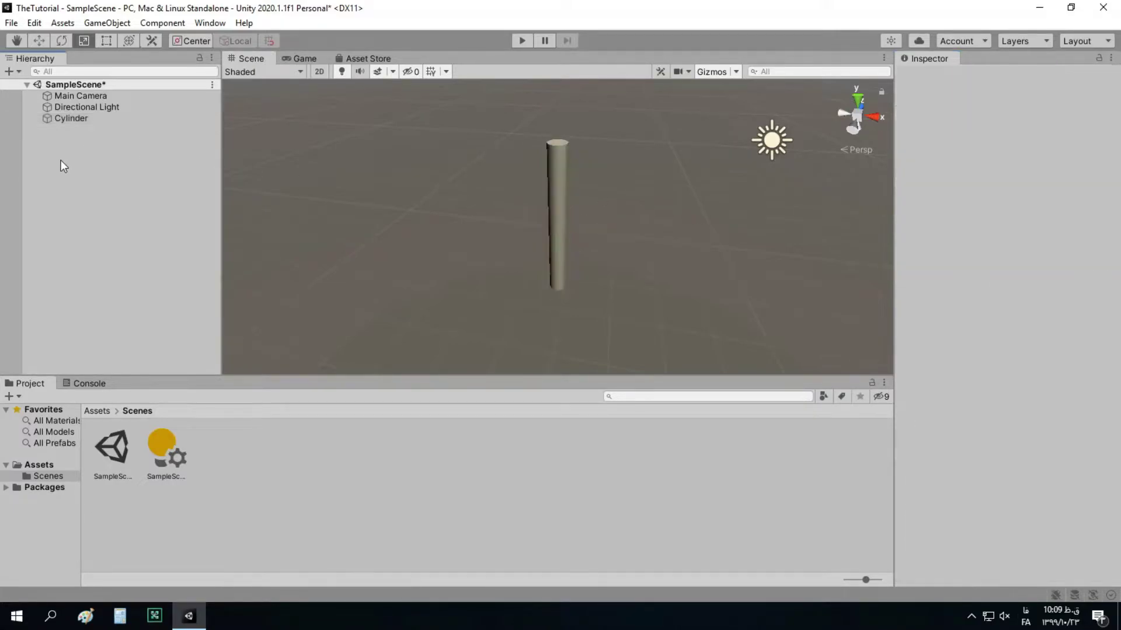
Add a cube and move it up to the top of the cylinder, at a Y position of about 2.59
right_click(73, 135)
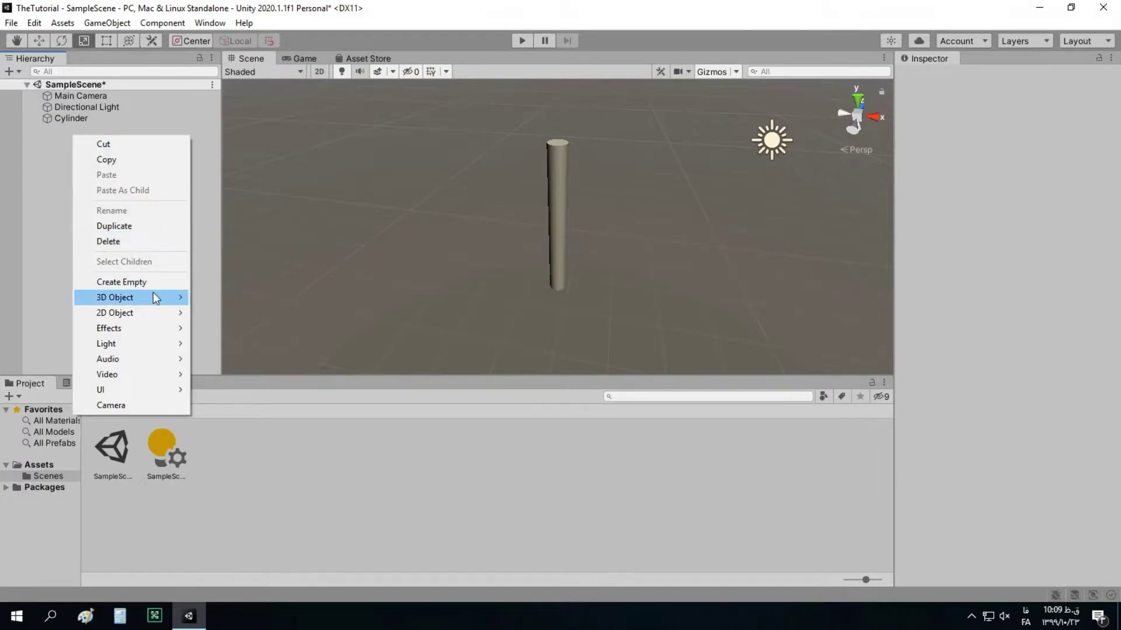
mouse_move(154, 296)
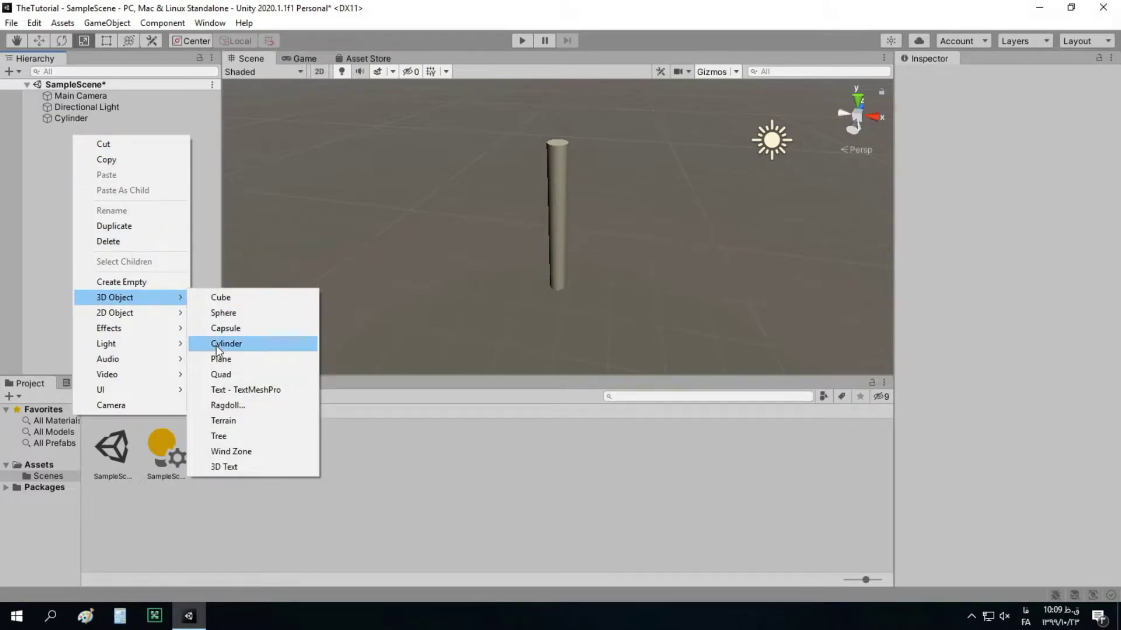
left_click(237, 302)
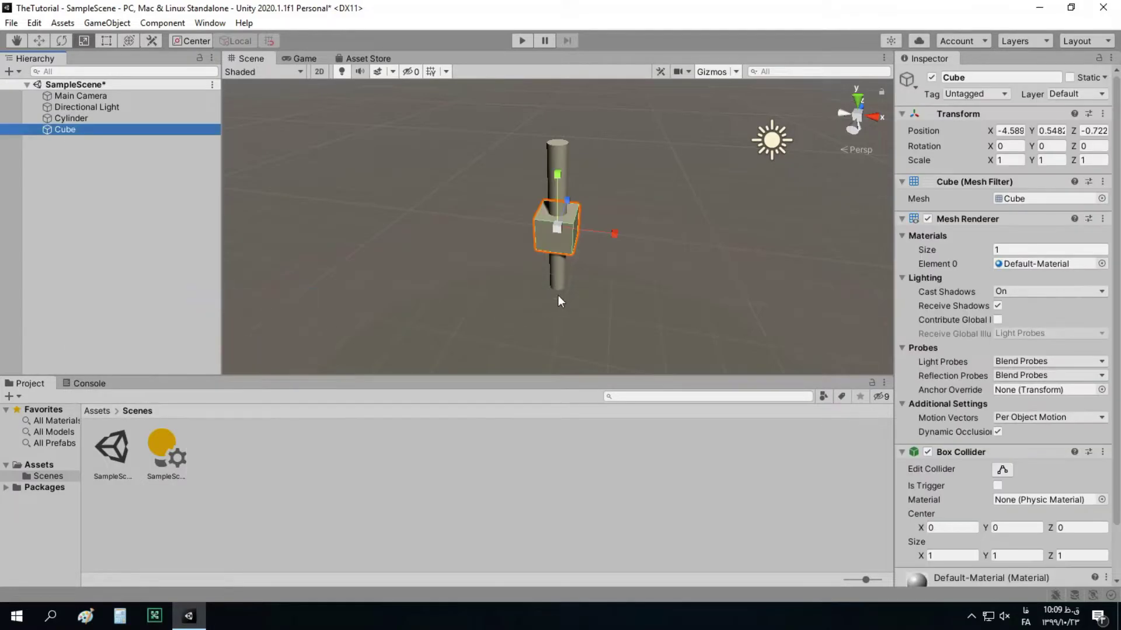
left_click(38, 40)
left_click_drag(558, 180, 562, 124)
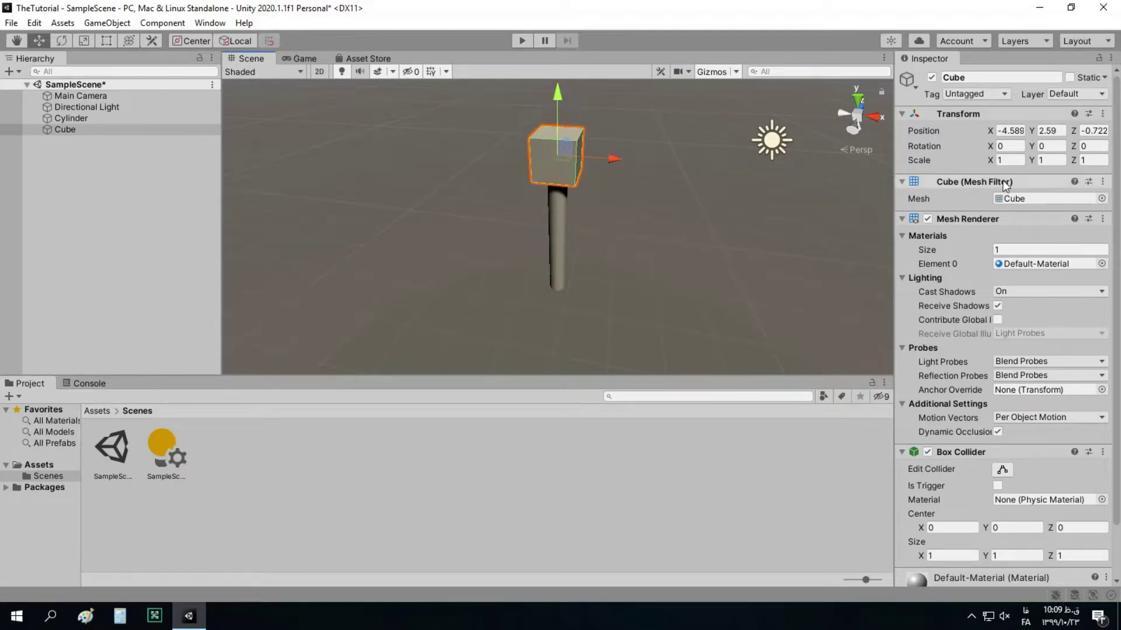
Scale the cube into a horizontal crossbar of about 0.42 in X, 0.59 in Y and 2.34 in Z
left_click(61, 42)
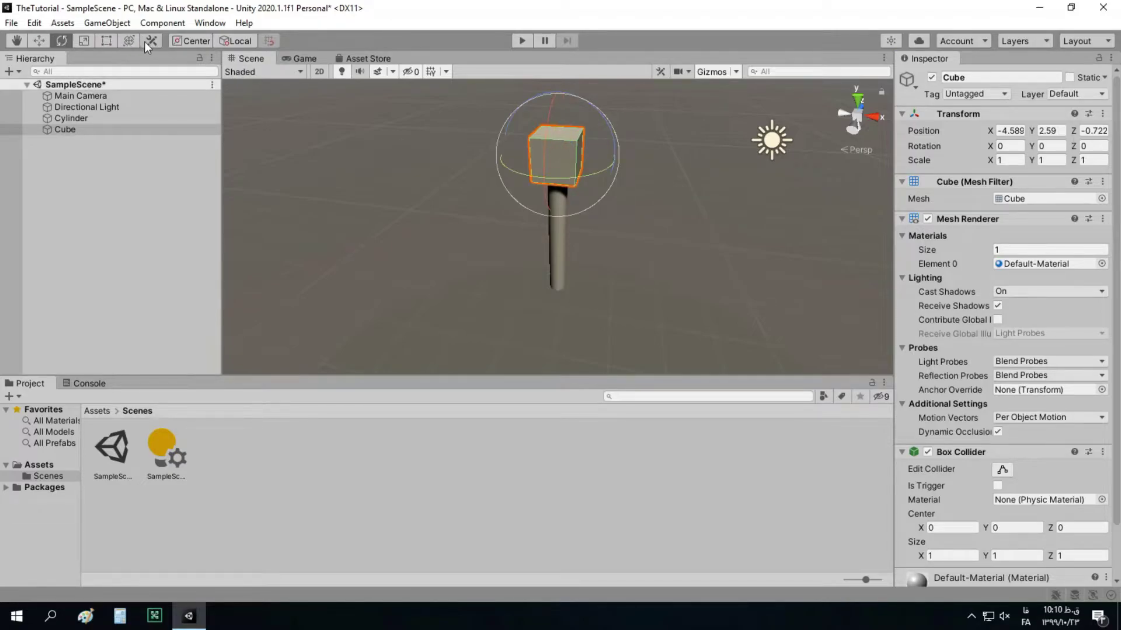
left_click(85, 40)
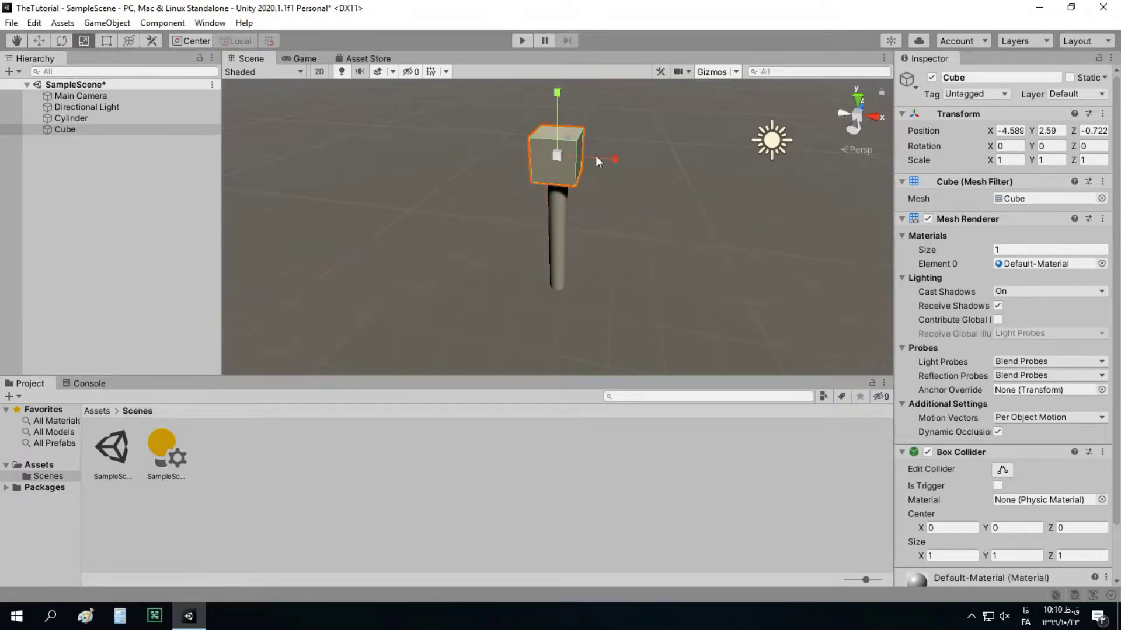
left_click_drag(623, 159, 589, 155)
left_click_drag(557, 96, 610, 126)
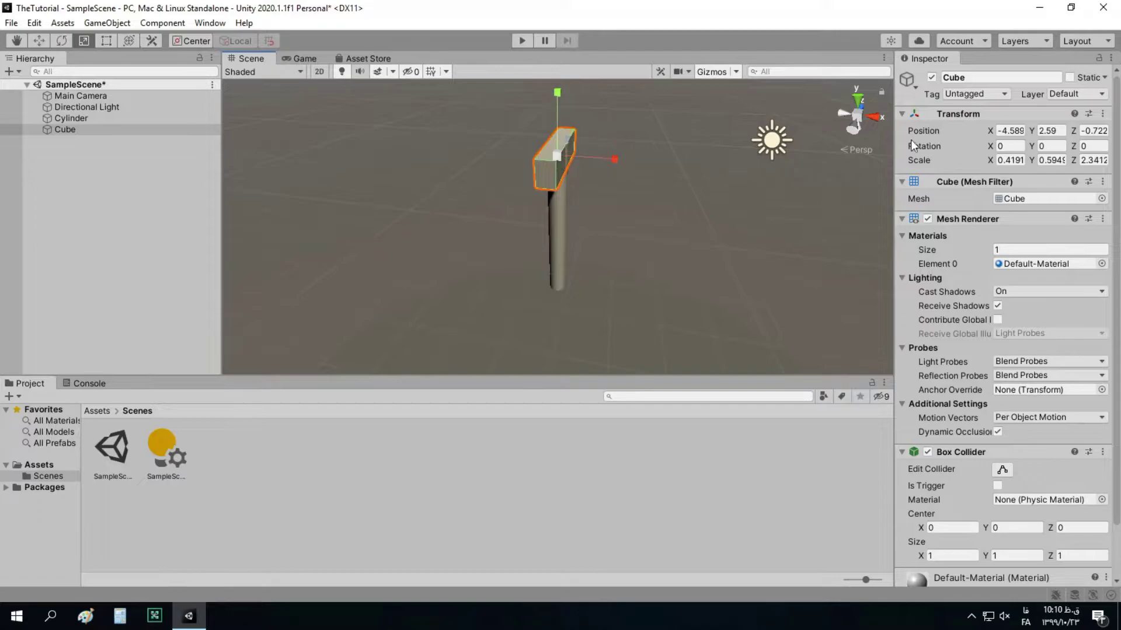
left_click(880, 120)
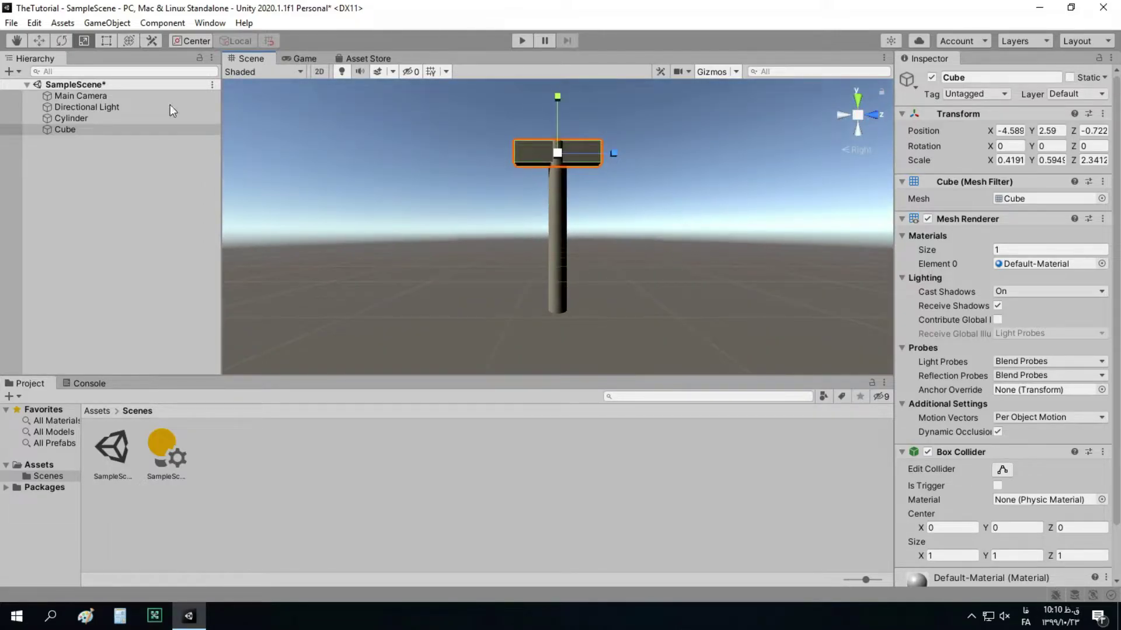
Add a sphere and move it to one end of the crossbar, at Y 2.59 and Z -1.86
left_click(135, 163)
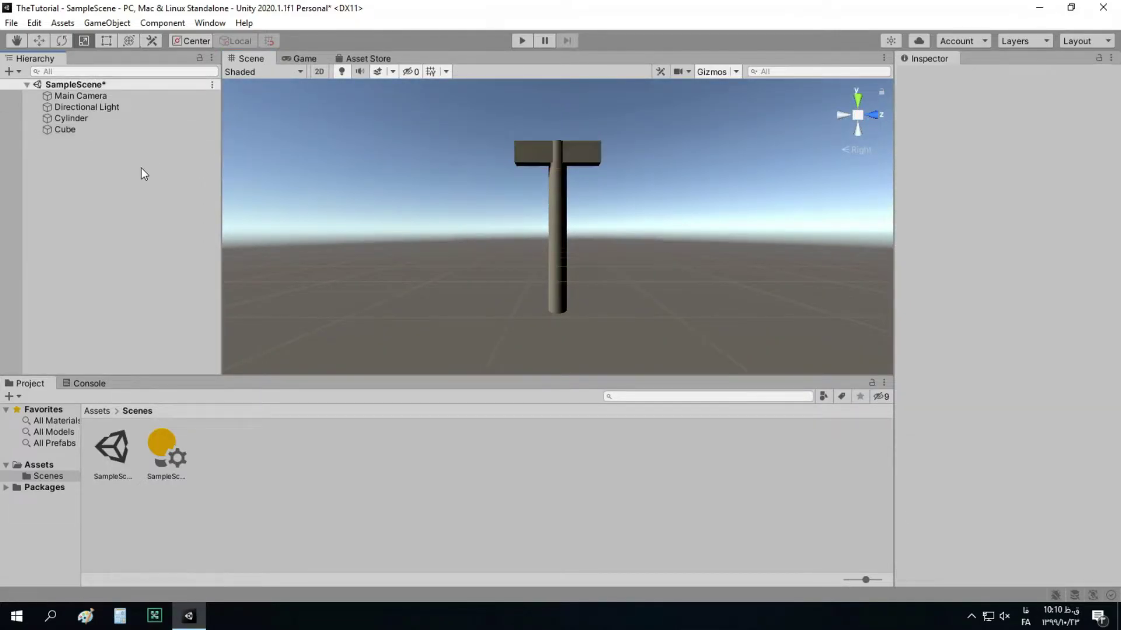
right_click(14, 150)
right_click(151, 163)
mouse_move(253, 322)
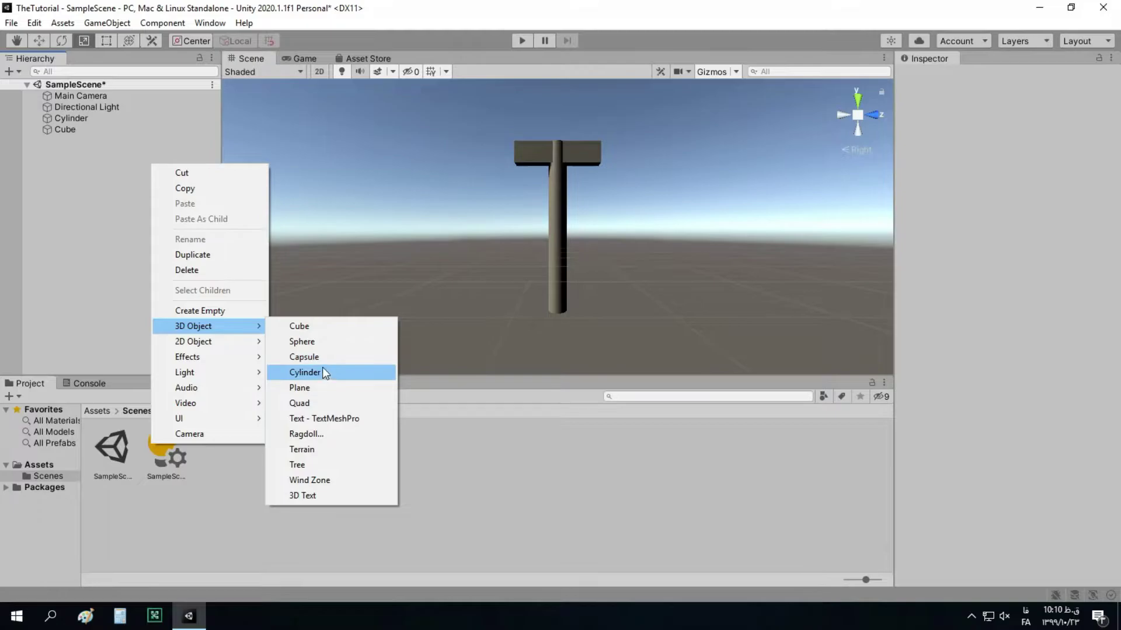
left_click(317, 342)
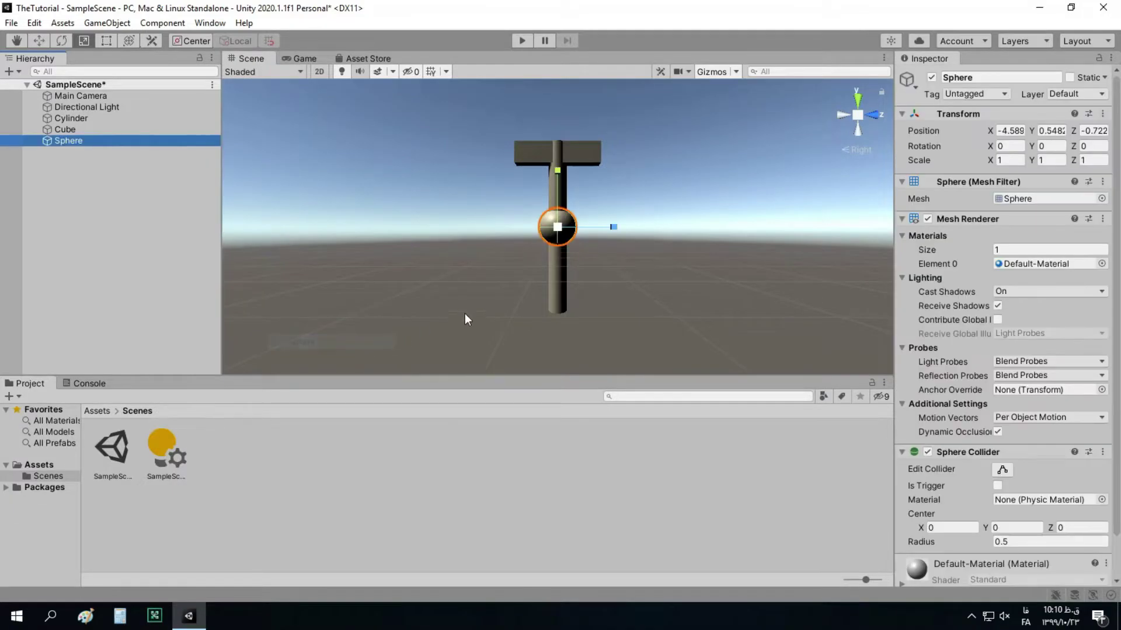
left_click(44, 44)
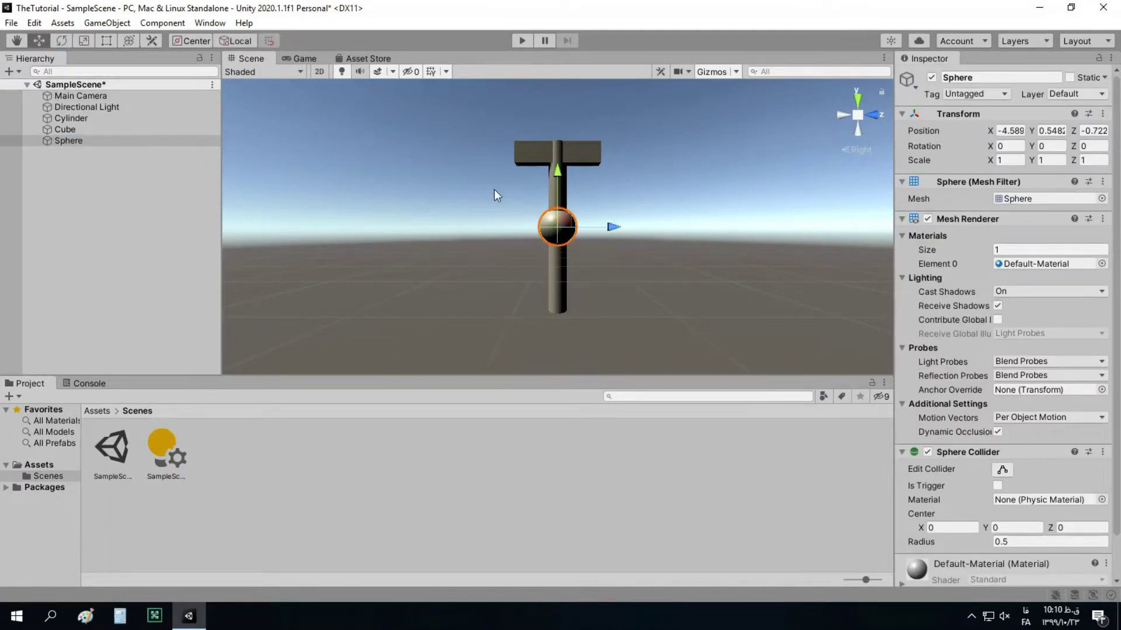
left_click_drag(559, 175, 564, 99)
left_click_drag(622, 150, 582, 149)
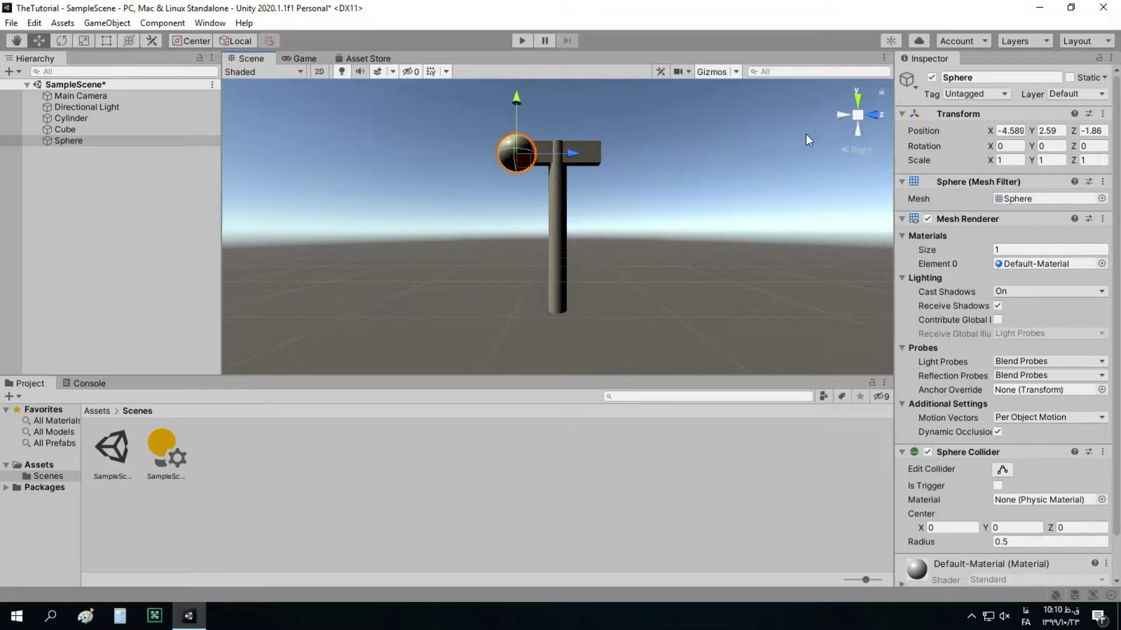
left_click(839, 116)
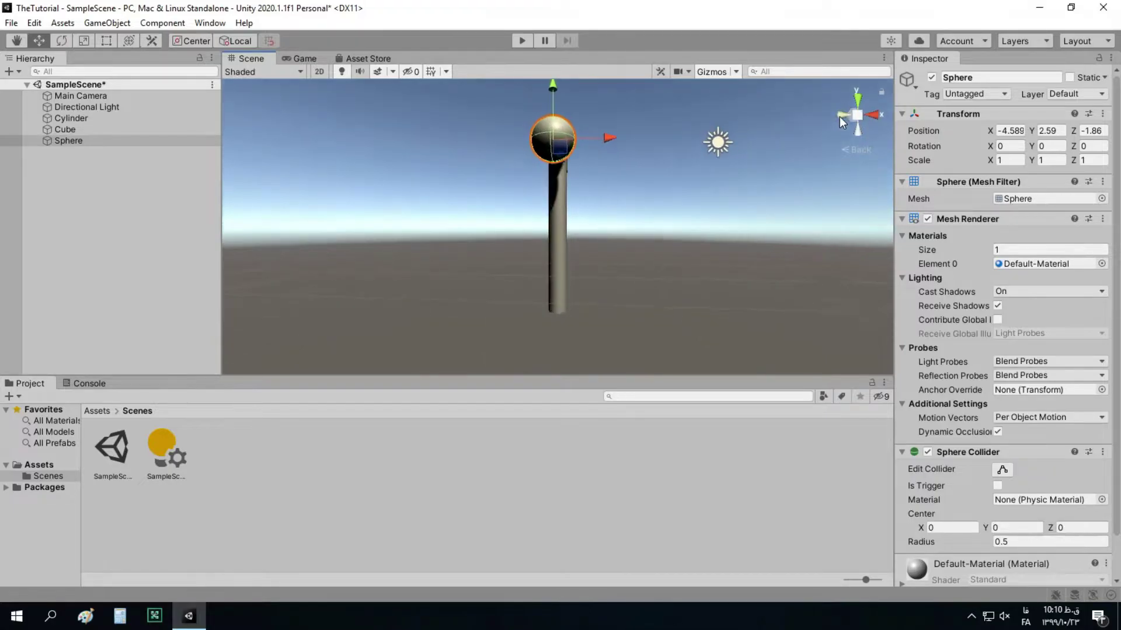
left_click(870, 115)
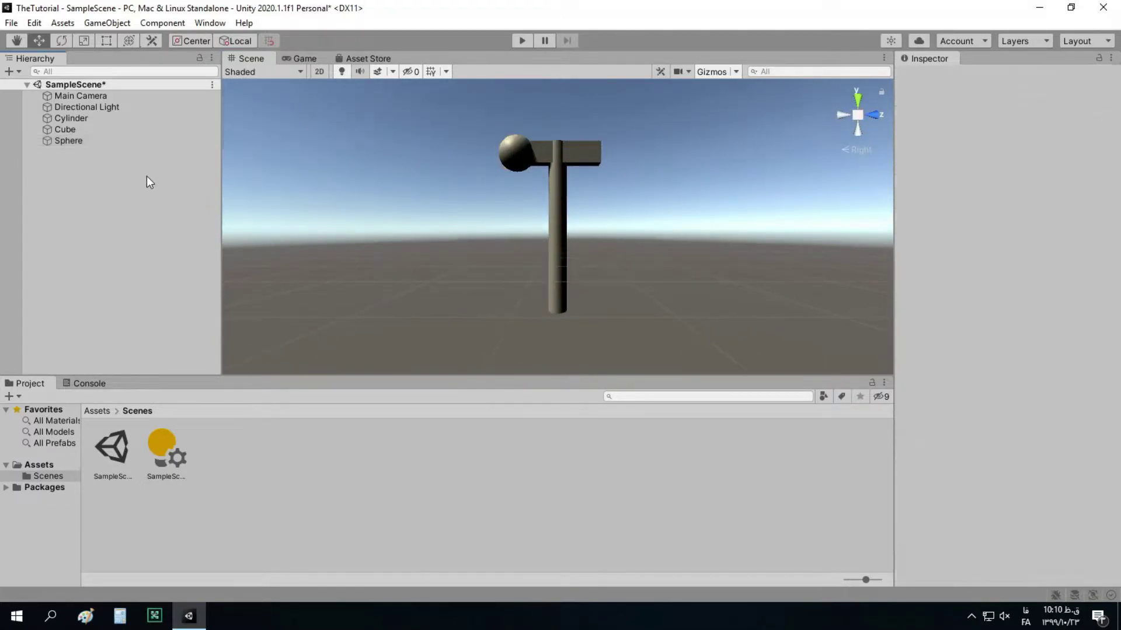
Duplicate the sphere and delete the duplicate
right_click(106, 138)
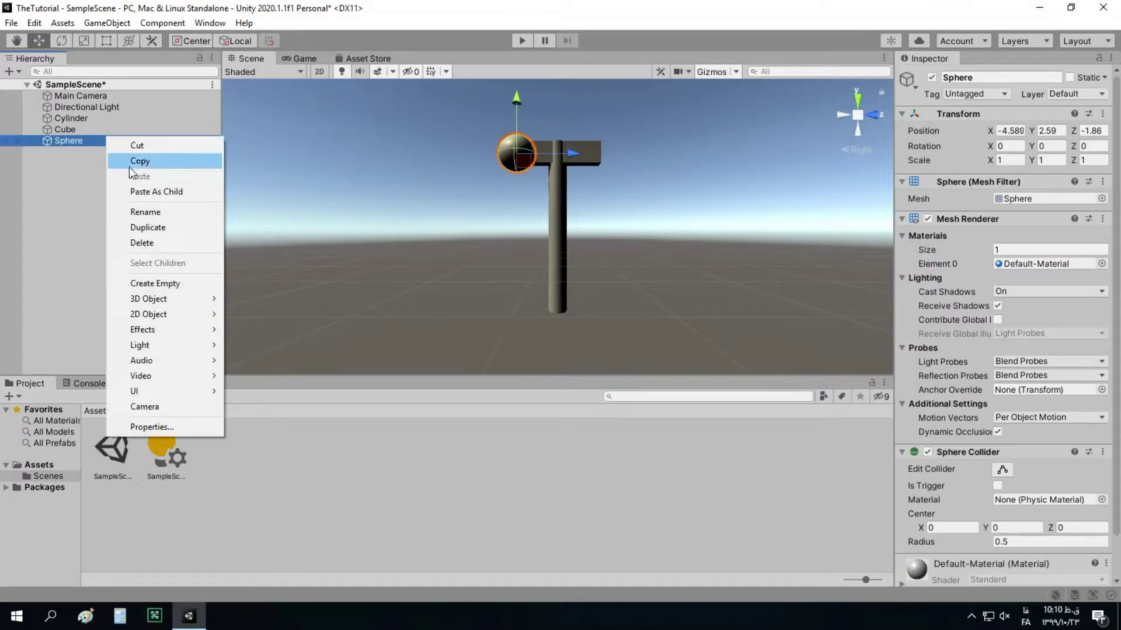
left_click(156, 230)
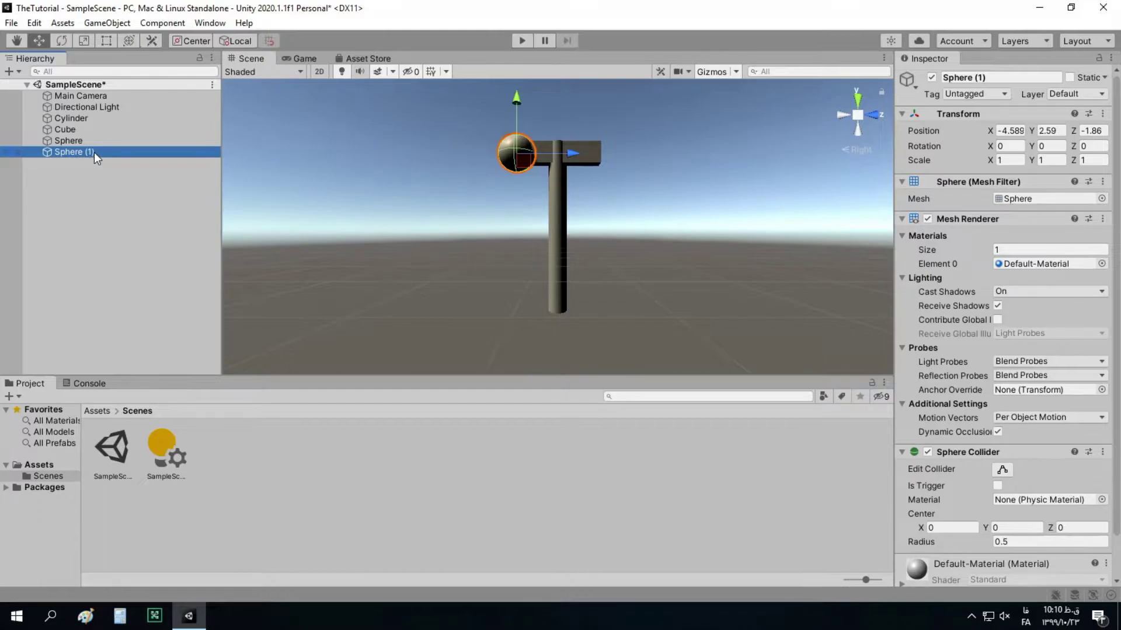
key("Delete")
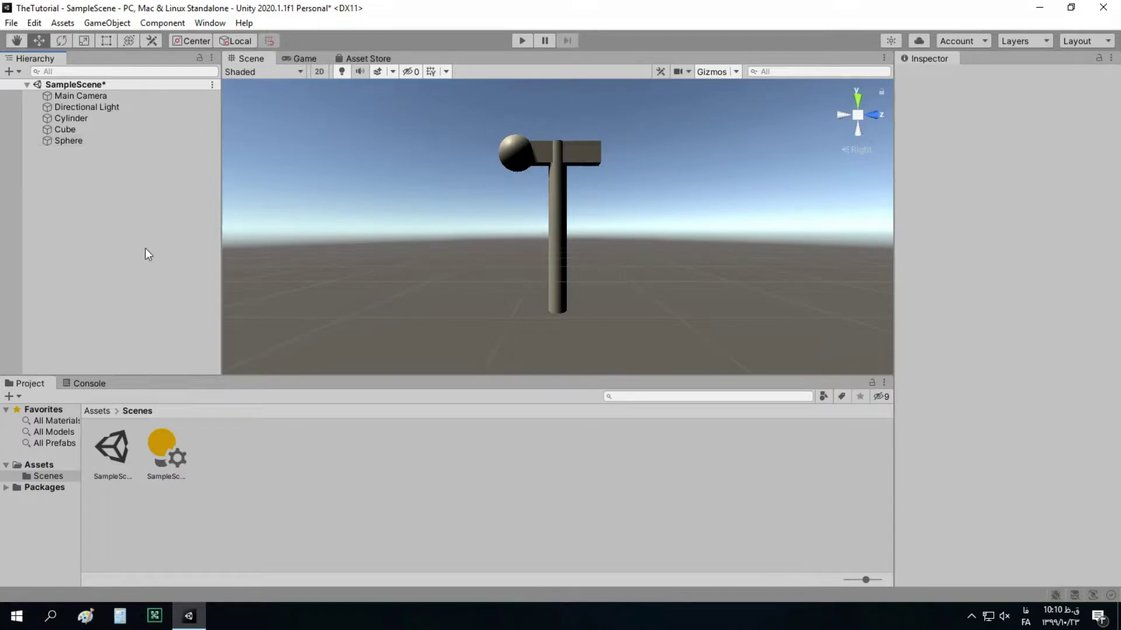
Copy the sphere, paste it as a separate scene object, and delete the pasted copy
right_click(72, 143)
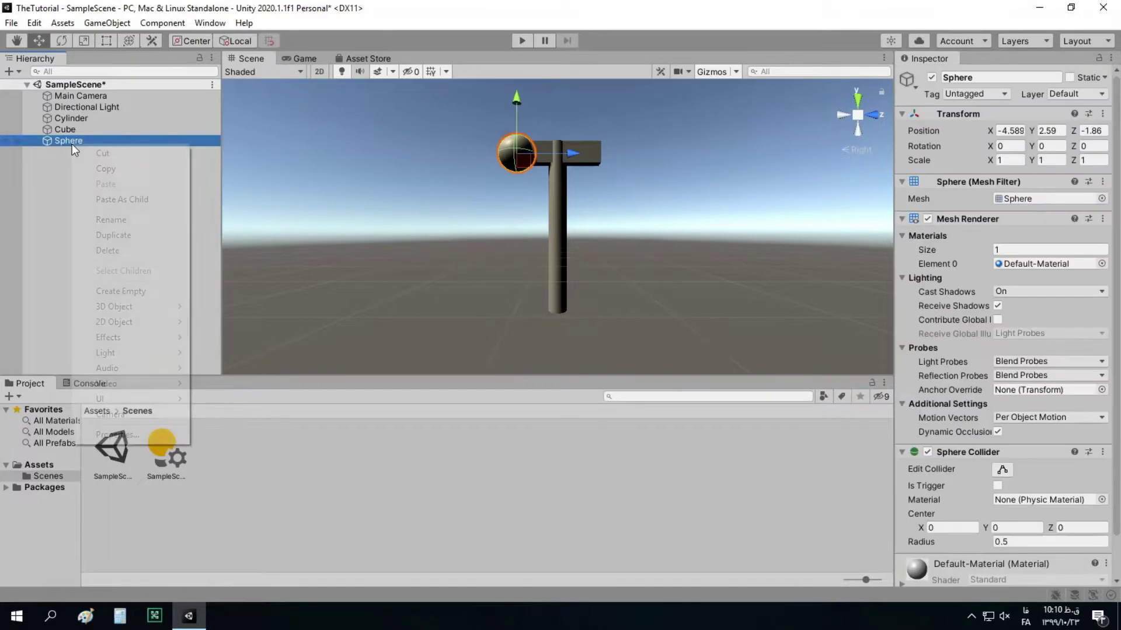
left_click(103, 173)
left_click(86, 174)
right_click(88, 179)
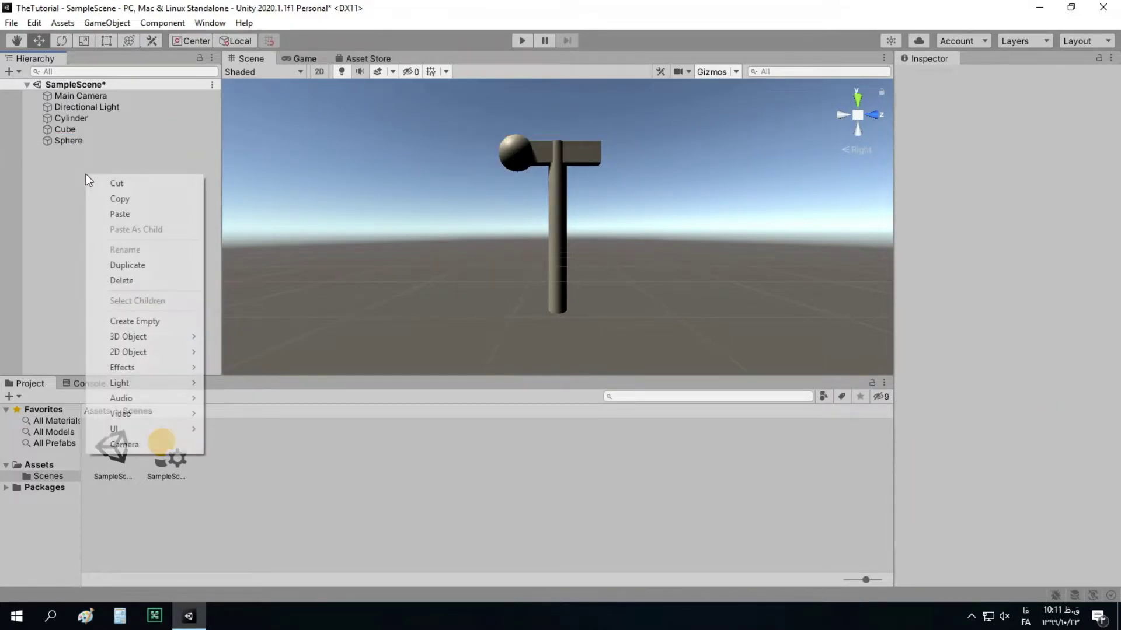
left_click(120, 214)
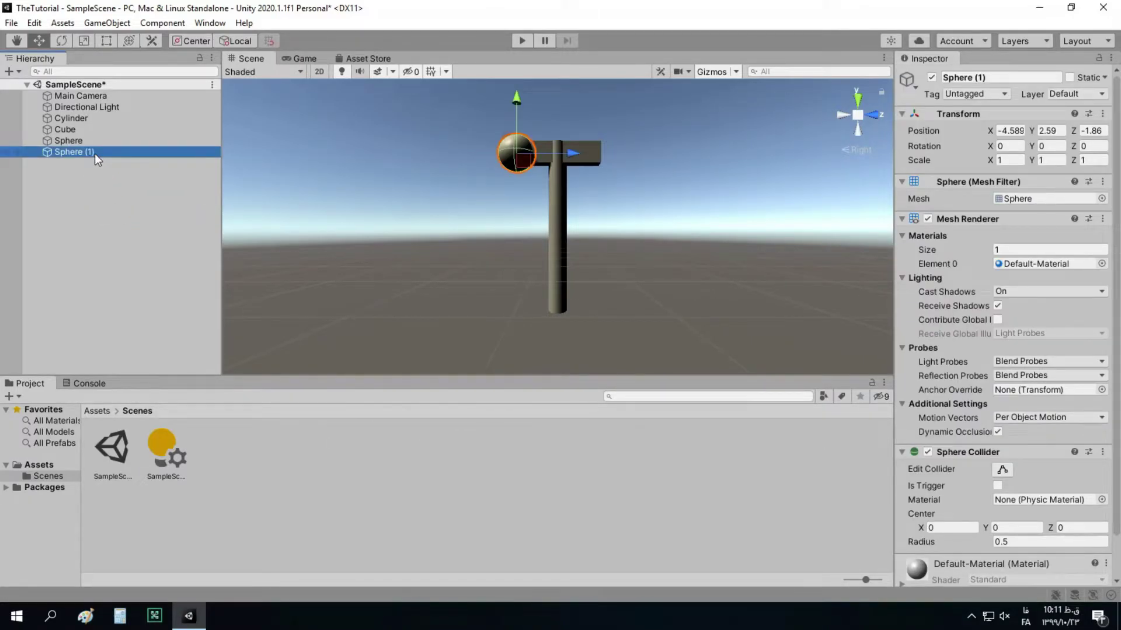
right_click(94, 153)
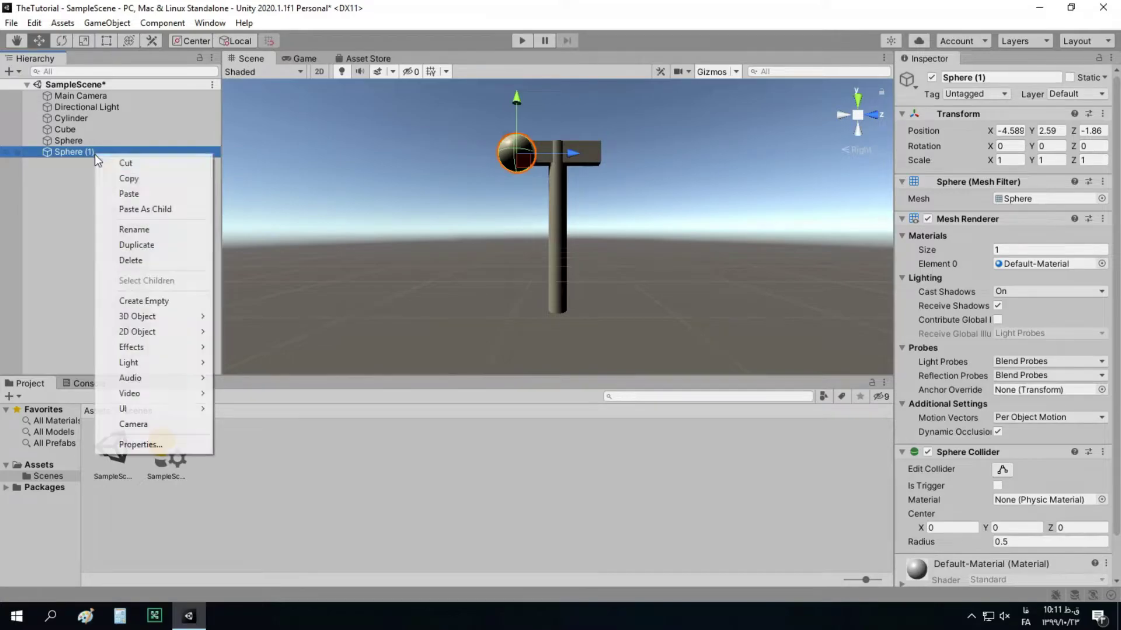
left_click(141, 258)
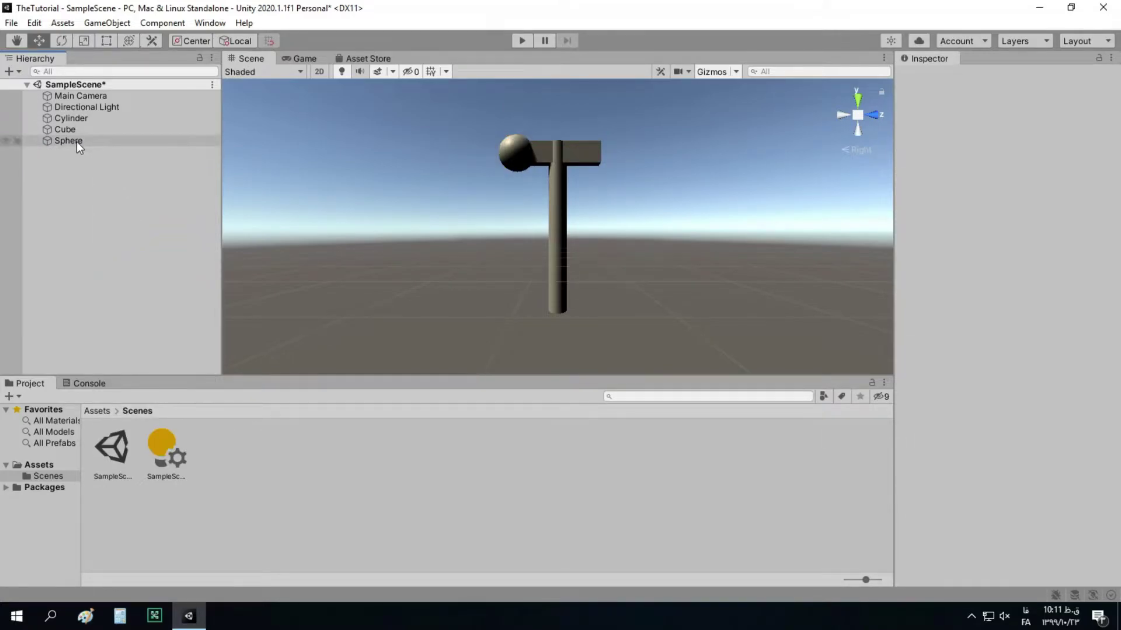
Duplicate the sphere and move the duplicate along Z to the crossbar's opposite end, at a Z position of about 0.28
right_click(77, 142)
left_click(51, 144)
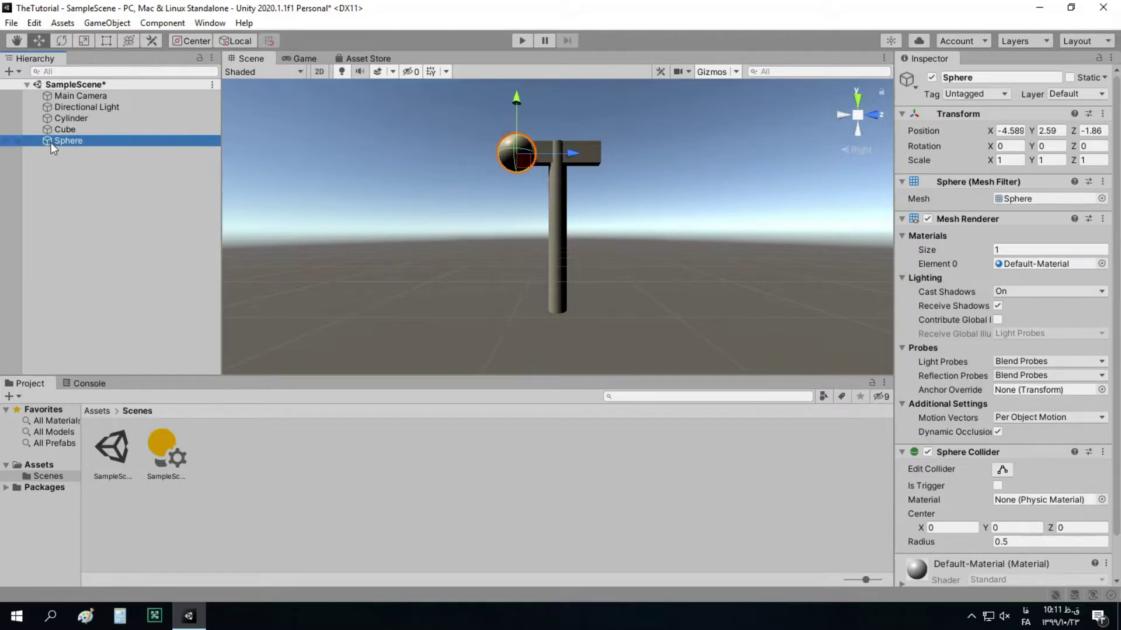
key("ctrl+d")
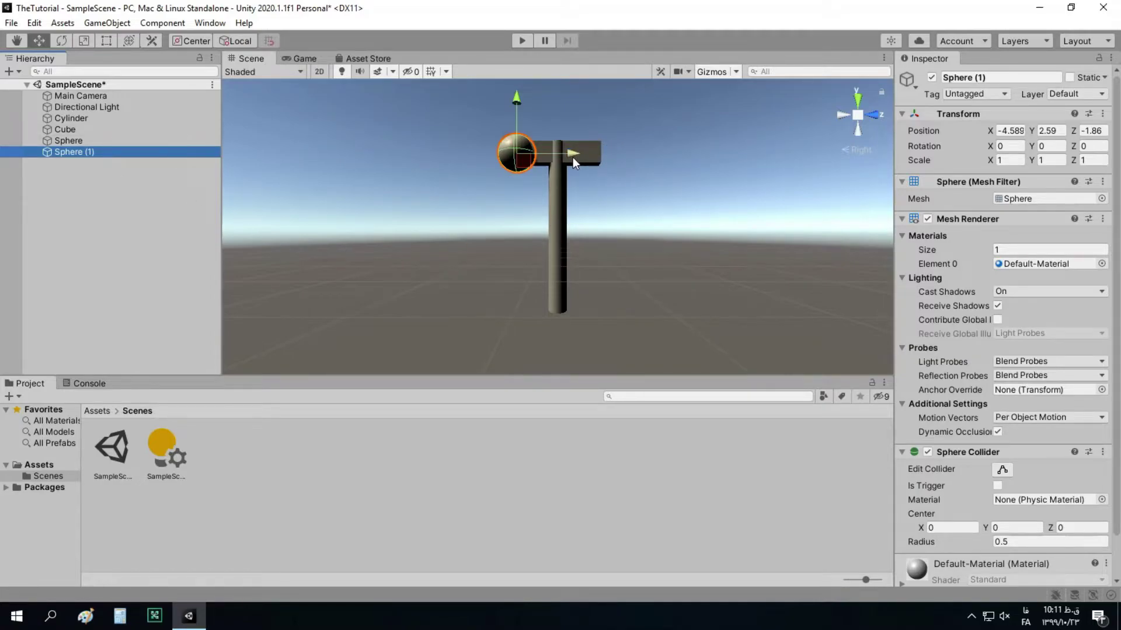
left_click_drag(570, 156, 646, 155)
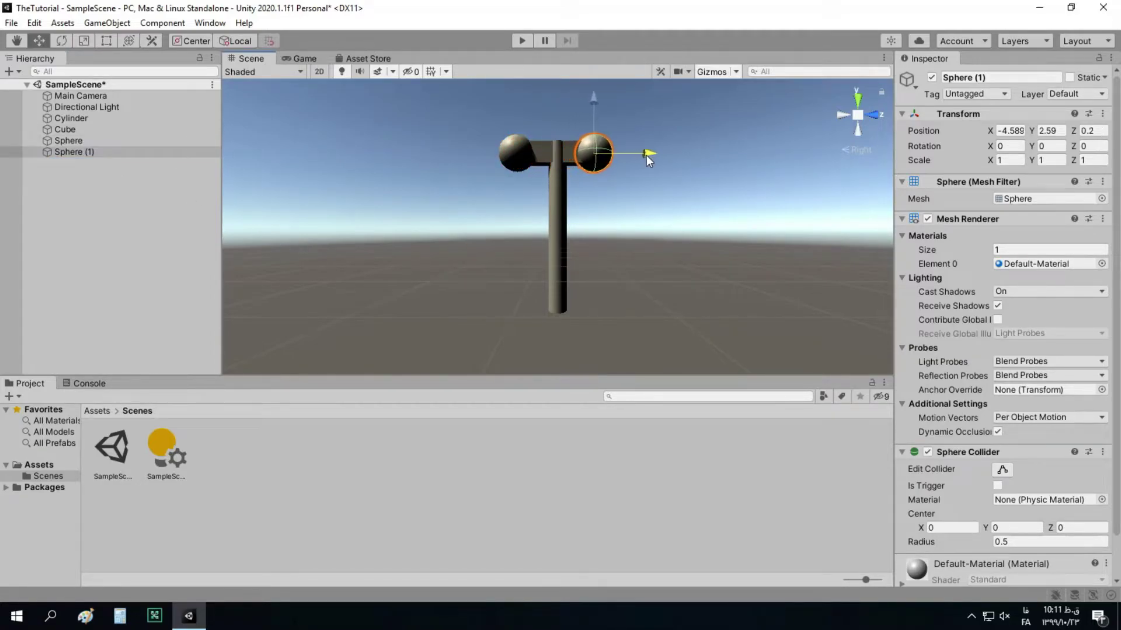
Move the cylinder, cube and both spheres together to an X position of about -4.46, shifting them slightly along Z, and deselect them
left_click(843, 112)
left_click(20, 46)
left_click_drag(685, 133, 646, 169)
right_click_drag(715, 165, 635, 216)
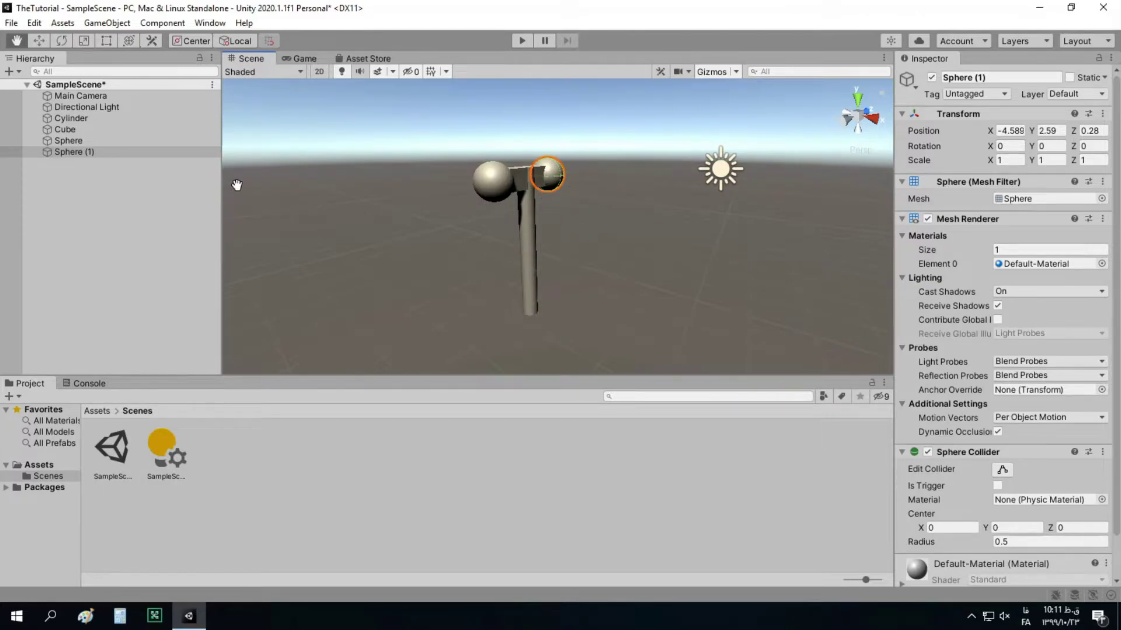
left_click(114, 192)
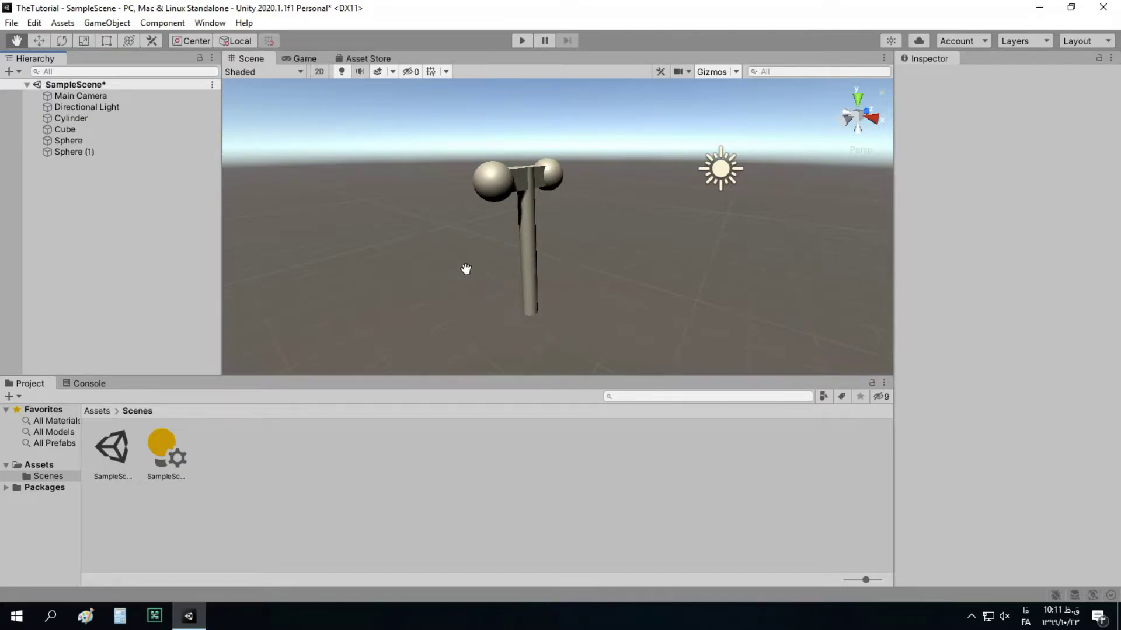
left_click(88, 120)
left_click(94, 126, "ctrl")
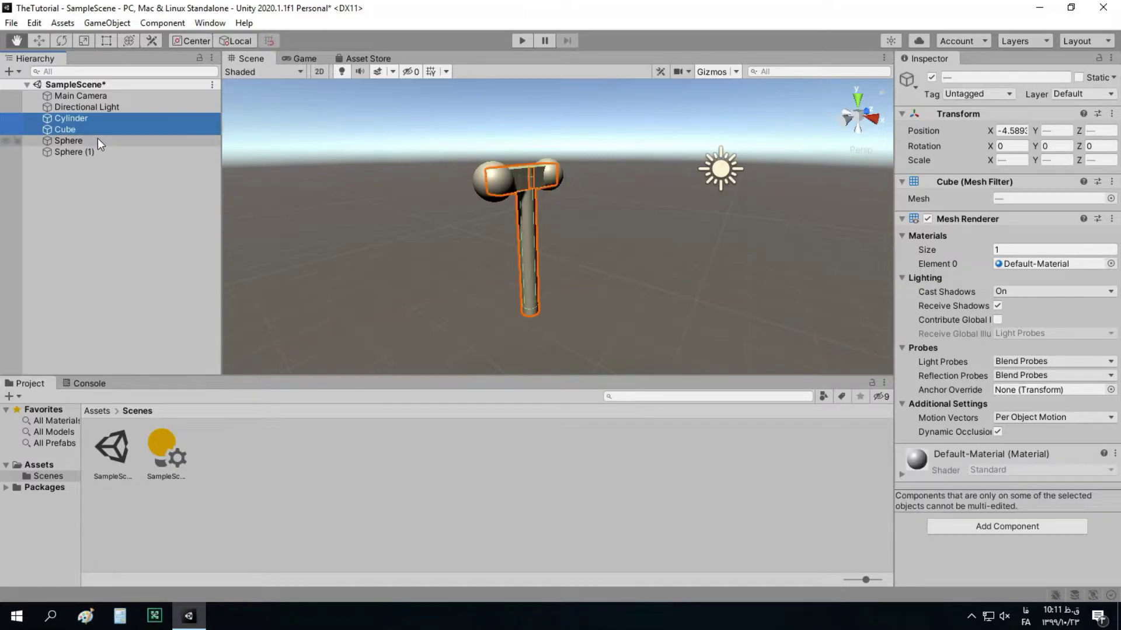
left_click(97, 140, "ctrl")
left_click(111, 152, "ctrl")
left_click(39, 41)
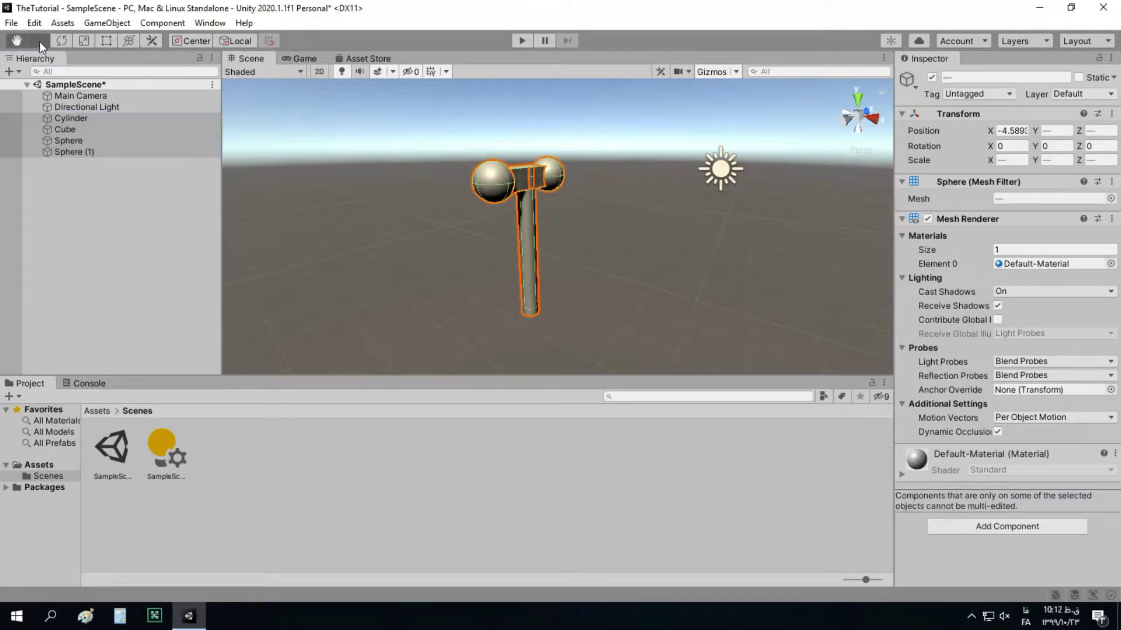
mouse_move(569, 255)
left_mouse_down()
mouse_move(536, 244)
mouse_move(569, 262)
mouse_move(536, 240)
mouse_move(553, 239)
left_mouse_up()
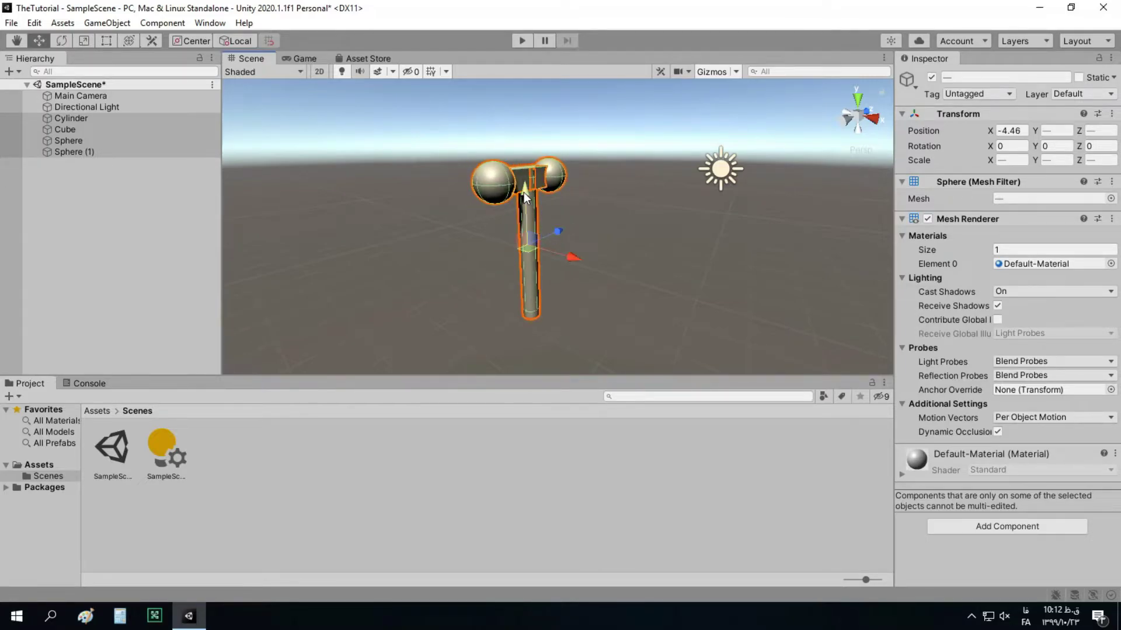
left_click(197, 198)
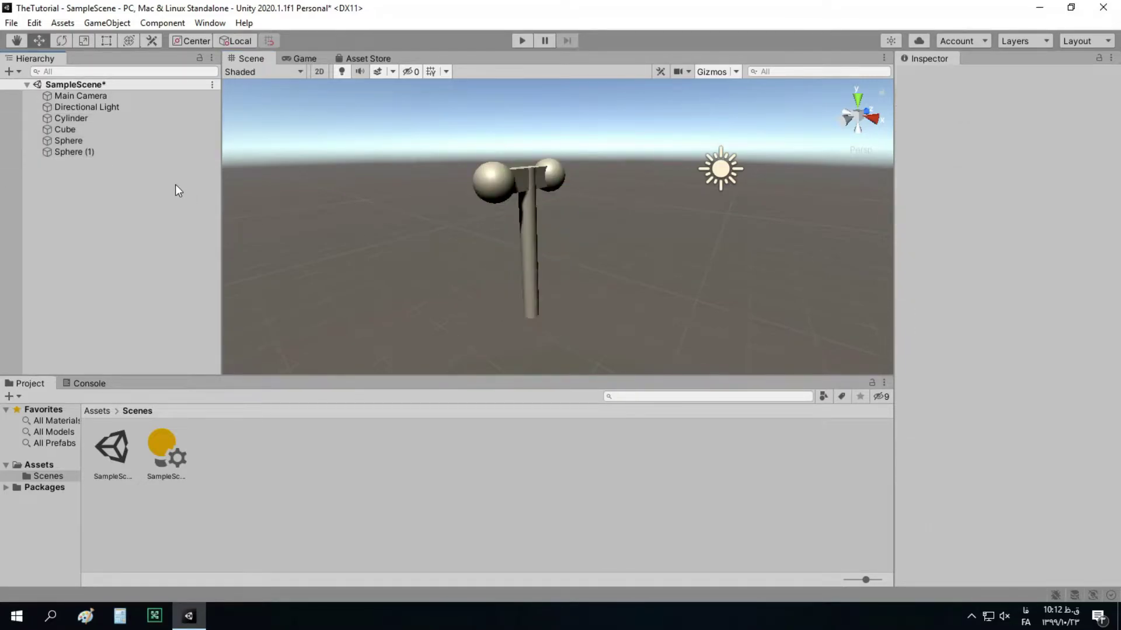
Move the second sphere alone along X to about -5.4, and undo that move
left_click(130, 152)
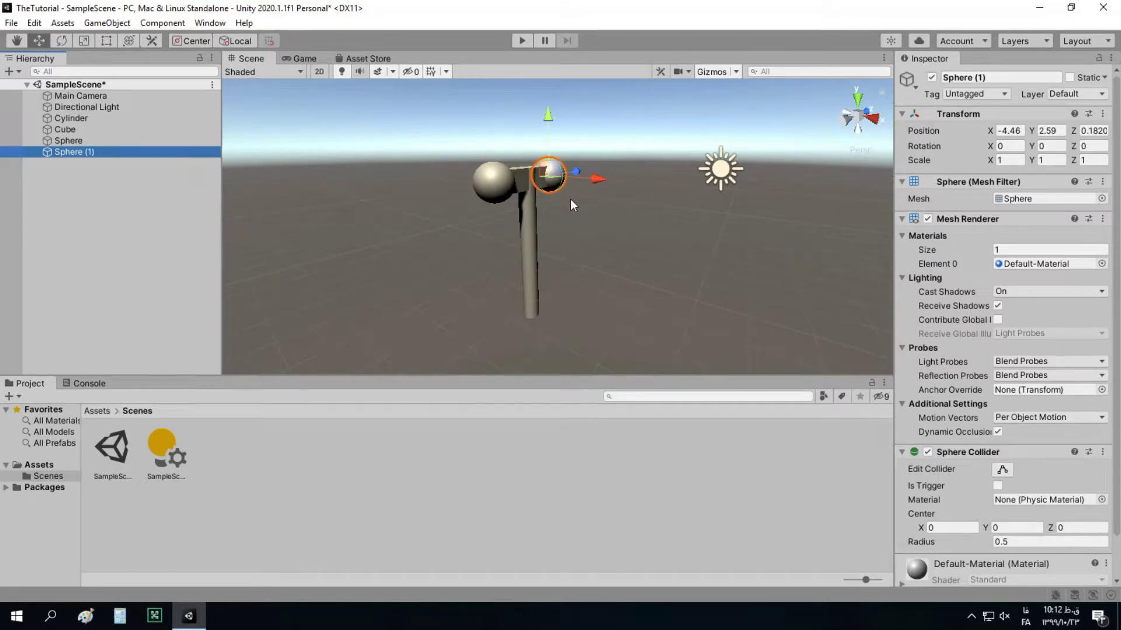
left_click_drag(595, 181, 562, 178)
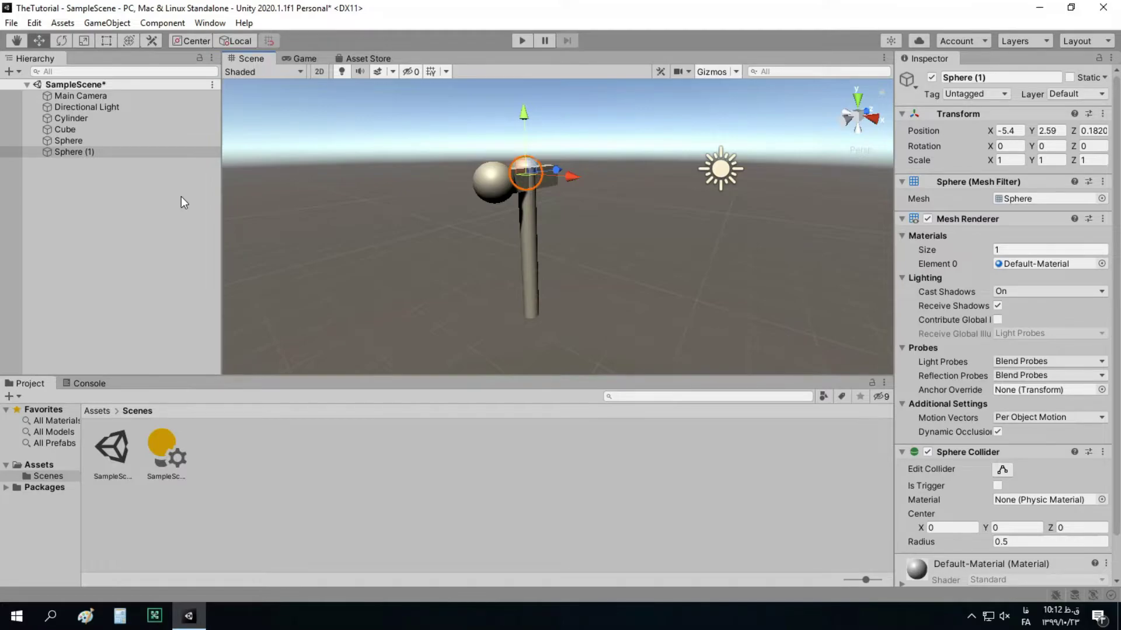
key("ctrl+z")
left_click(149, 191)
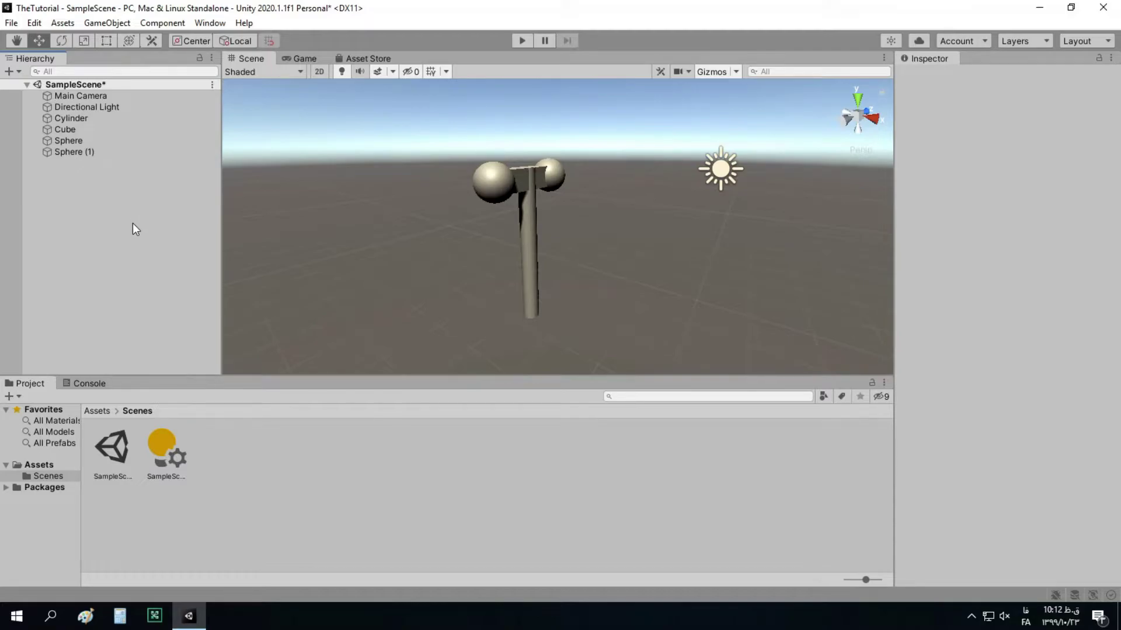
Make the cube and both spheres children of the cylinder, and move the cylinder along X to about -5.55
left_click(94, 130)
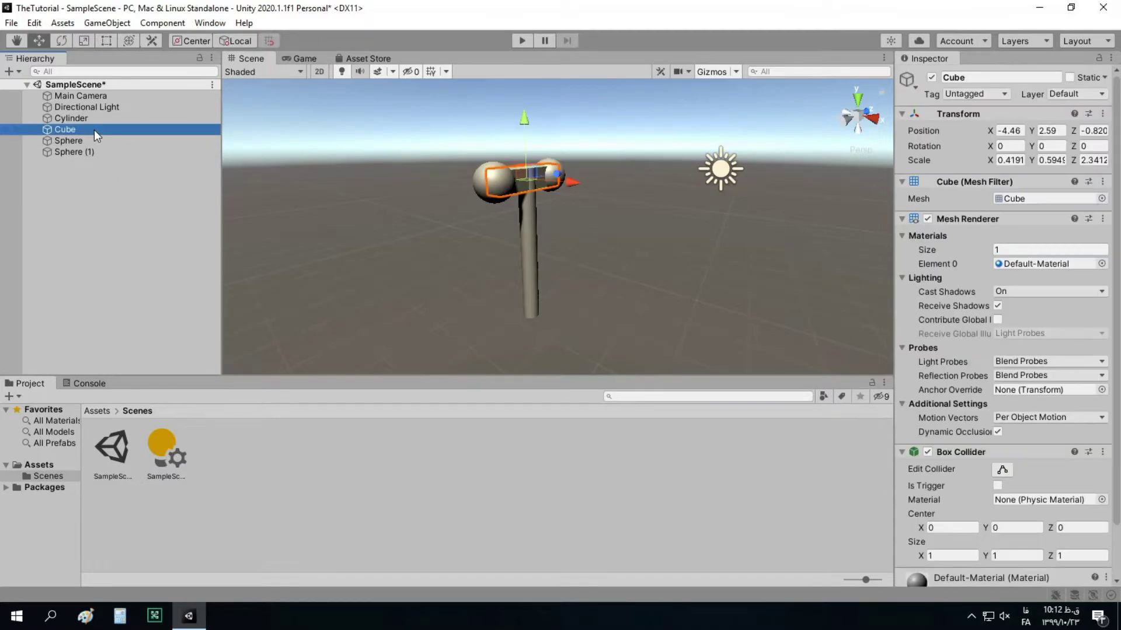
left_click(115, 181)
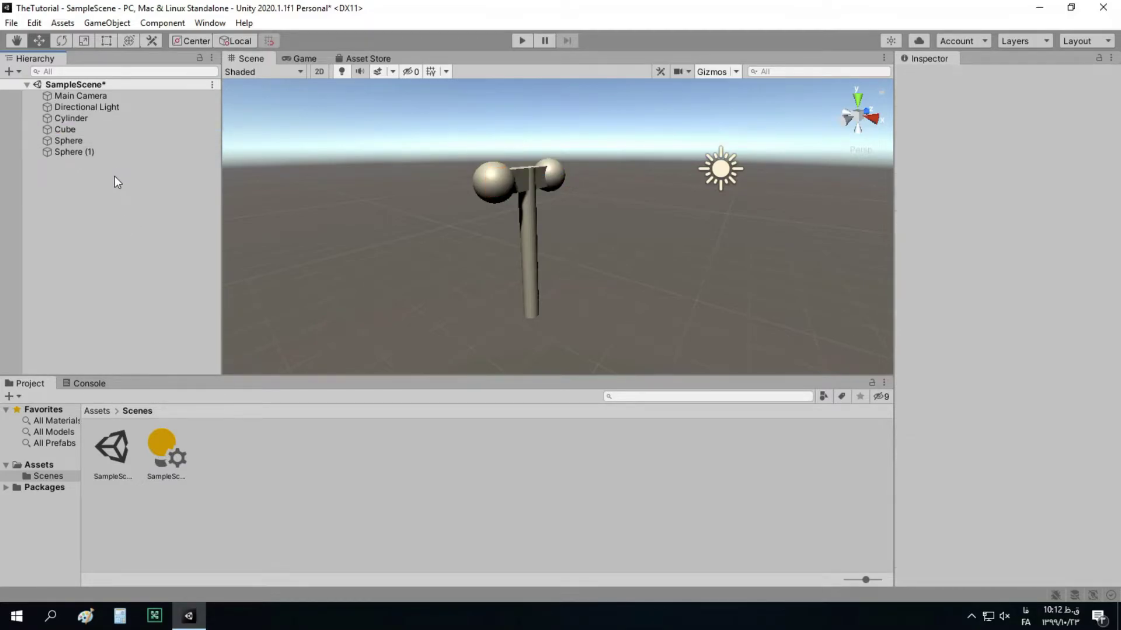
left_click(86, 141)
left_click(97, 152, "shift")
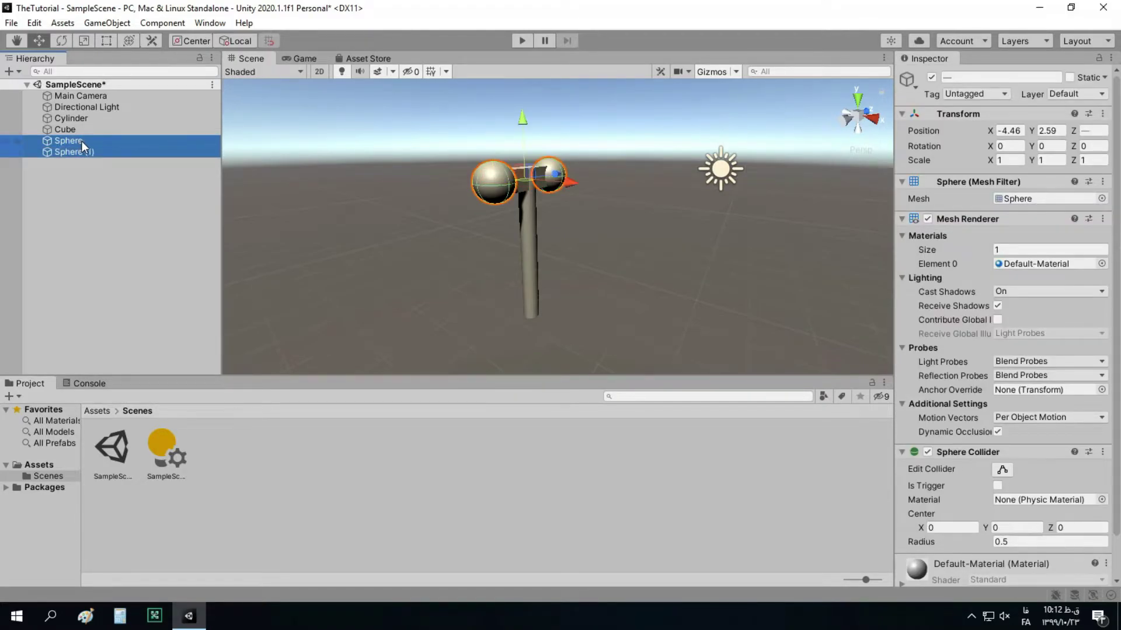
left_click(83, 131, "ctrl")
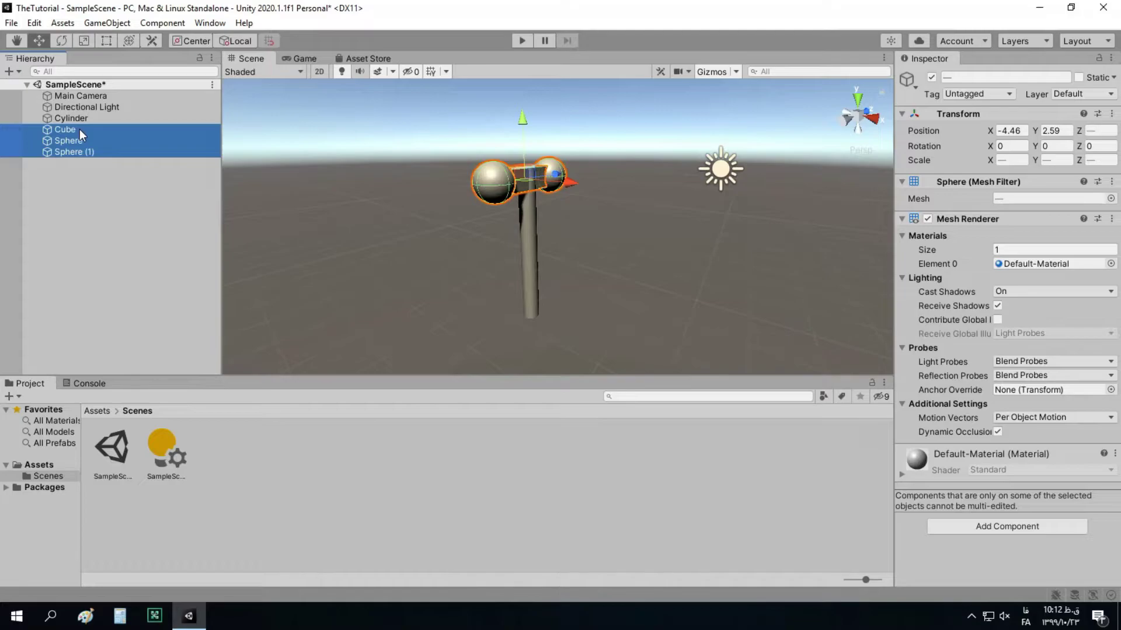
left_click_drag(79, 128, 80, 118)
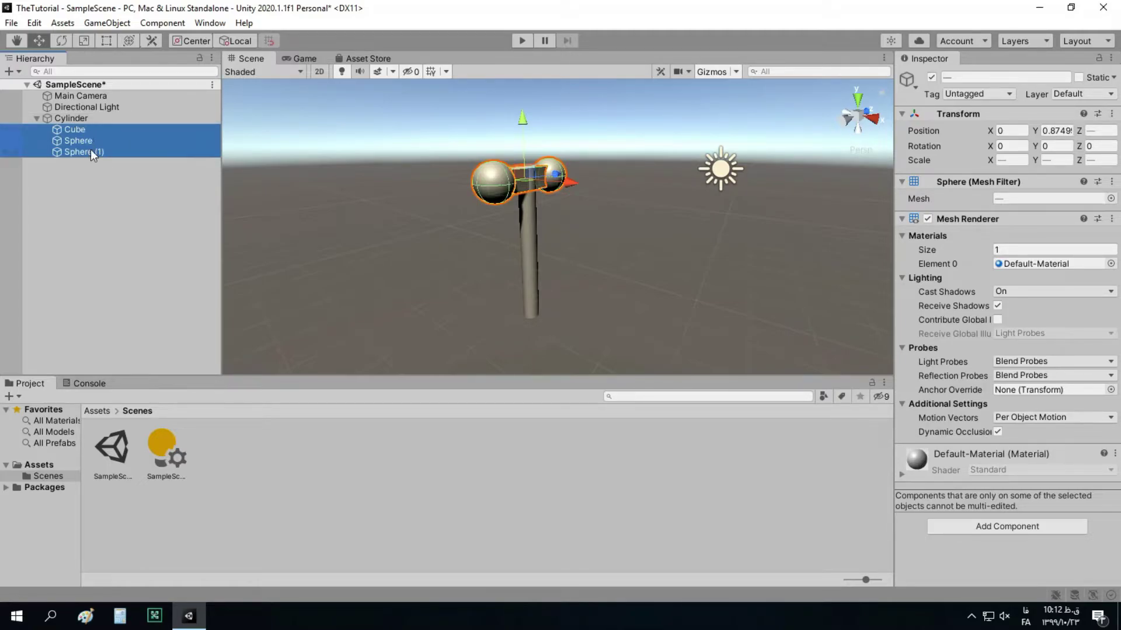
left_click(76, 118)
mouse_move(570, 259)
left_mouse_down()
mouse_move(580, 261)
mouse_move(498, 237)
mouse_move(611, 274)
mouse_move(521, 250)
mouse_move(553, 257)
left_mouse_up()
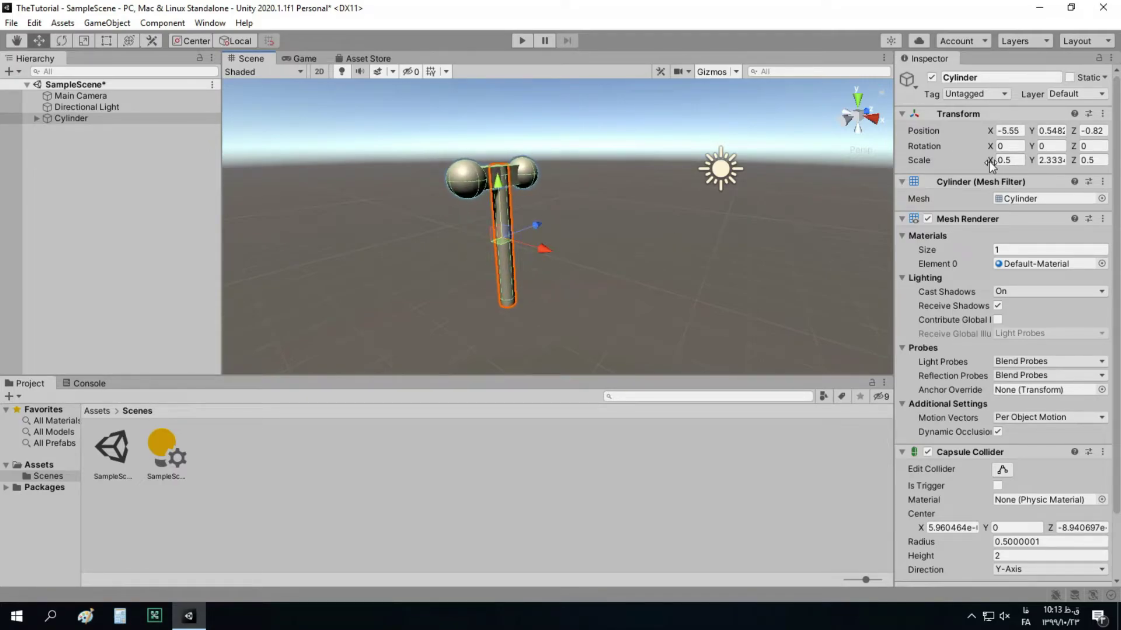
Try scaling the cylinder separately along X to 0.66, along Y, and along Z to 11.6, undoing each change
mouse_move(989, 161)
left_mouse_down()
mouse_move(1011, 160)
mouse_move(997, 162)
left_mouse_up()
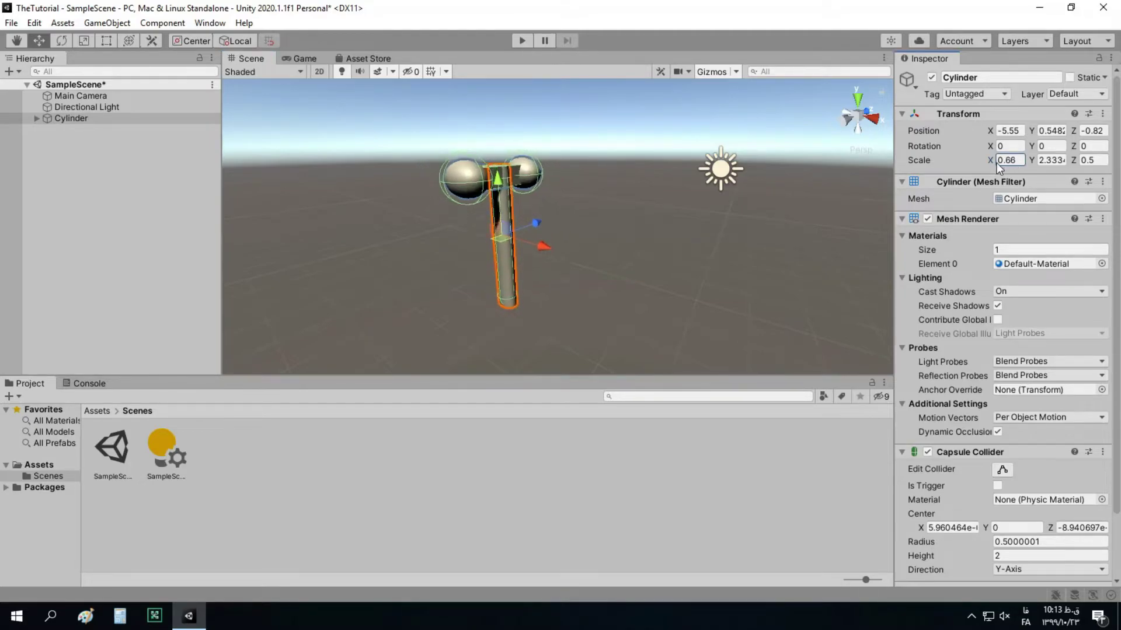
key("ctrl+z")
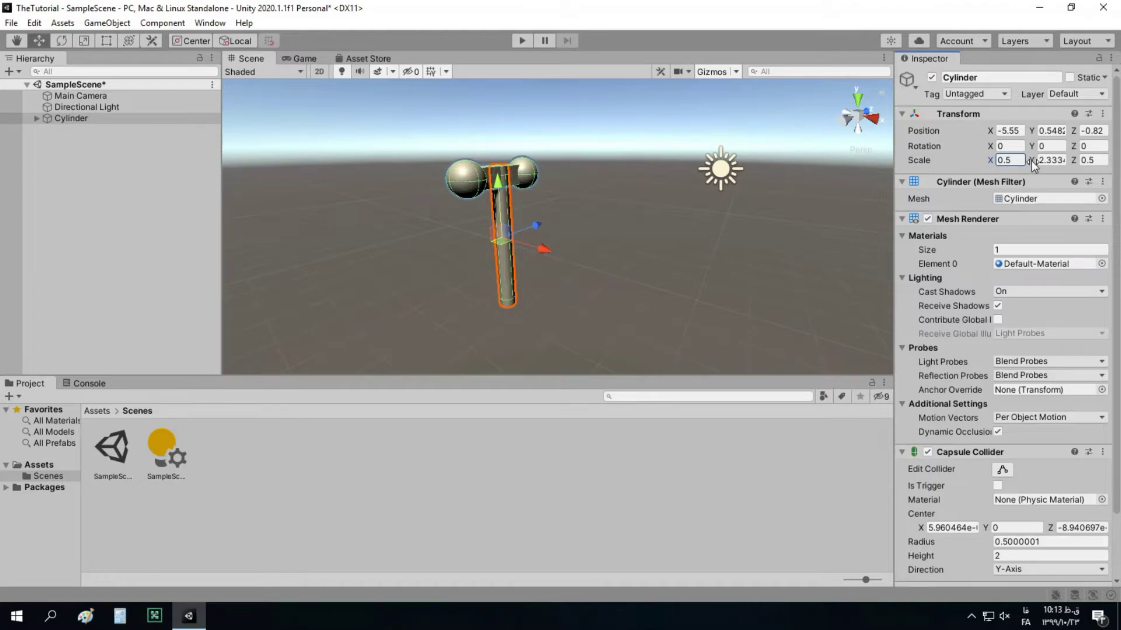
mouse_move(1031, 160)
left_mouse_down()
mouse_move(1063, 160)
mouse_move(1014, 164)
mouse_move(1029, 162)
left_mouse_up()
key("ctrl+z")
left_click_drag(1077, 160, 145, 159)
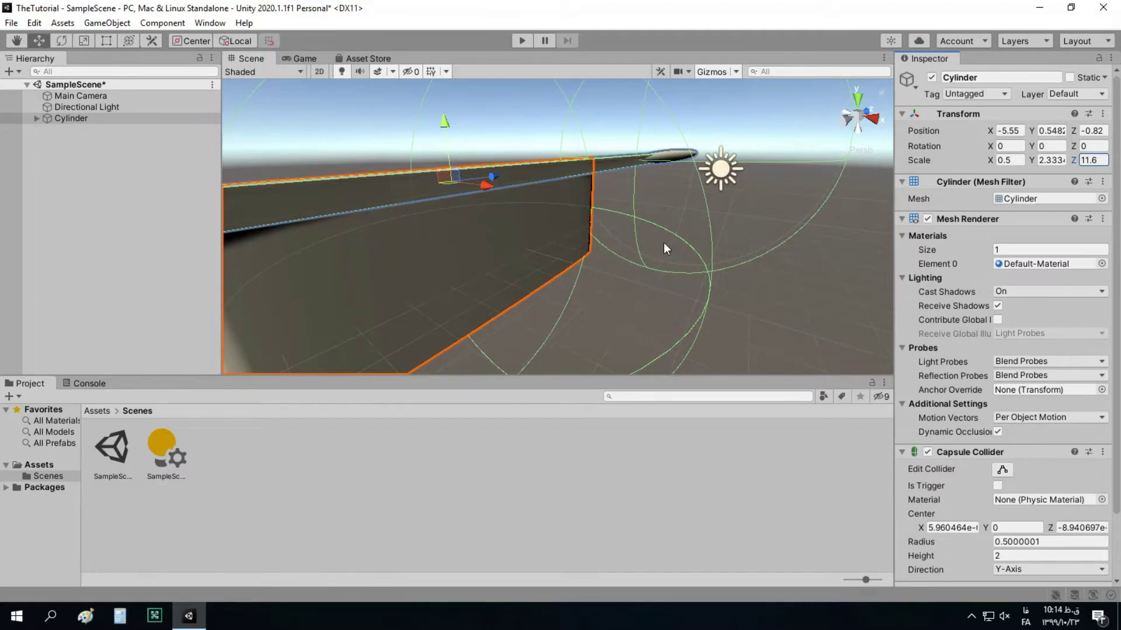
key("ctrl+z")
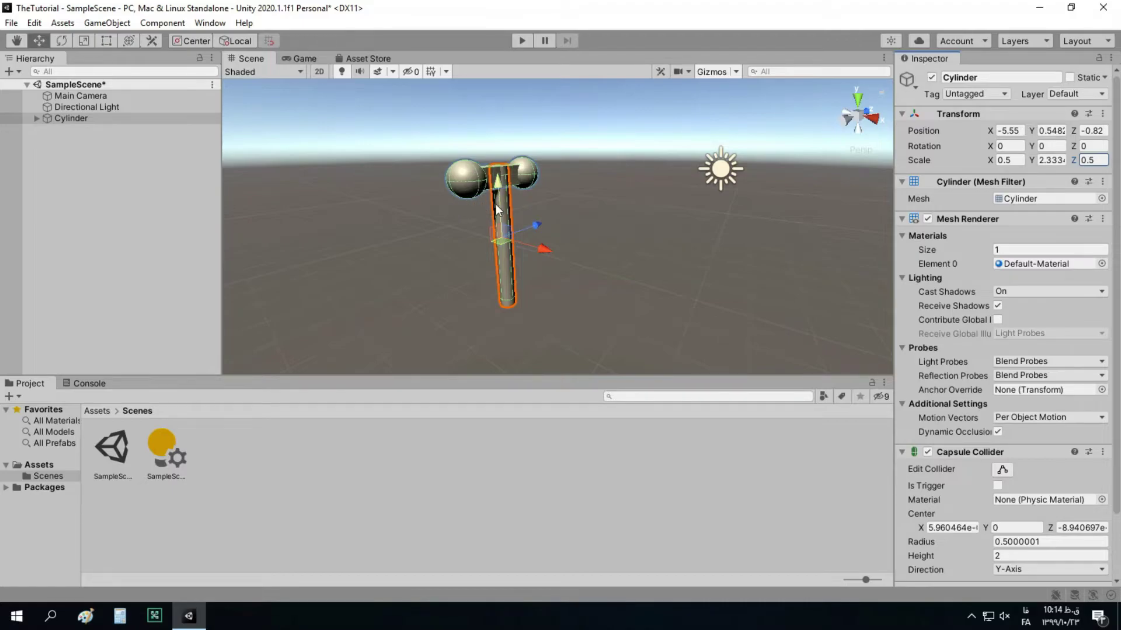
Toggle the Scene view gizmos off and on several times, leaving them shown
left_click(709, 75)
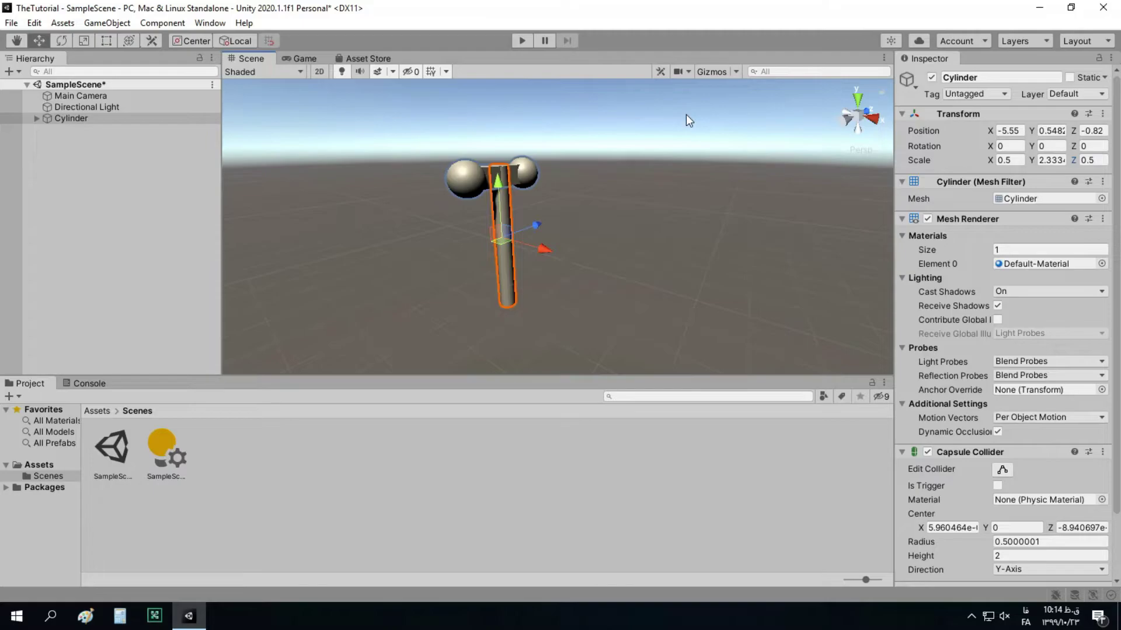
left_click(711, 72)
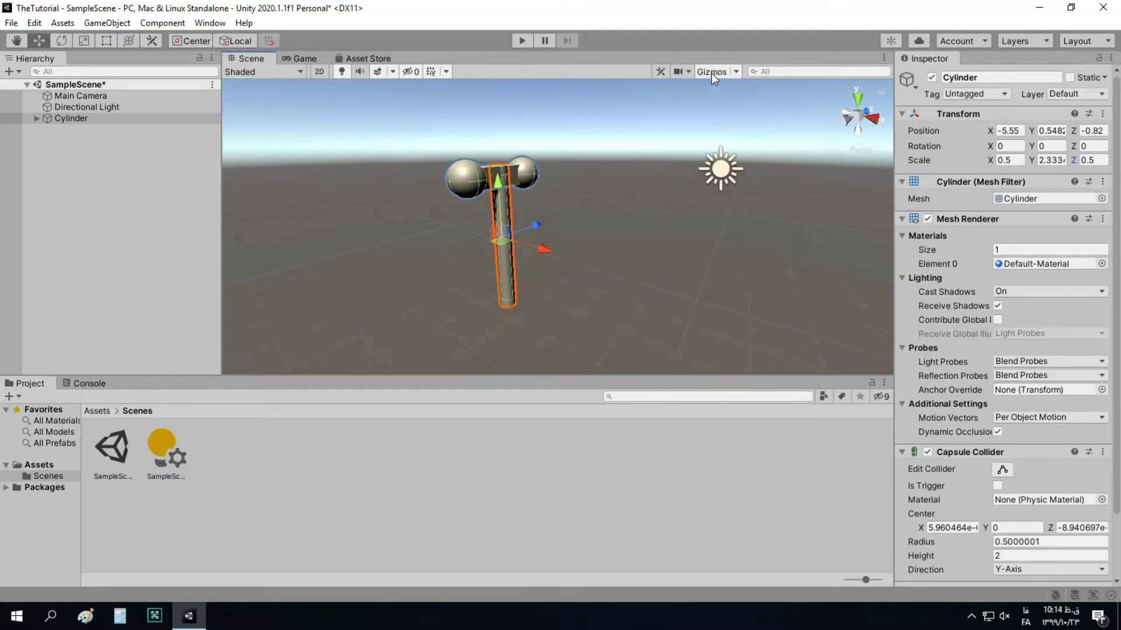
left_click(710, 72)
left_click(711, 72)
left_click(711, 72)
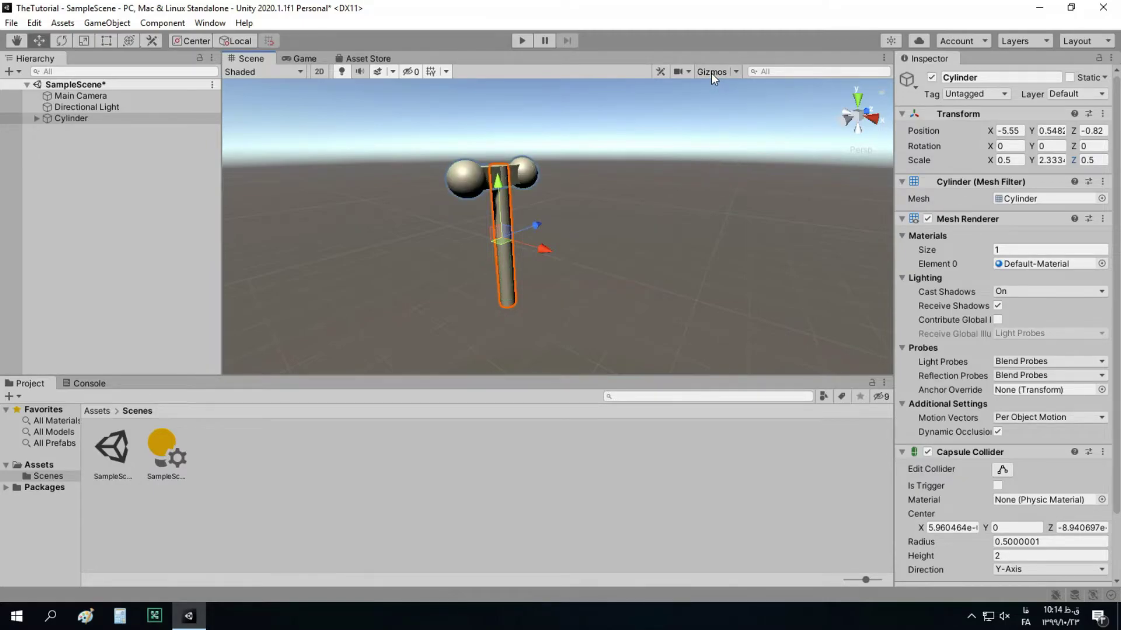
left_click(710, 73)
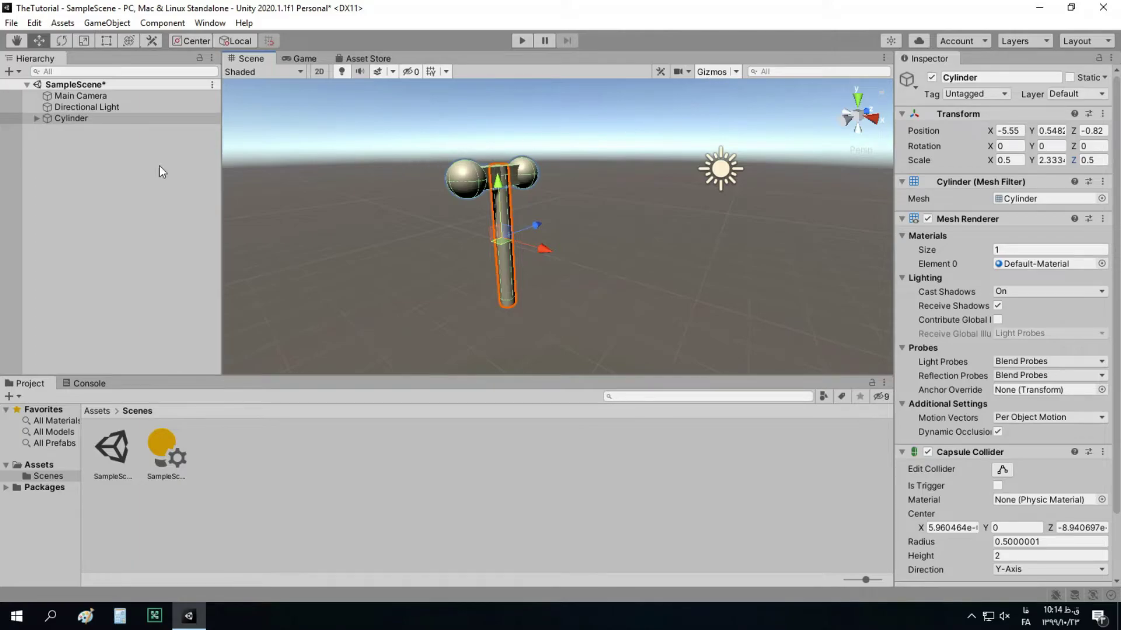
Duplicate the cylinder together with its children, move the duplicate along X to about -3.61, and deselect it
left_click(115, 251)
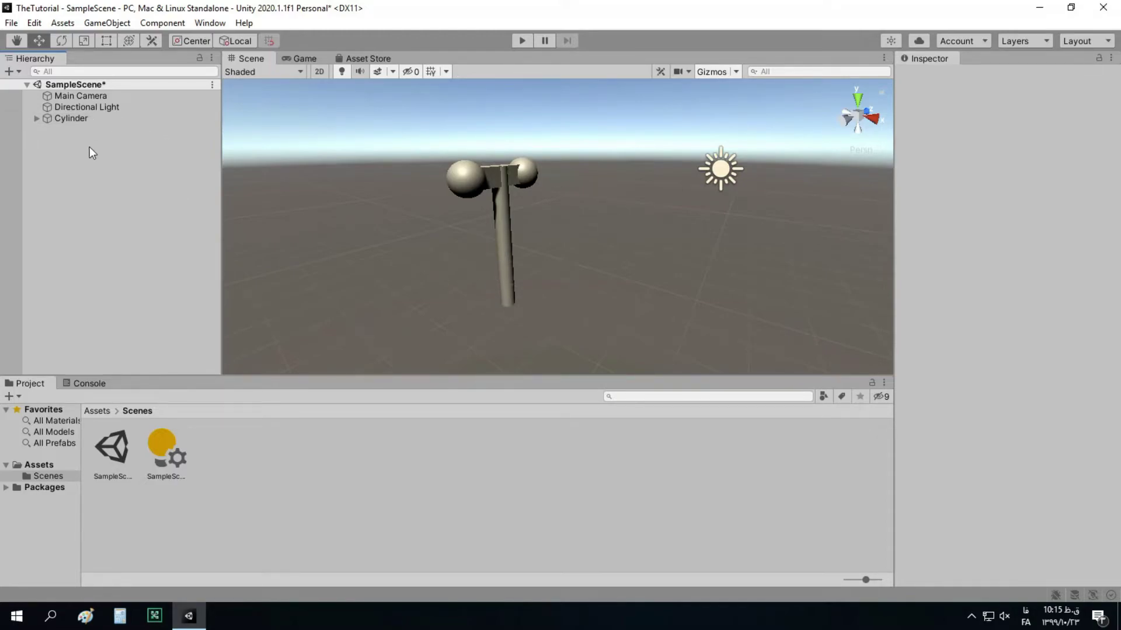
left_click(37, 119)
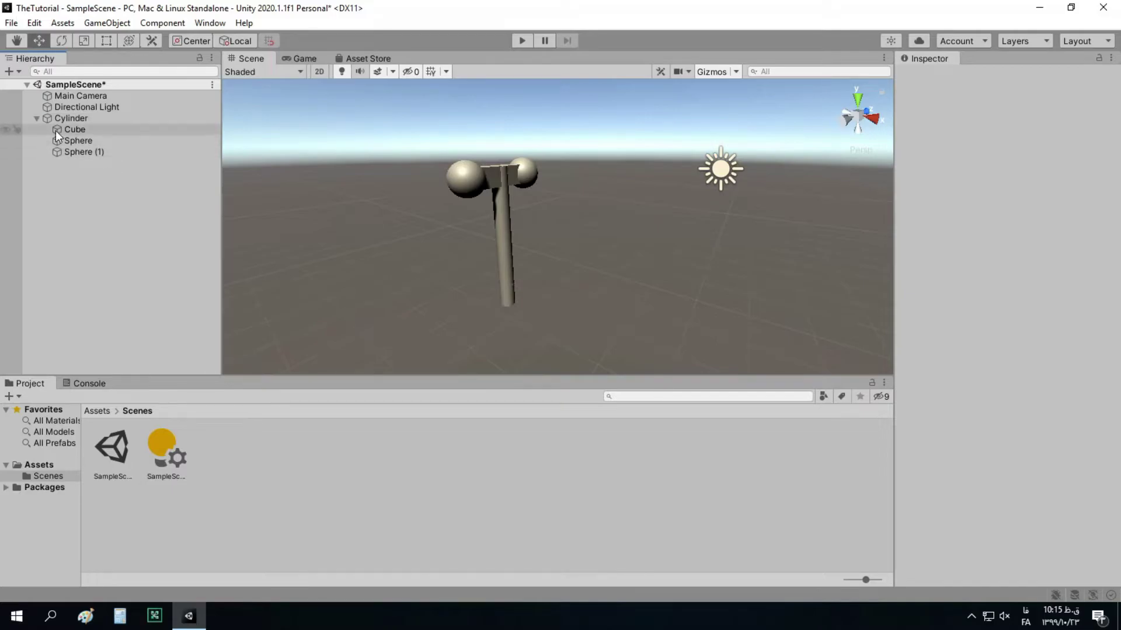
left_click(36, 119)
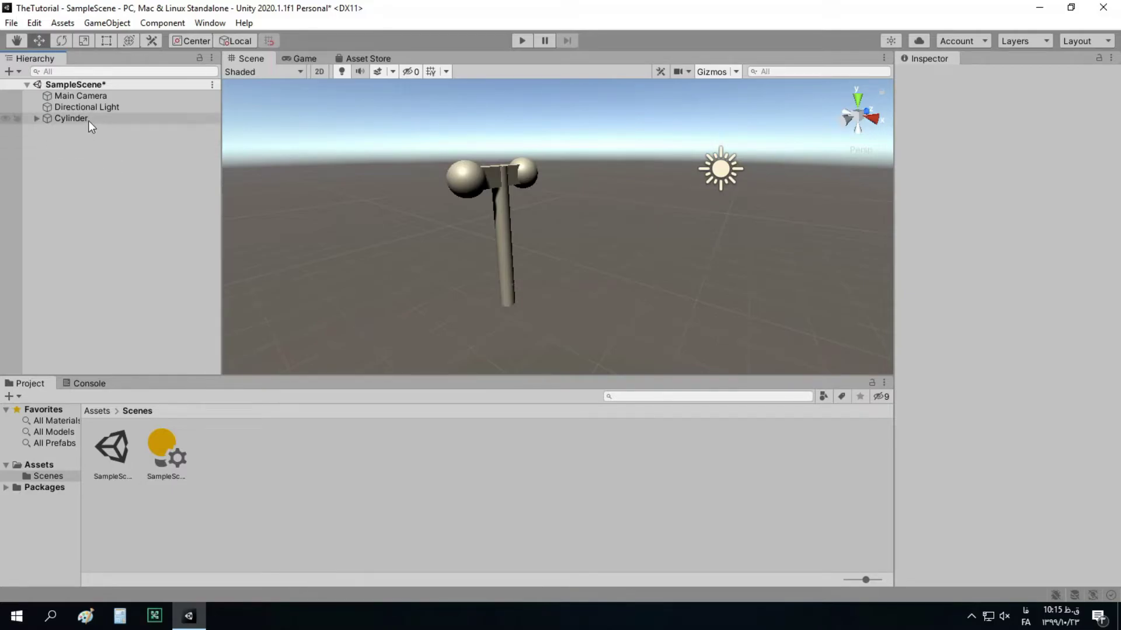
left_click(87, 120)
right_click(87, 120)
left_click(119, 280)
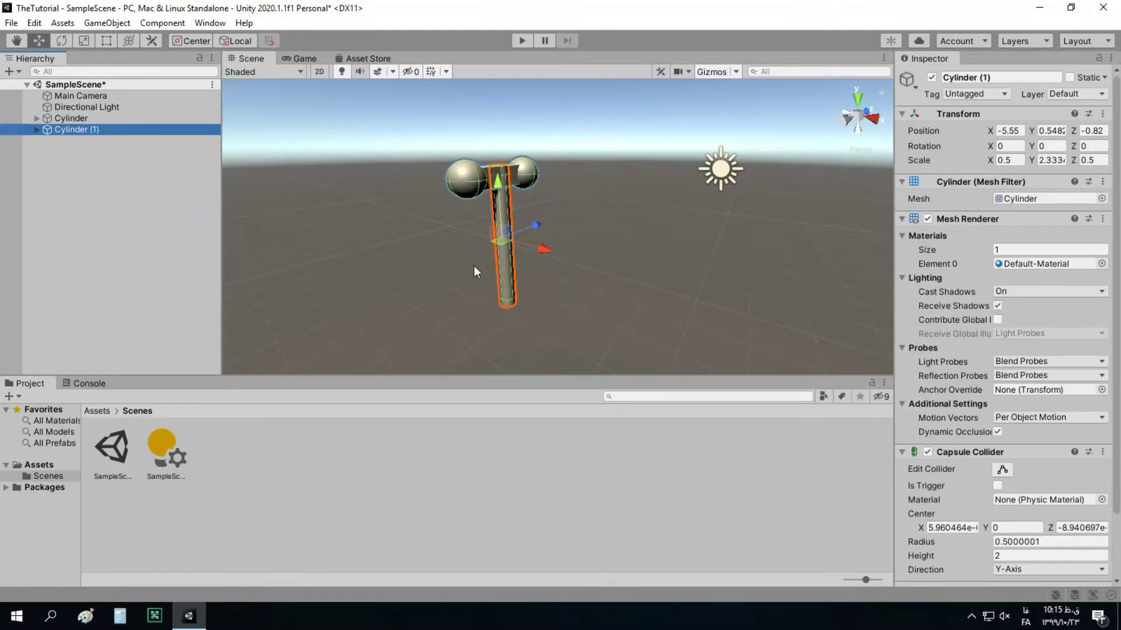
left_click_drag(538, 249, 583, 259)
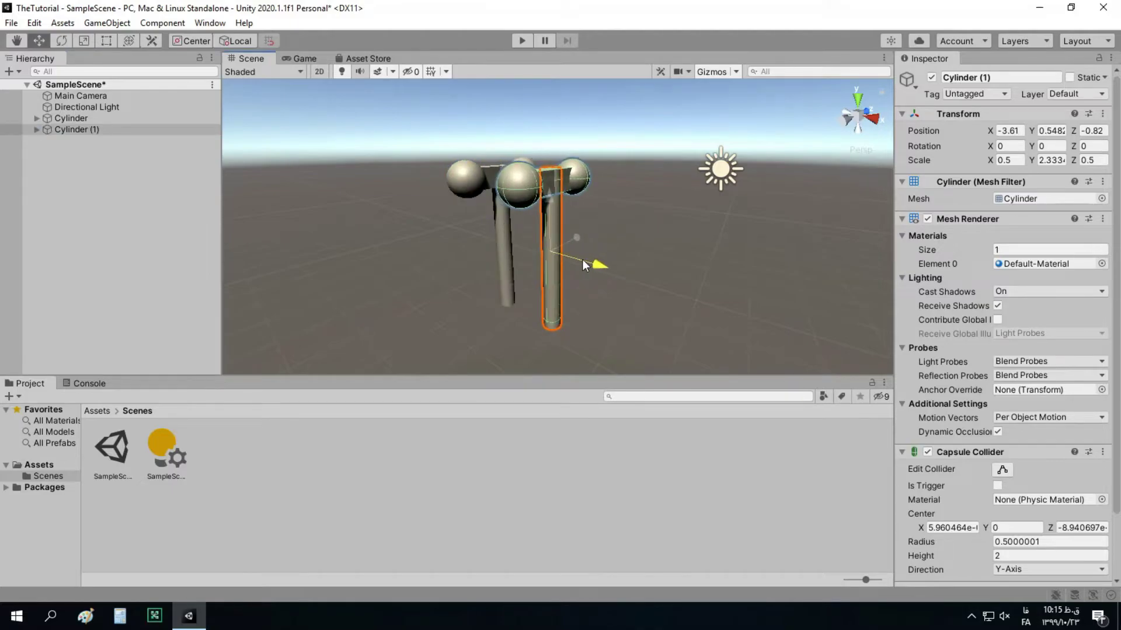
left_click(72, 199)
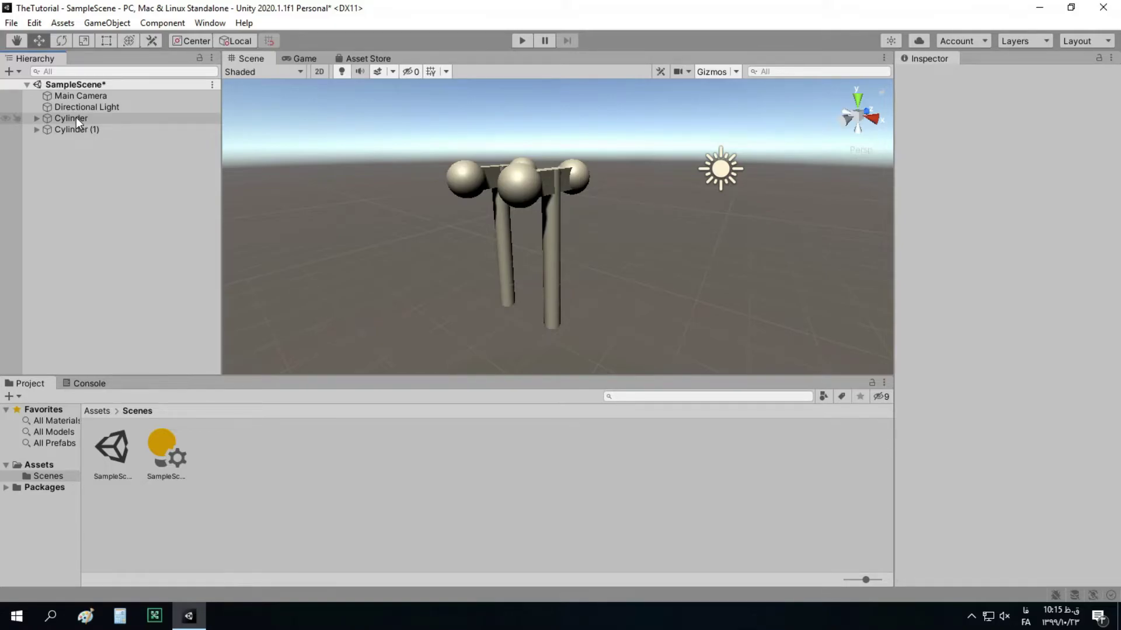
Switch the keyboard language to English and abandon the started rename of the original cylinder
right_click(76, 117)
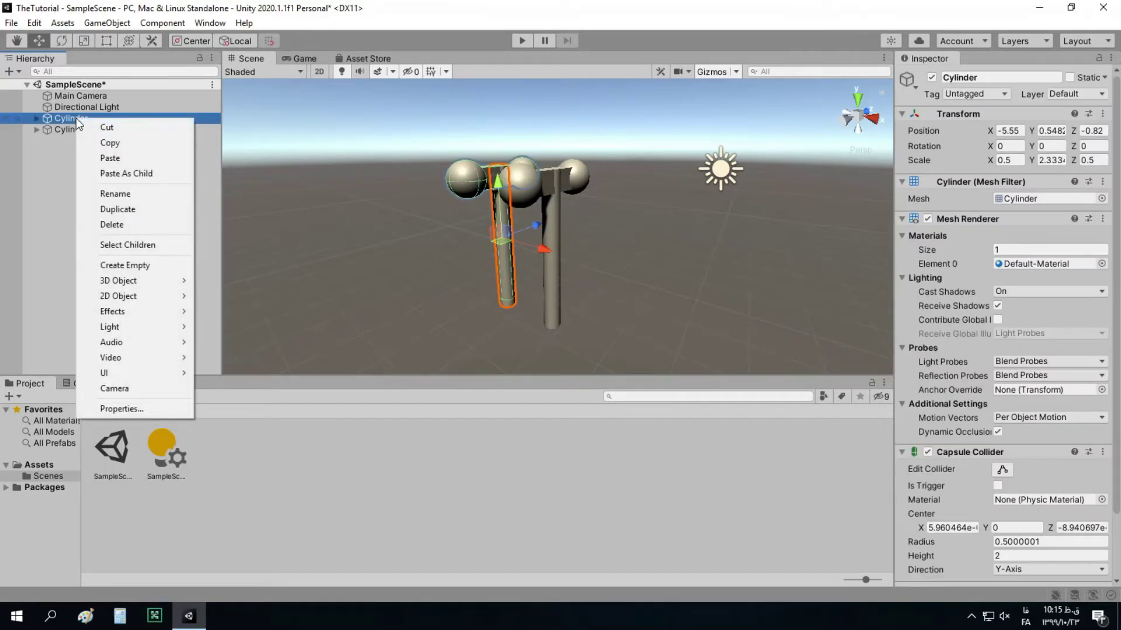
left_click(129, 193)
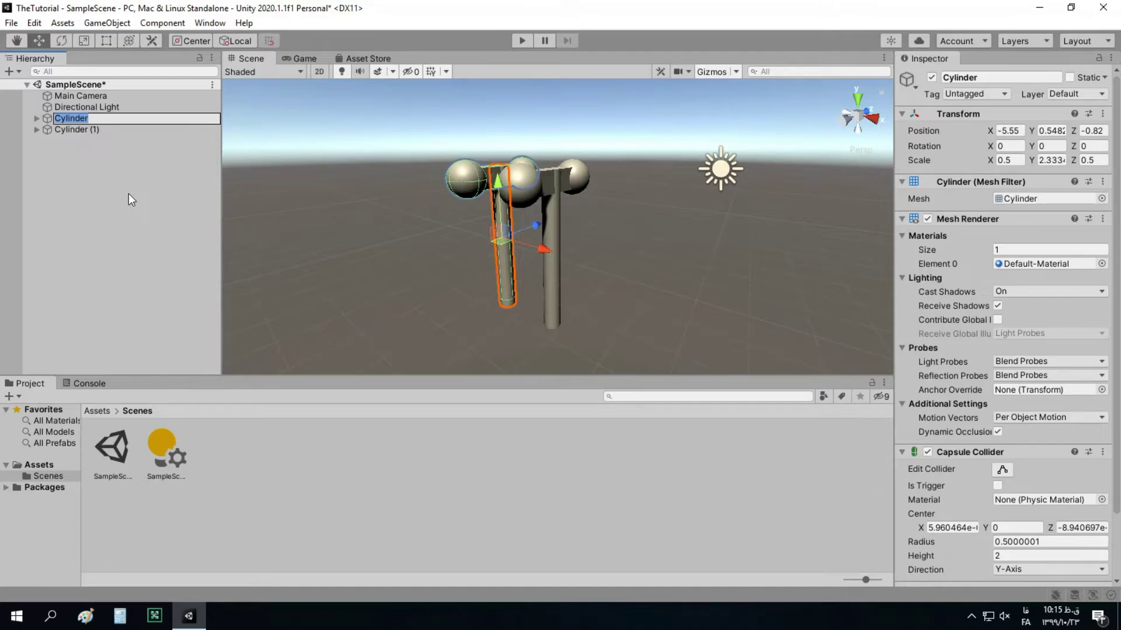
type("»")
key("BackSpace")
key("super+space")
key("Escape")
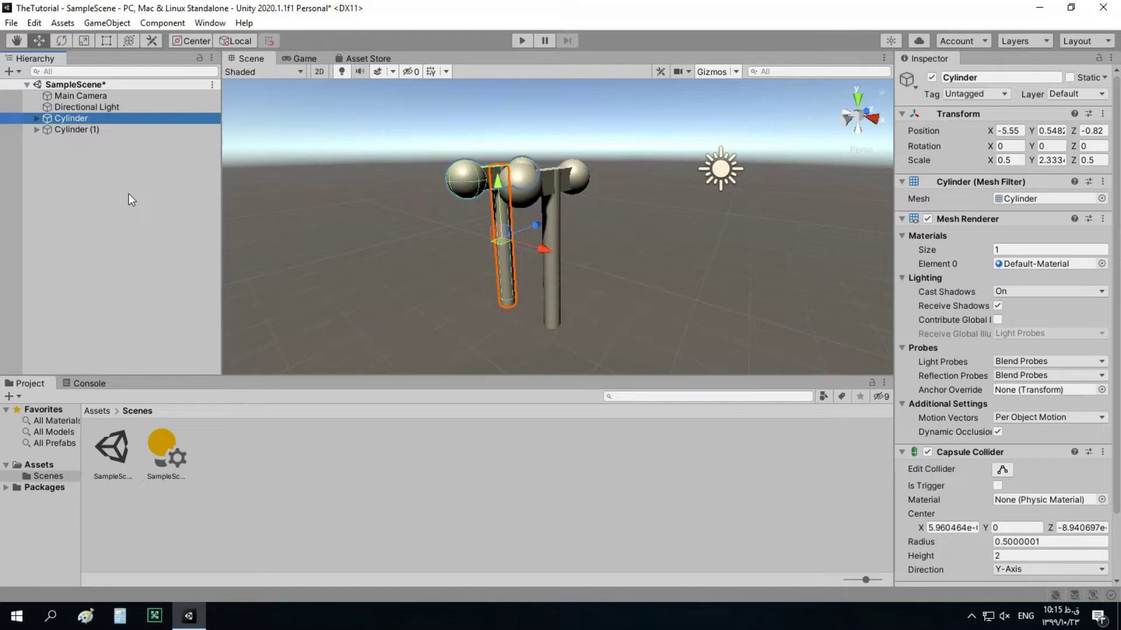
Rename the original cylinder as "Light pole 1"
key("F2")
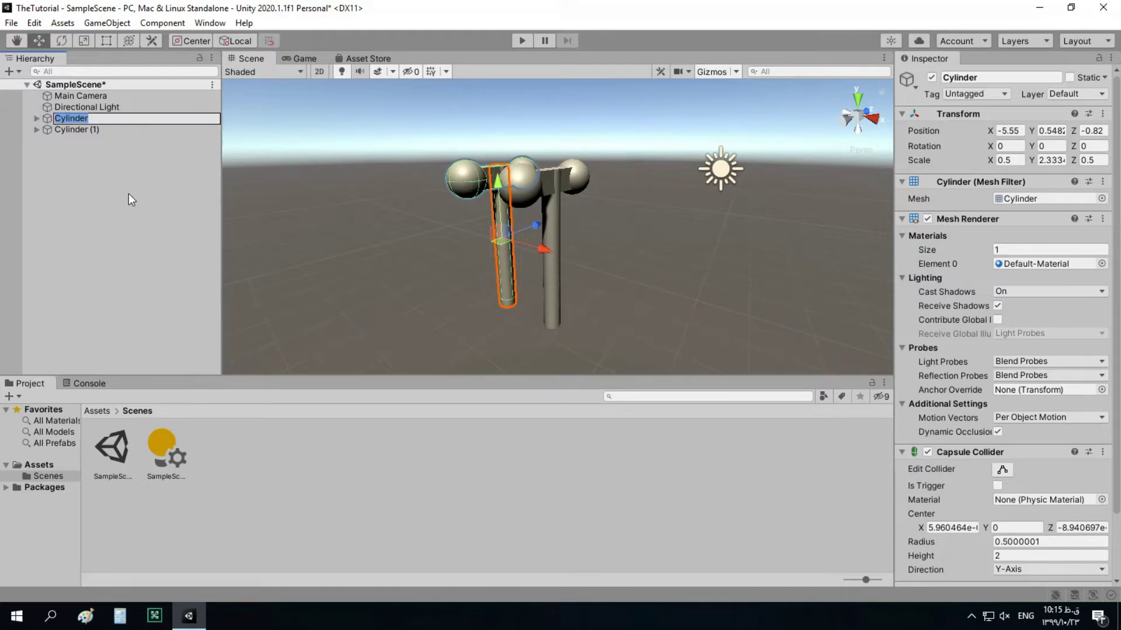
type("Light pole")
key("BackSpace")
key("BackSpace")
key("BackSpace")
key("BackSpace")
key("BackSpace")
key("BackSpace")
key("BackSpace")
key("BackSpace")
key("BackSpace")
key("BackSpace")
type("Light pole 1")
key("Return")
Rename the duplicated cylinder as "Light pole 2" and deselect it
key("Down")
key("F2")
type("Light ")
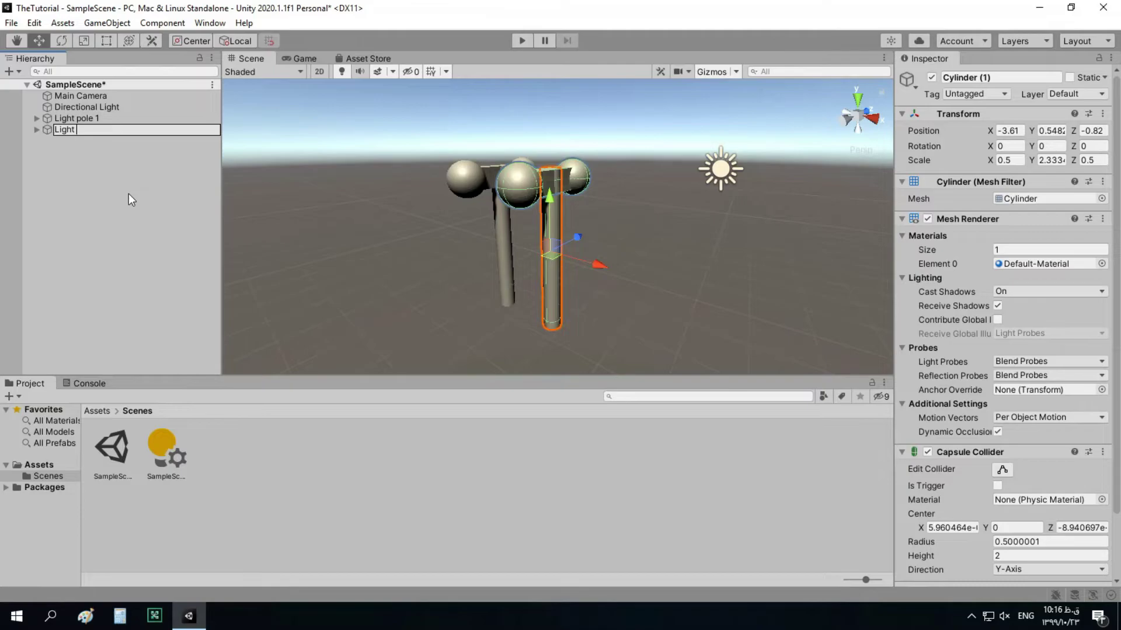
type("pole 2")
key("Return")
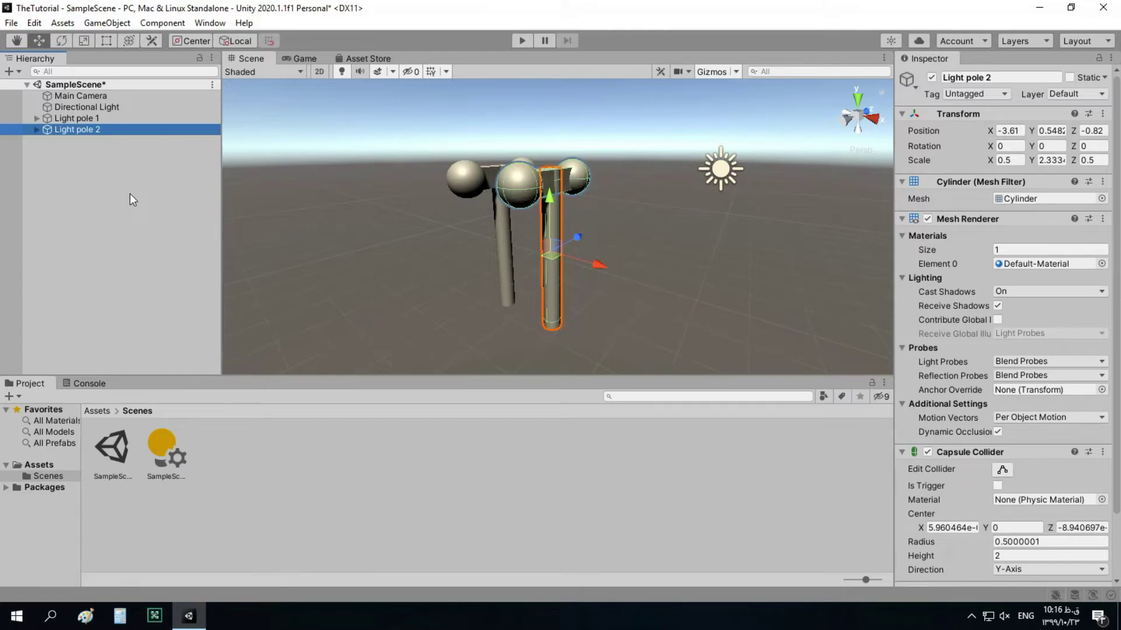
left_click(106, 199)
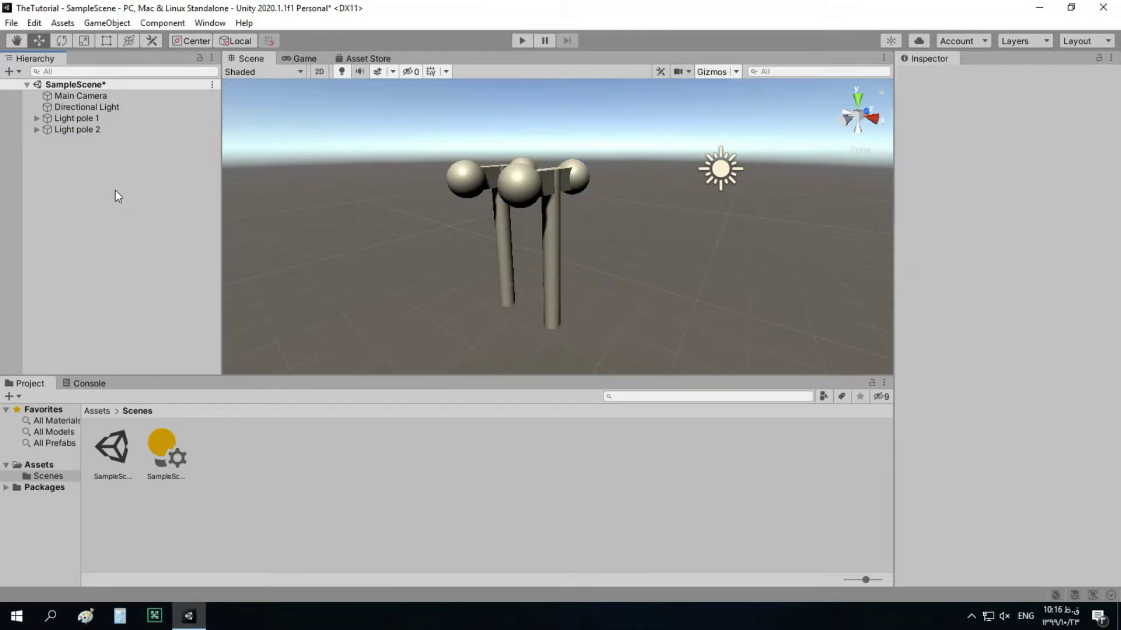
Duplicate Light pole 2 and delete the new duplicate
right_click(93, 127)
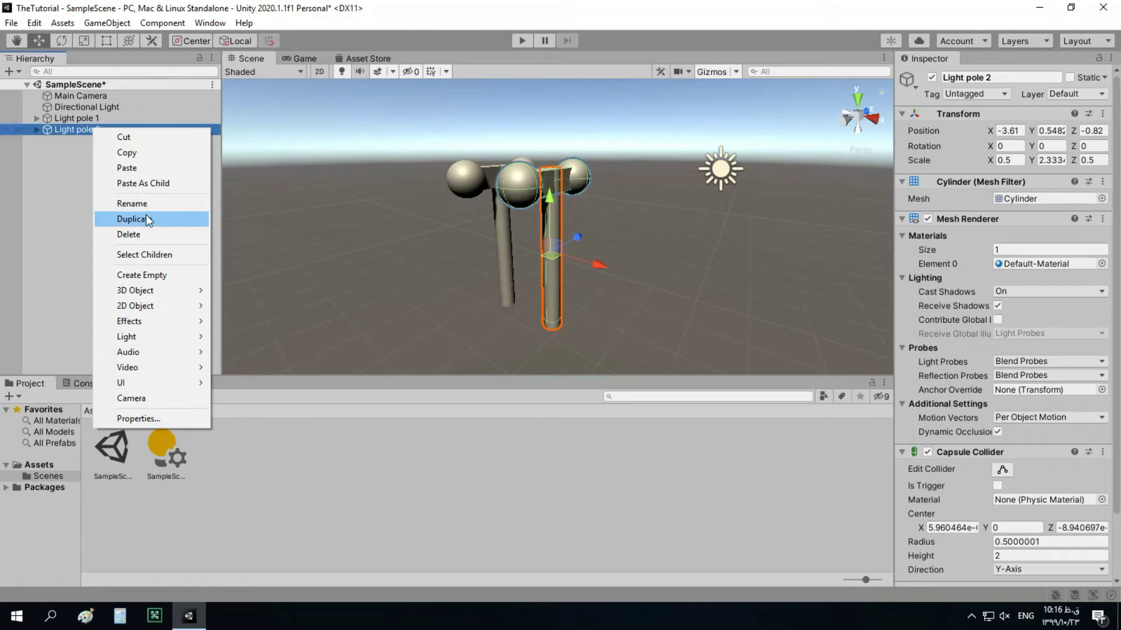
left_click(148, 220)
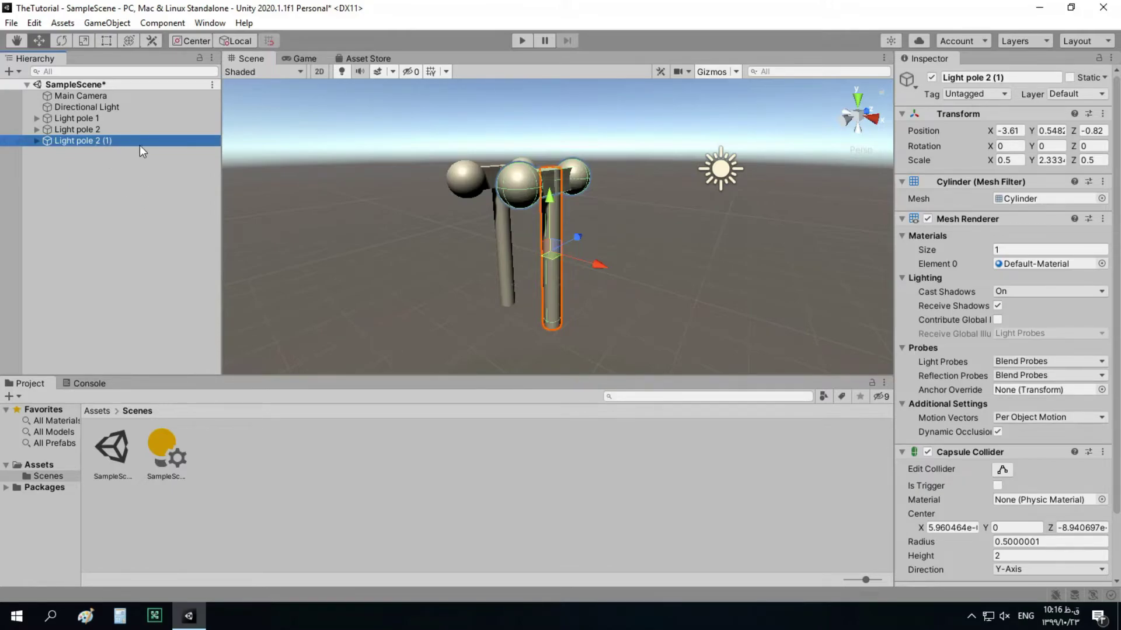
right_click(107, 142)
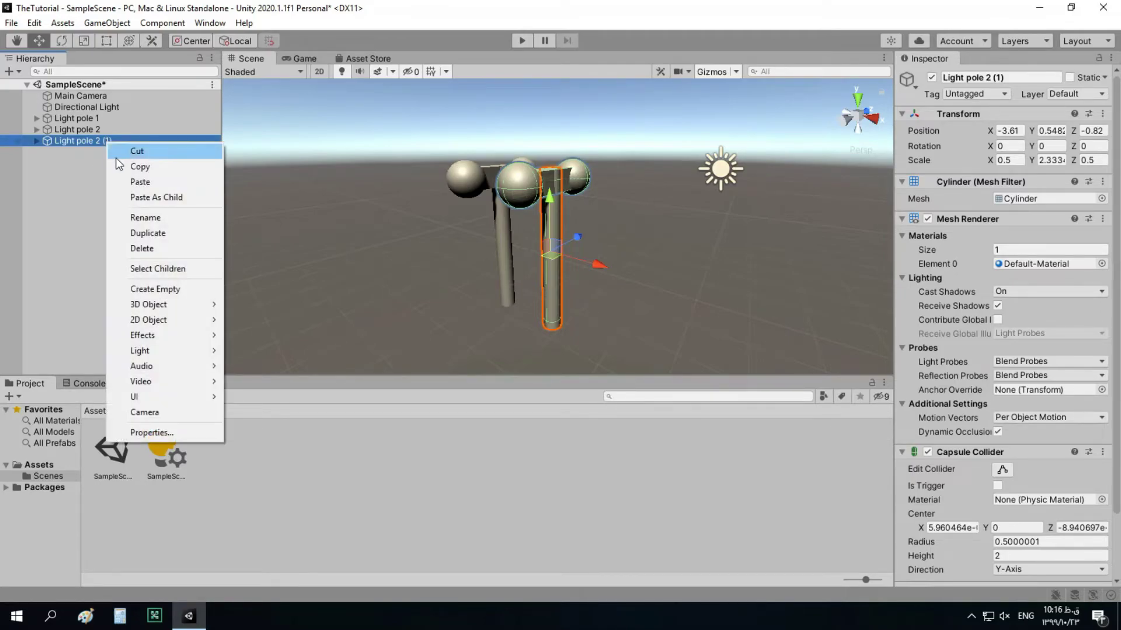
left_click(144, 248)
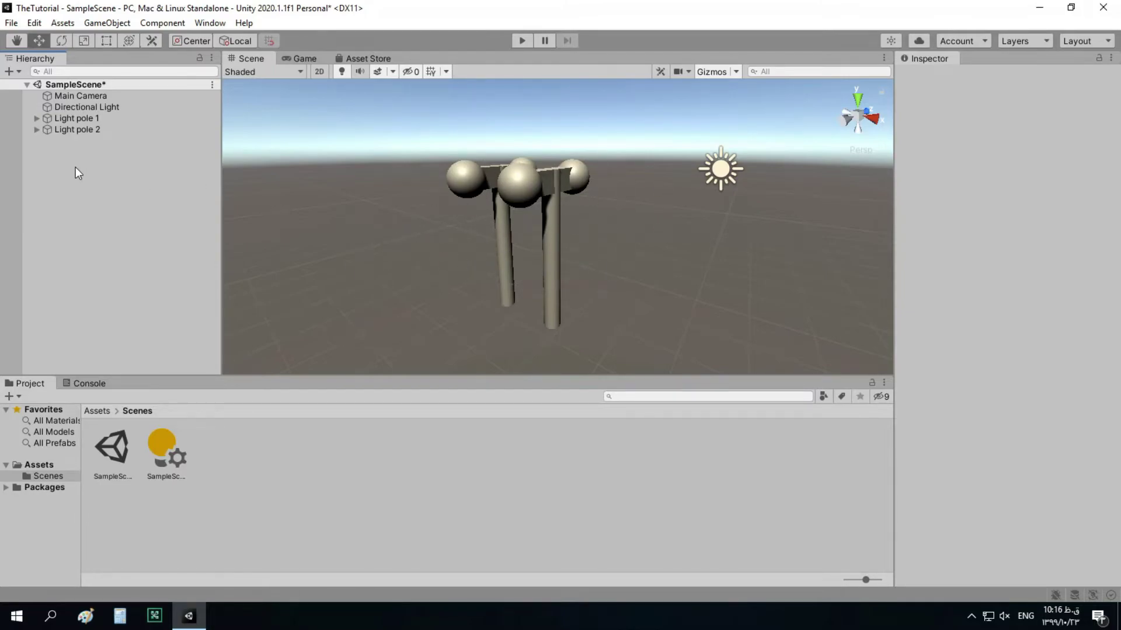
Create an empty object at the scene's root level and name it "Parent"
right_click(62, 150)
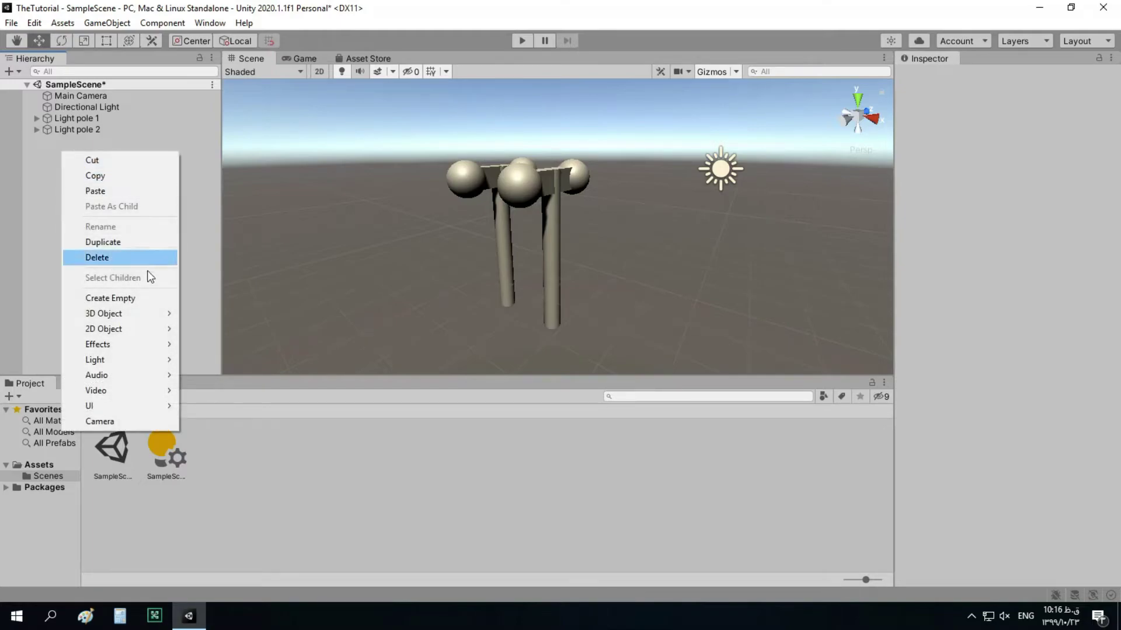
left_click(160, 299)
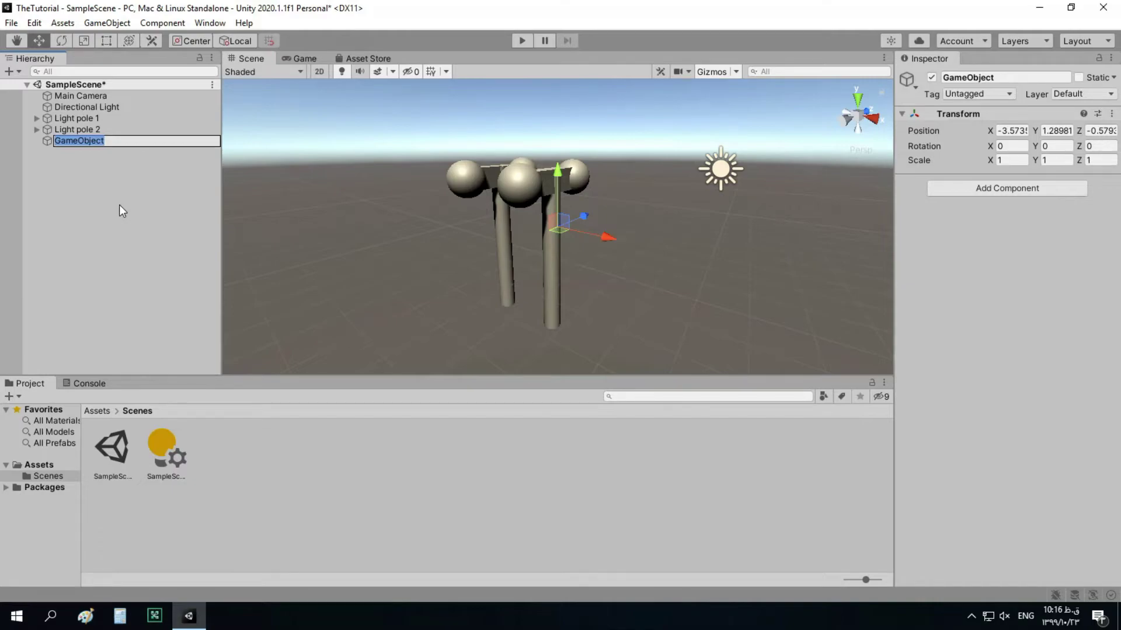
type("Paren")
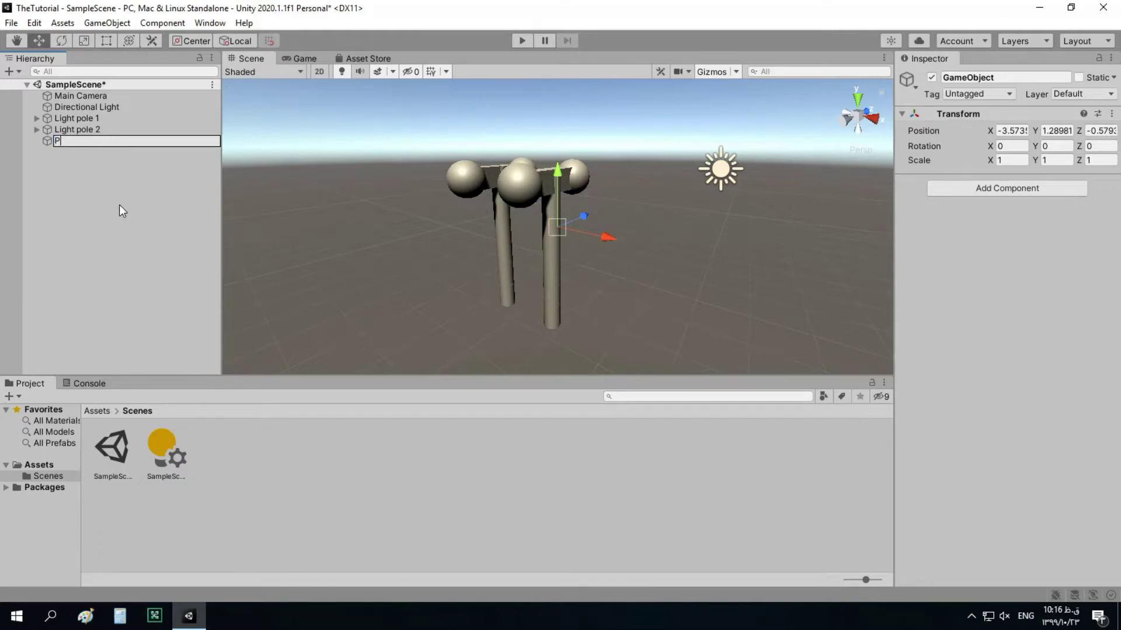
type("t")
key("Return")
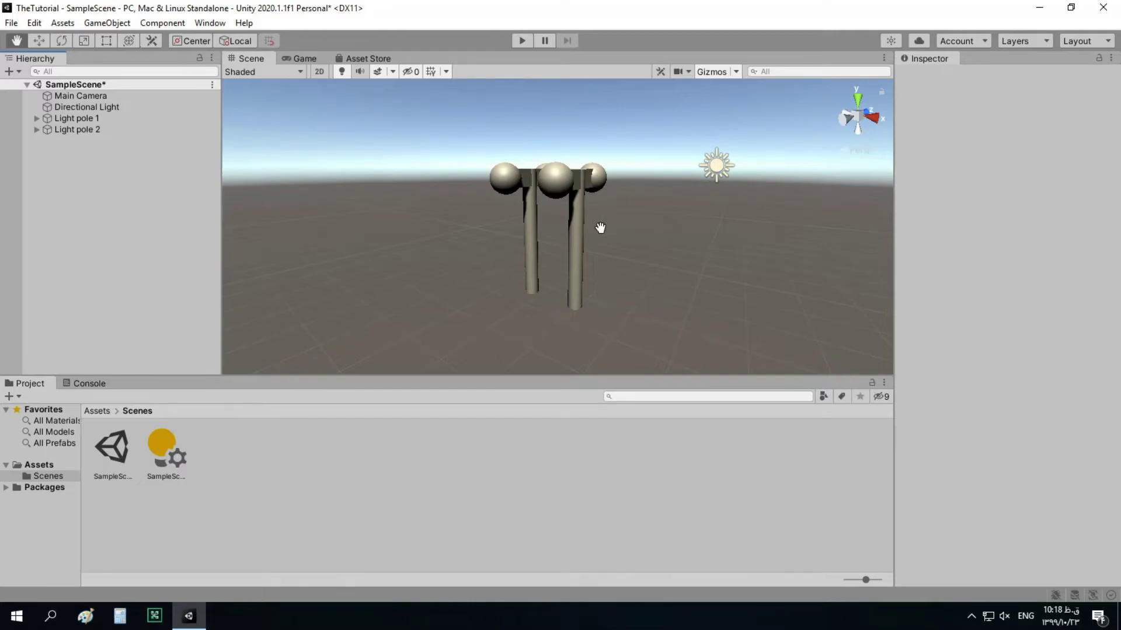
Duplicate Light pole 2 three times at the root level of the scene
right_click(88, 128)
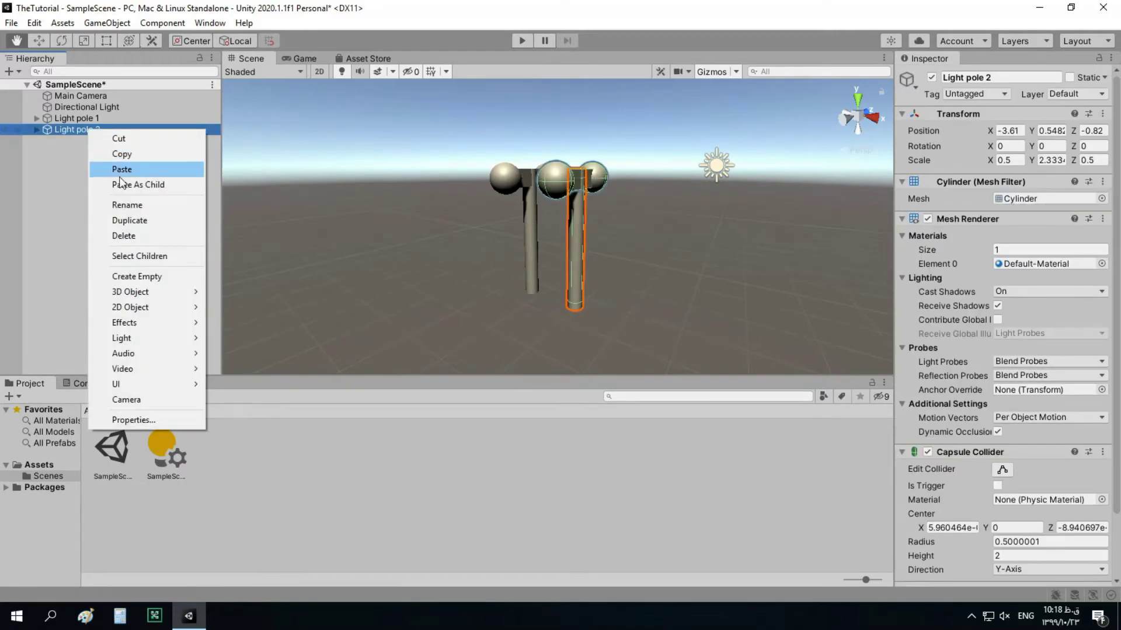
left_click(133, 222)
right_click(111, 145)
left_click(96, 140)
key("ctrl+d")
key("ctrl+d")
Rename the first new duplicate as "Light pole 3"
left_click(108, 144)
left_click(98, 141)
left_click_drag(97, 142, 119, 151)
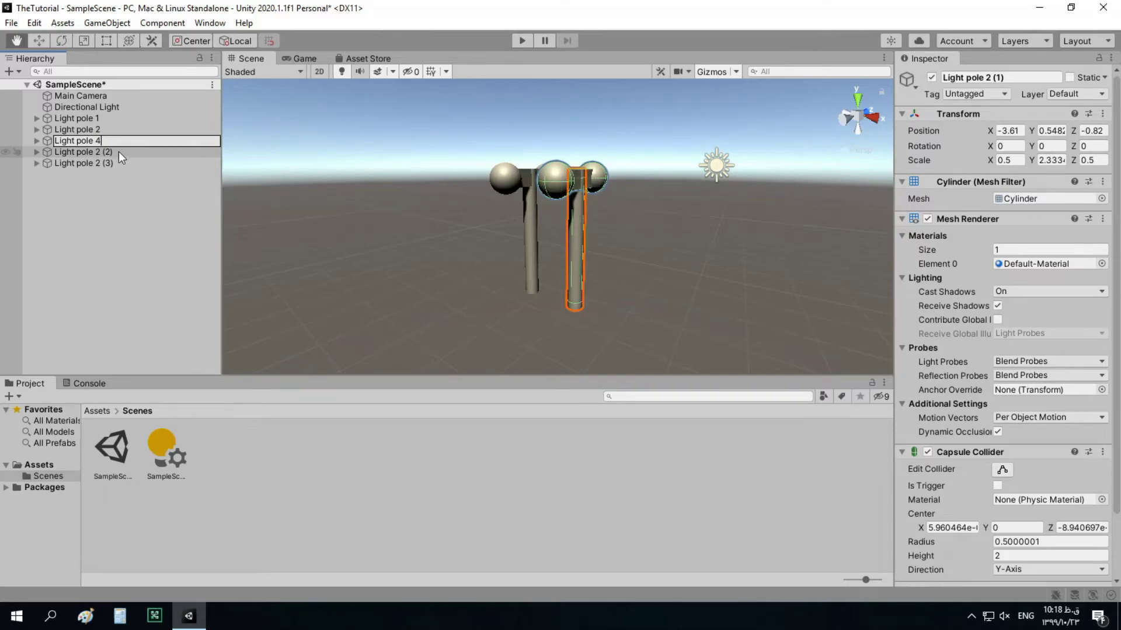
type("3")
key("Return")
Rename the second new duplicate as "Light pole 4"
left_click(118, 151)
left_click(118, 152)
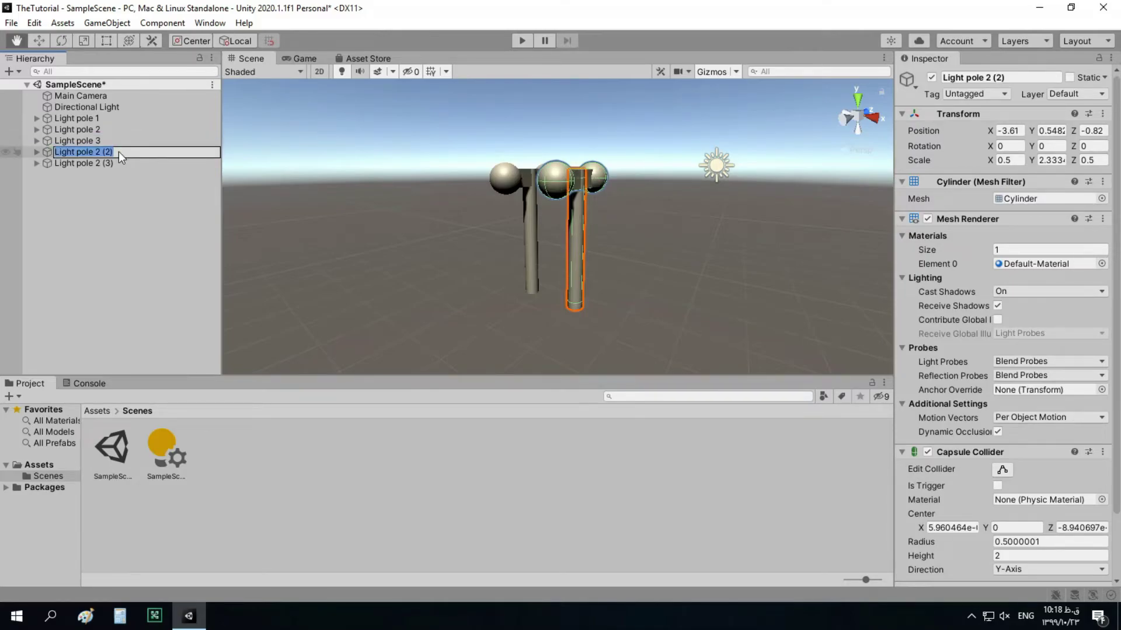
left_click_drag(95, 152, 103, 152)
type("4")
key("Return")
Rename the third new duplicate as "Light pole 5"
key("Down")
key("F2")
key("End")
key("shift+Left")
key("shift+Left")
key("shift+Left")
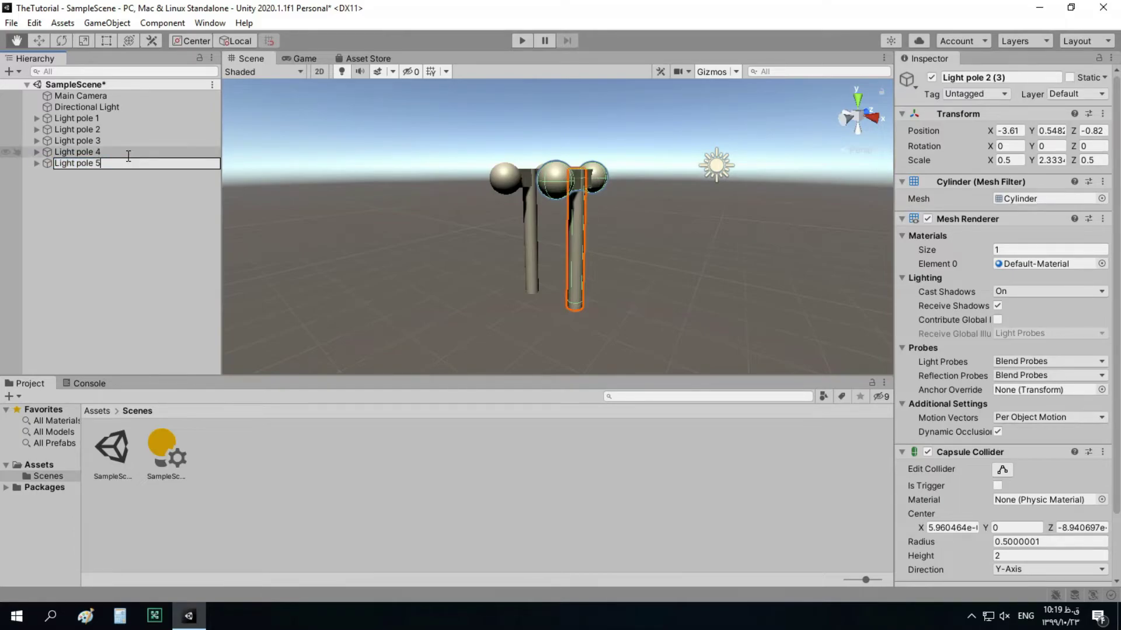
key("Return")
Set the X position of Light pole 1 to -6
left_click(111, 128)
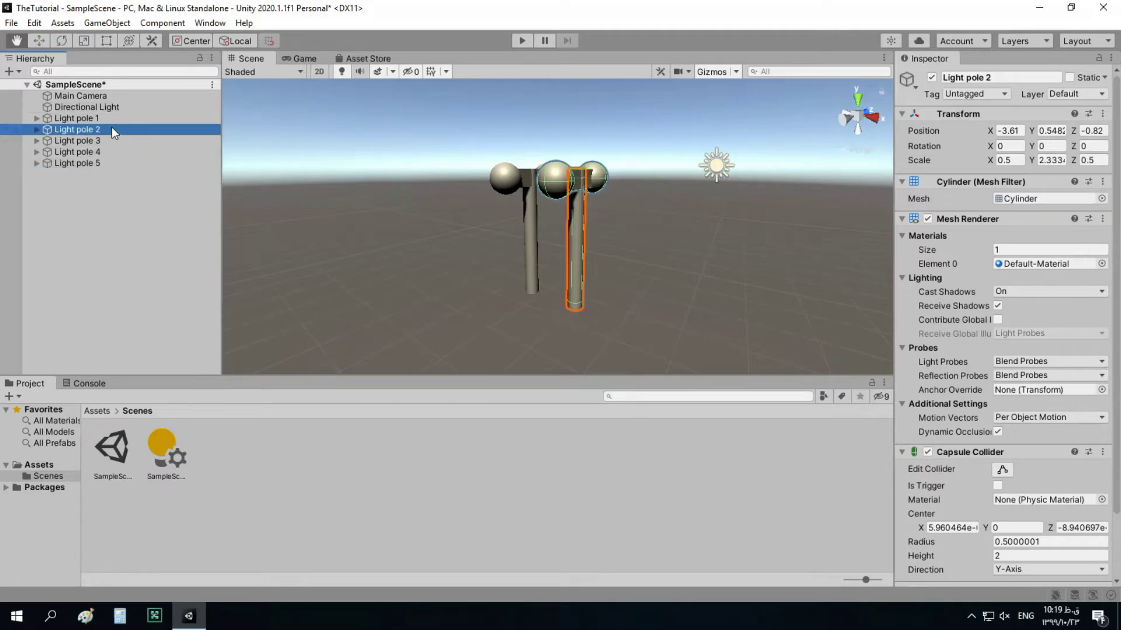
left_click(38, 41)
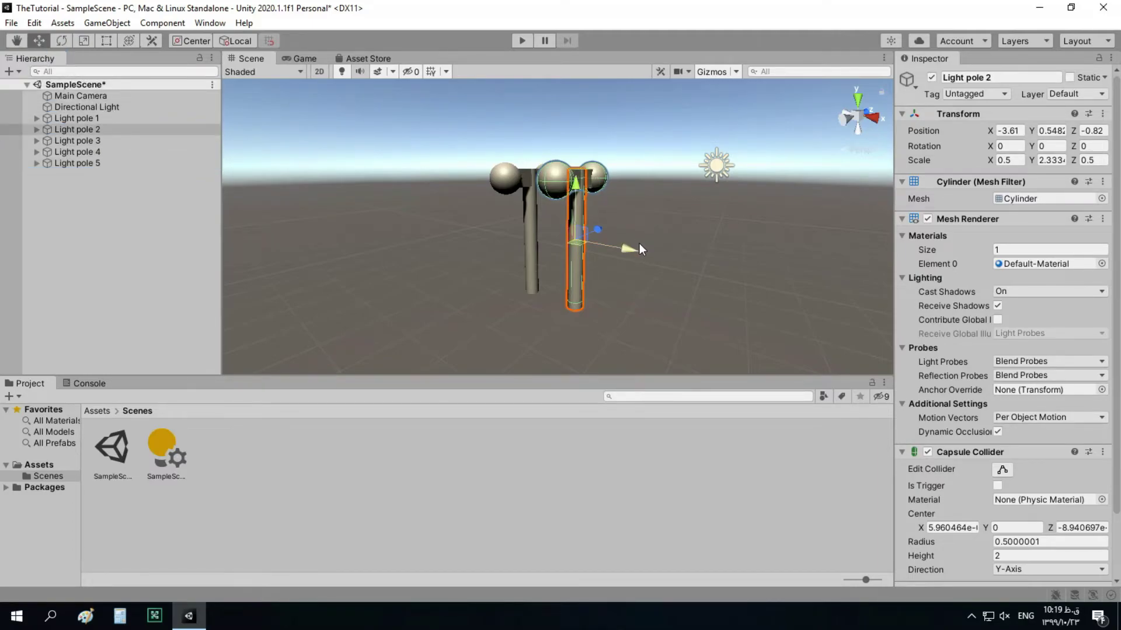
left_click(111, 117)
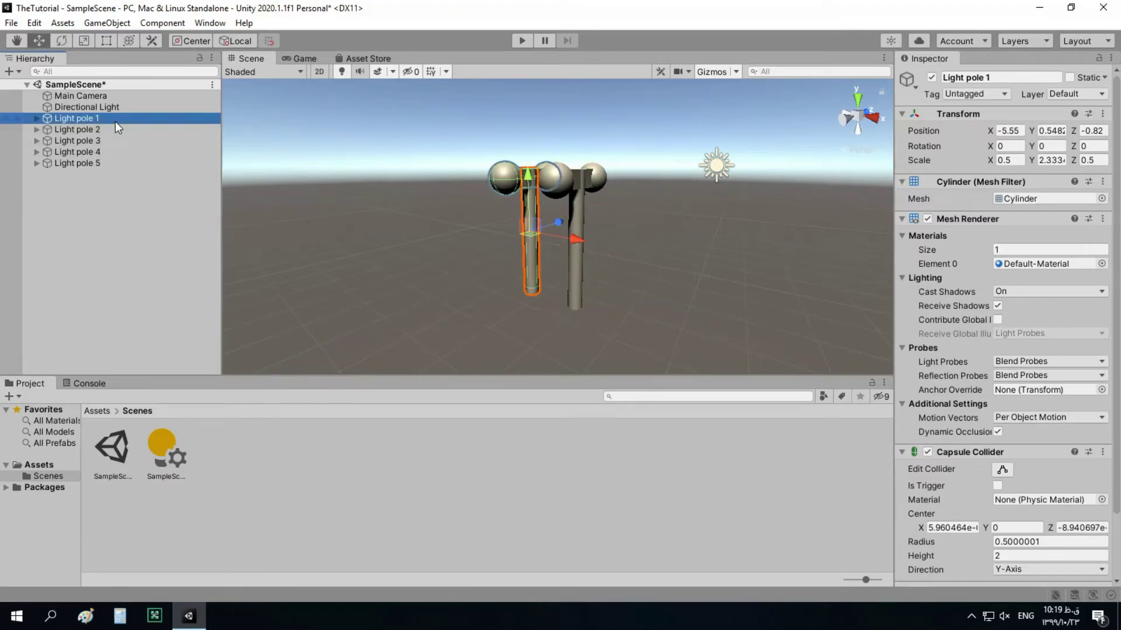
left_click(58, 129)
key("Up")
key("Down")
key("Up")
left_click(1009, 131)
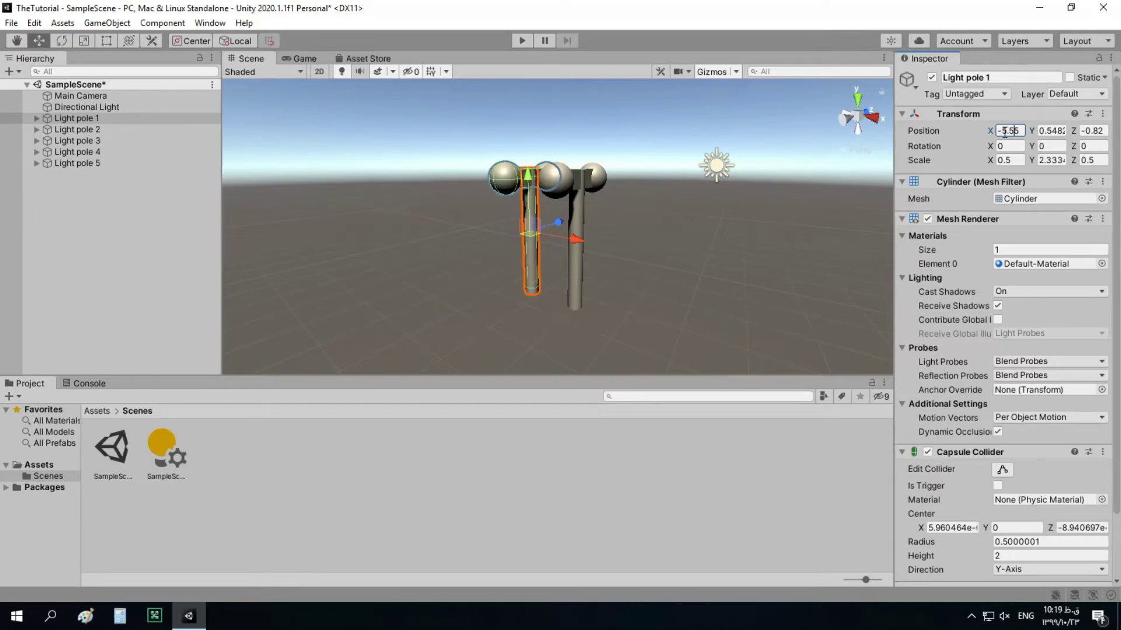
left_click_drag(1003, 133, 1031, 136)
type("6")
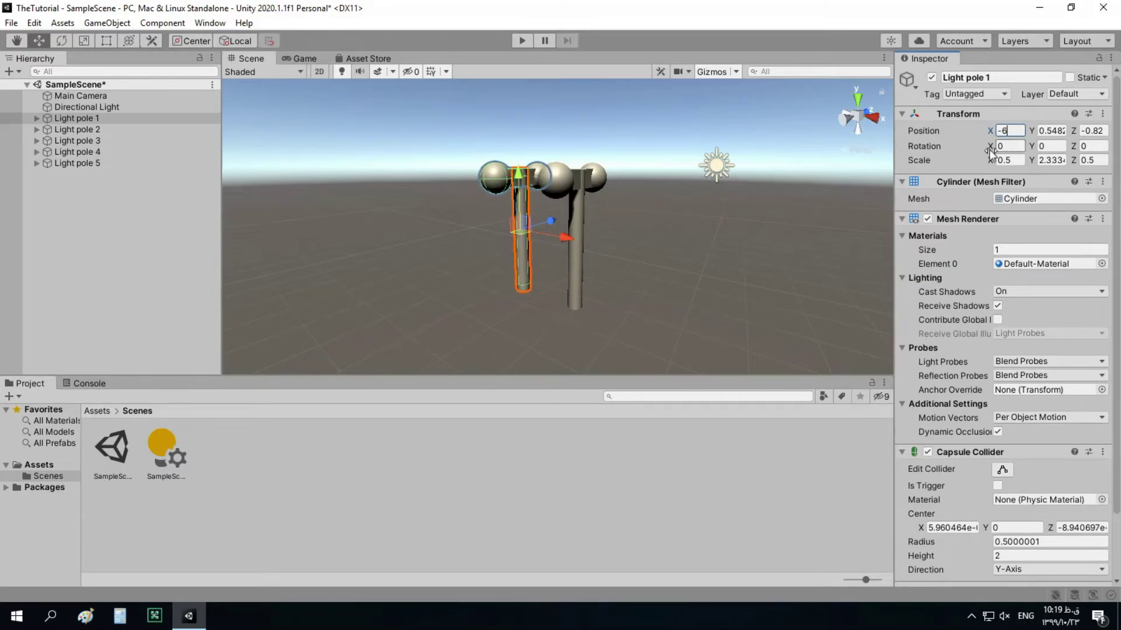
Set the X position of Light pole 2 to -4 and of Light pole 3 to -2
left_click(121, 129)
left_click(1009, 132)
left_click_drag(1010, 133, 1031, 133)
type("4")
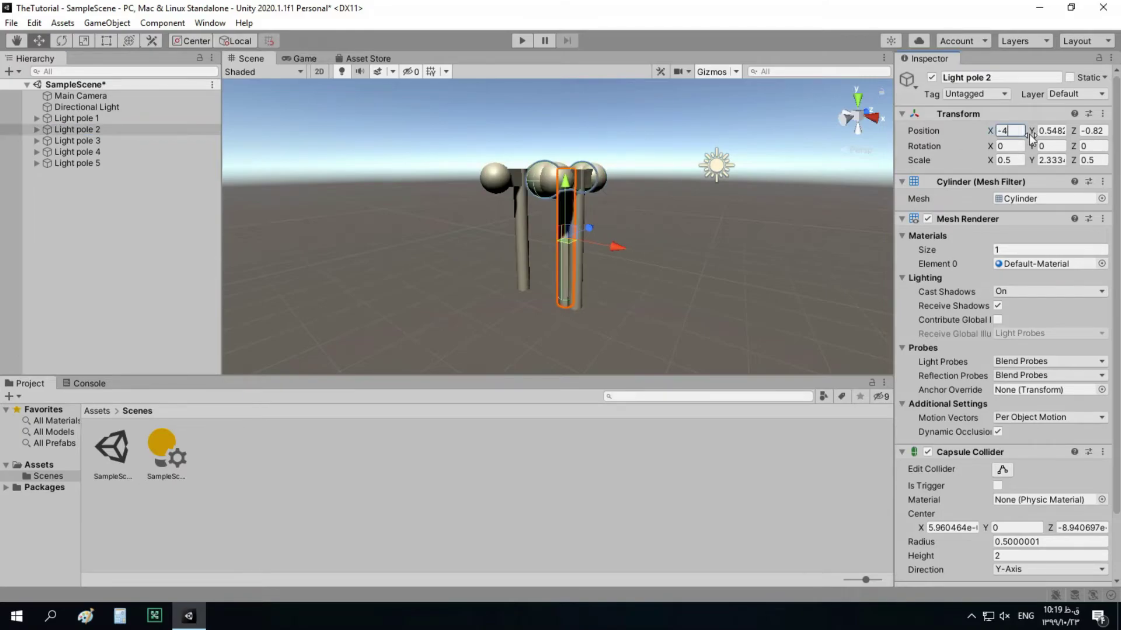
left_click(131, 142)
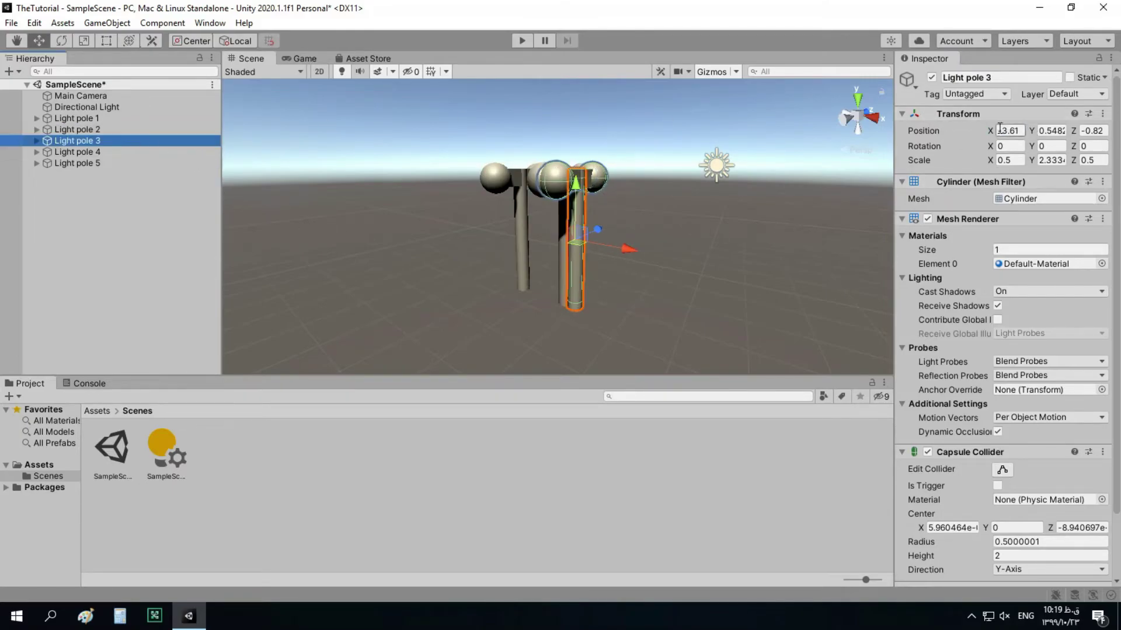
left_click_drag(999, 132, 1027, 132)
type("-2")
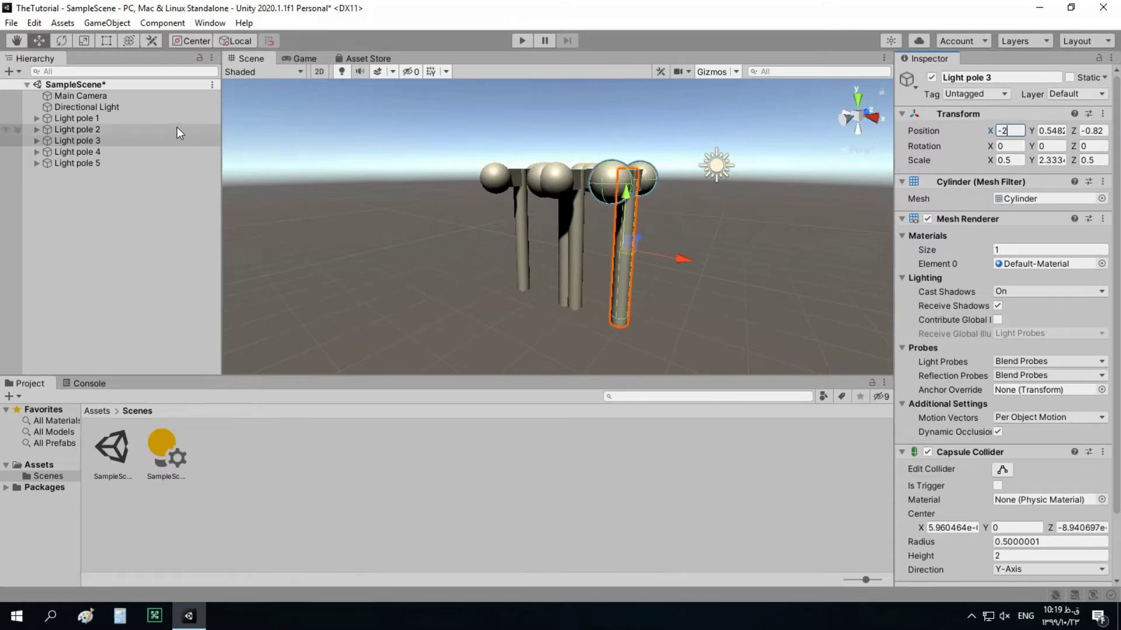
Set the X position of Light pole 4 to 0 and of Light pole 5 to 2, and clear the selection
left_click(139, 150)
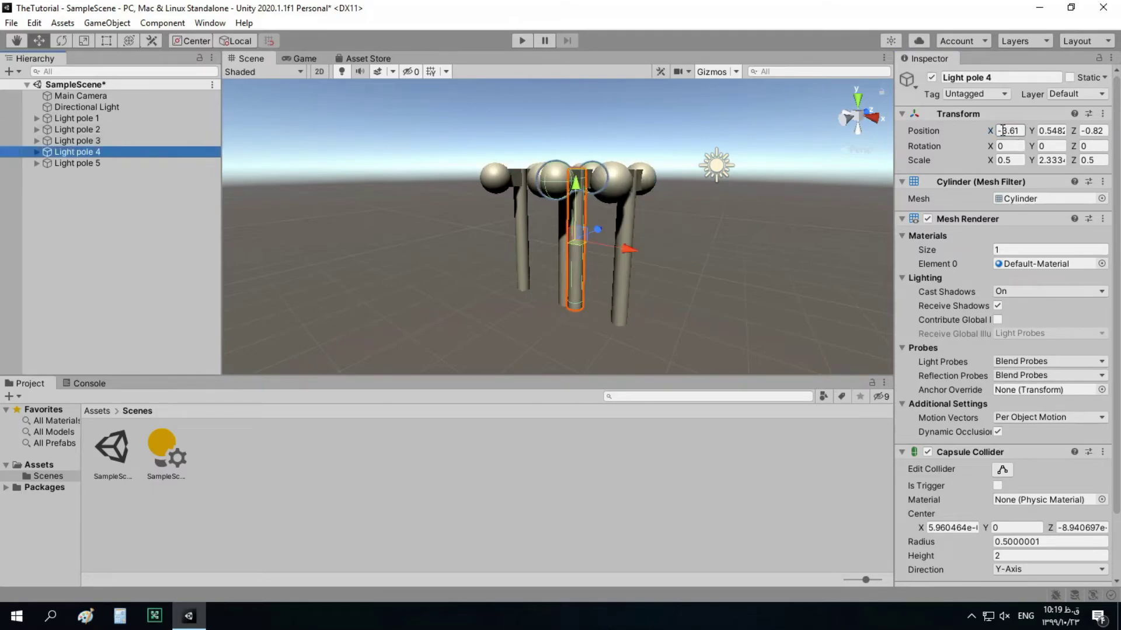
left_click(1001, 130)
type("0")
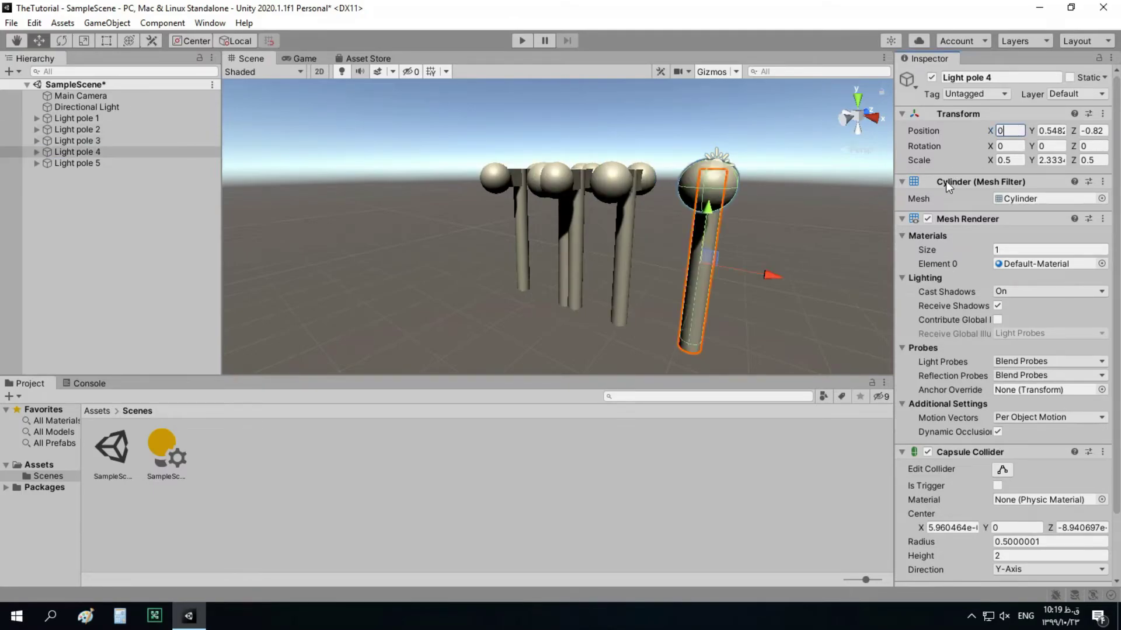
left_click(100, 163)
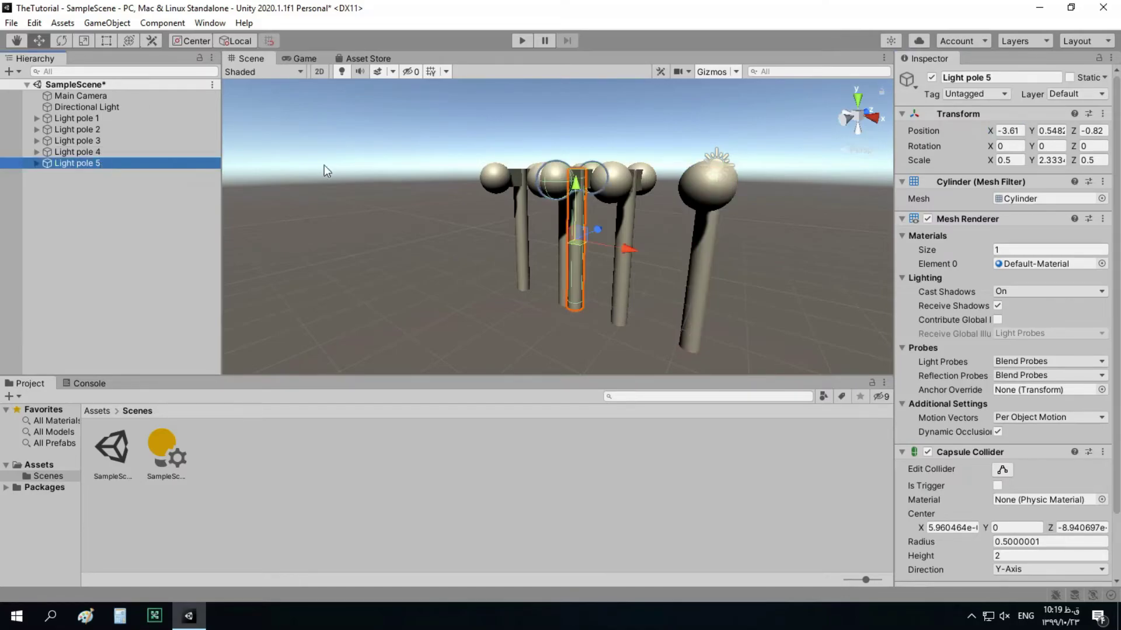
left_click(1018, 133)
type("2")
scroll(396, 202, "down", 3)
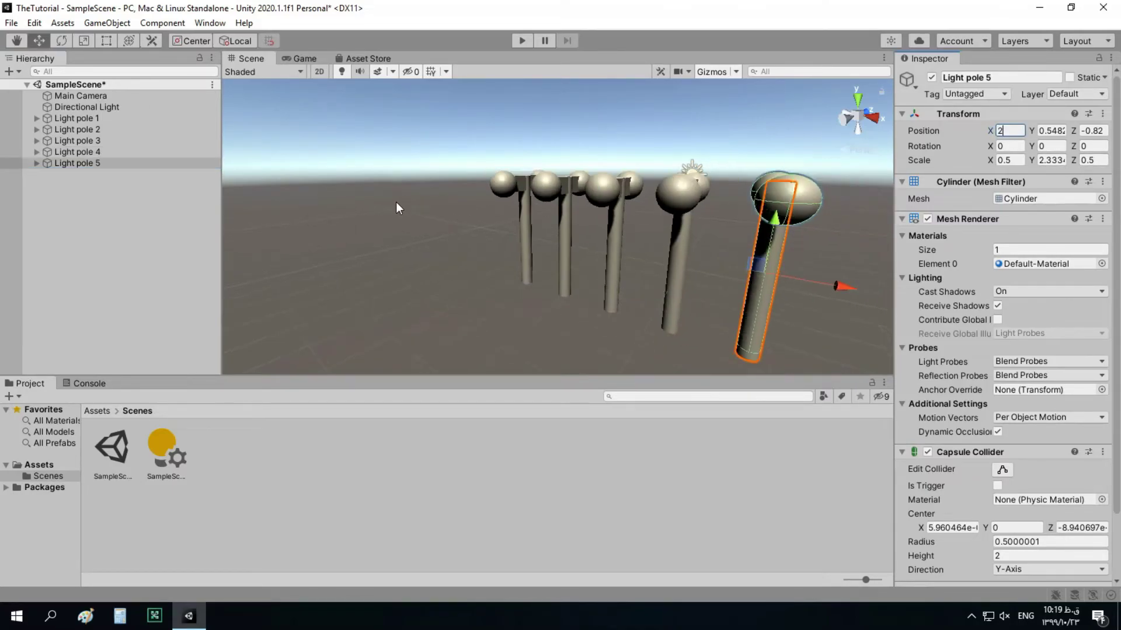
scroll(395, 203, "down", 2)
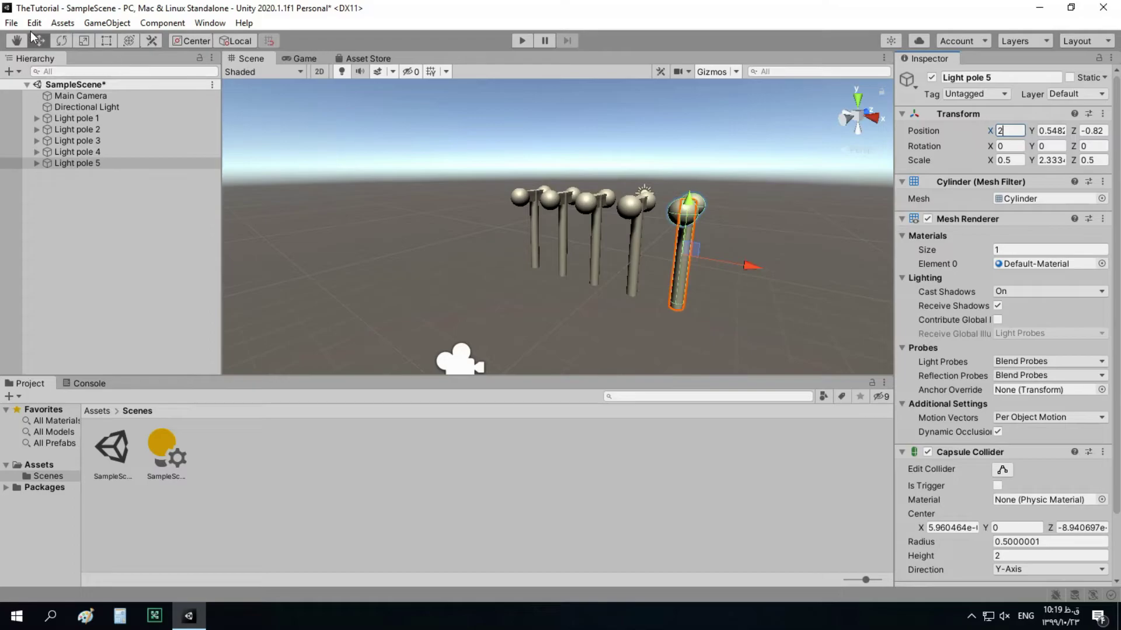
middle_click_drag(385, 191, 500, 213)
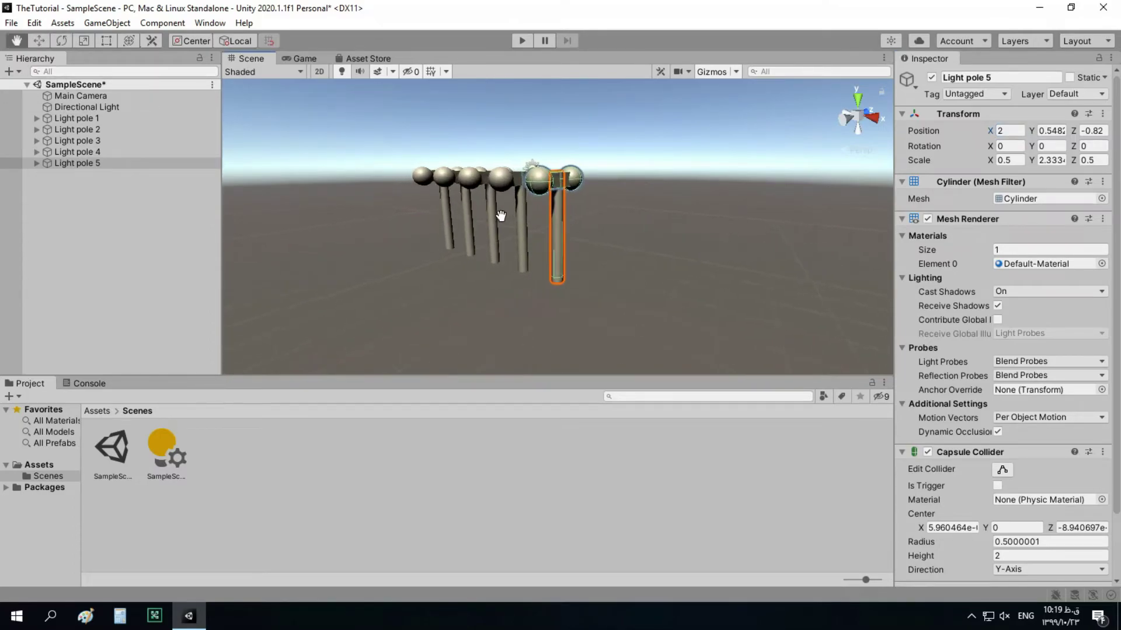
left_click_drag(650, 212, 610, 236, "alt")
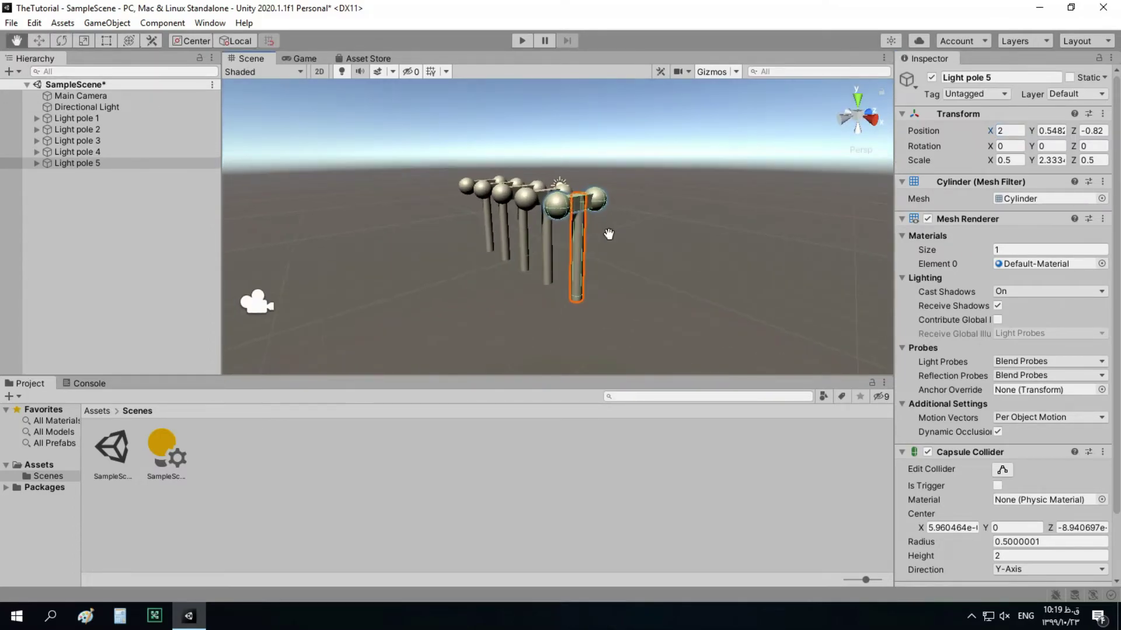
left_click(122, 108)
left_click(124, 217)
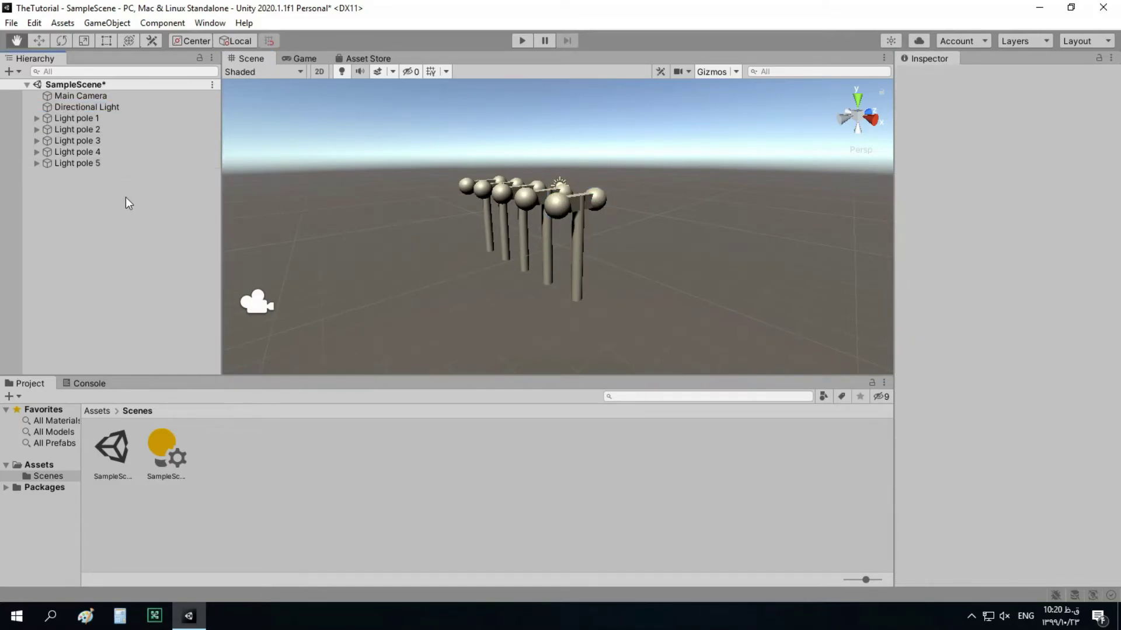
Move Light pole 1 farther from the other poles by setting its X position to -10
left_click(121, 118)
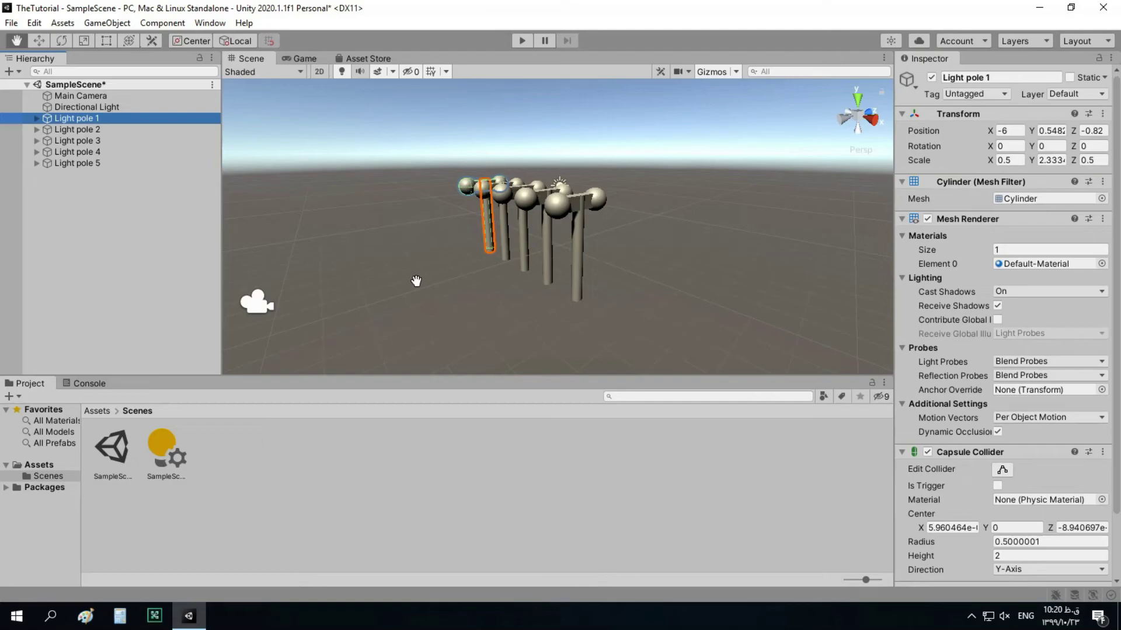
left_click_drag(407, 275, 583, 251, "alt")
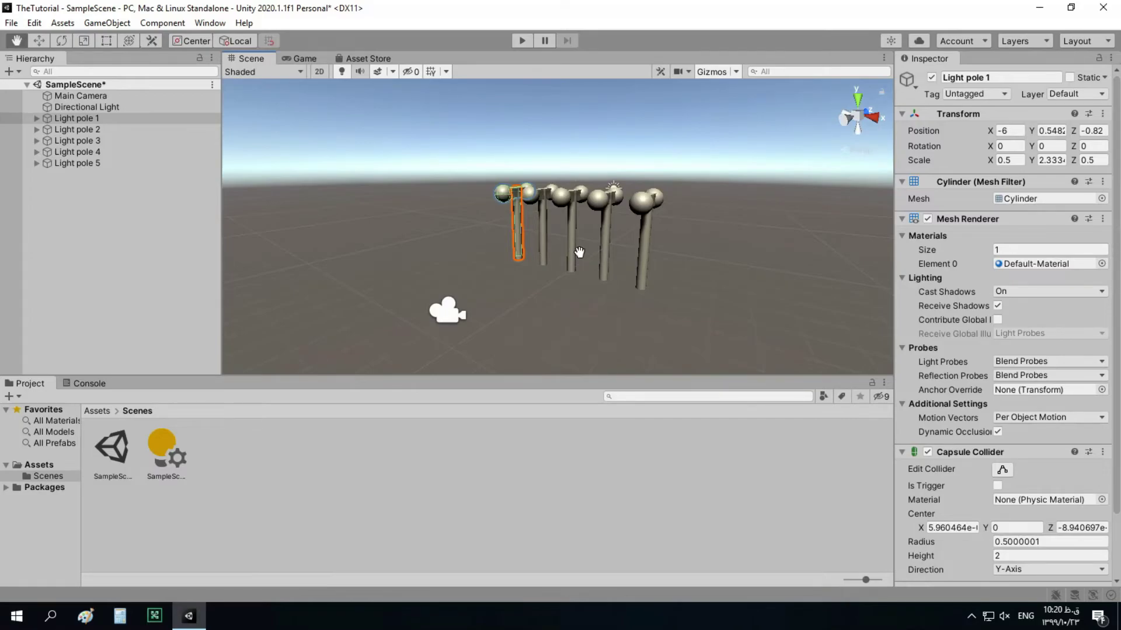
left_click(1019, 134)
type("-9")
left_click(128, 126)
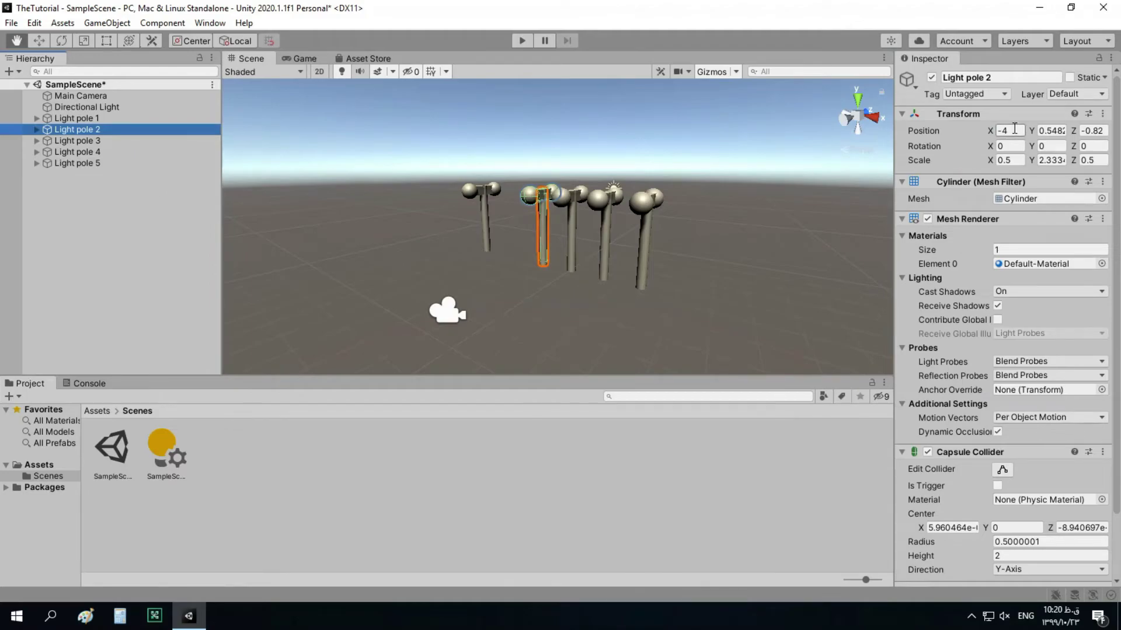
left_click(103, 120)
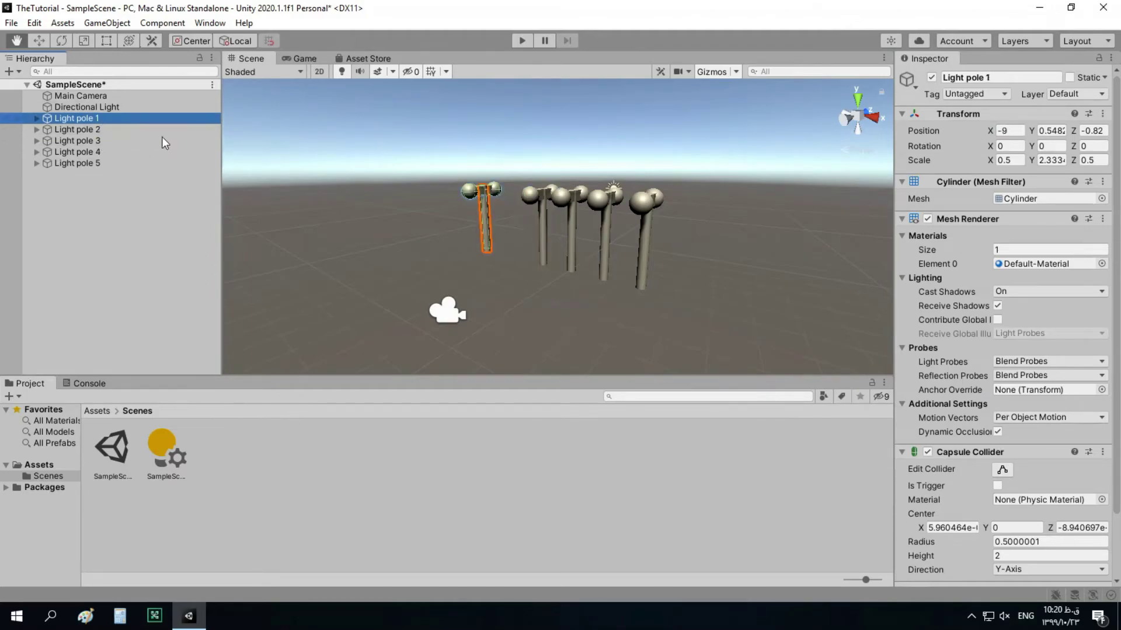
left_click(1004, 131)
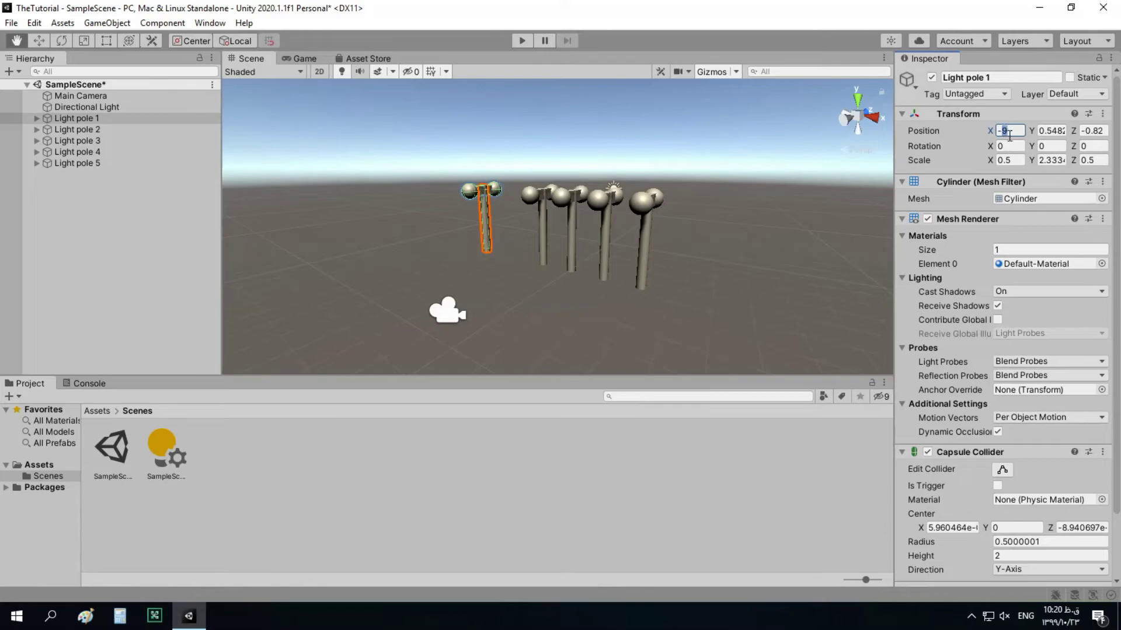
type("-10")
Set the X position of Light pole 2 to -5 and of Light pole 3 to 0
left_click(77, 130)
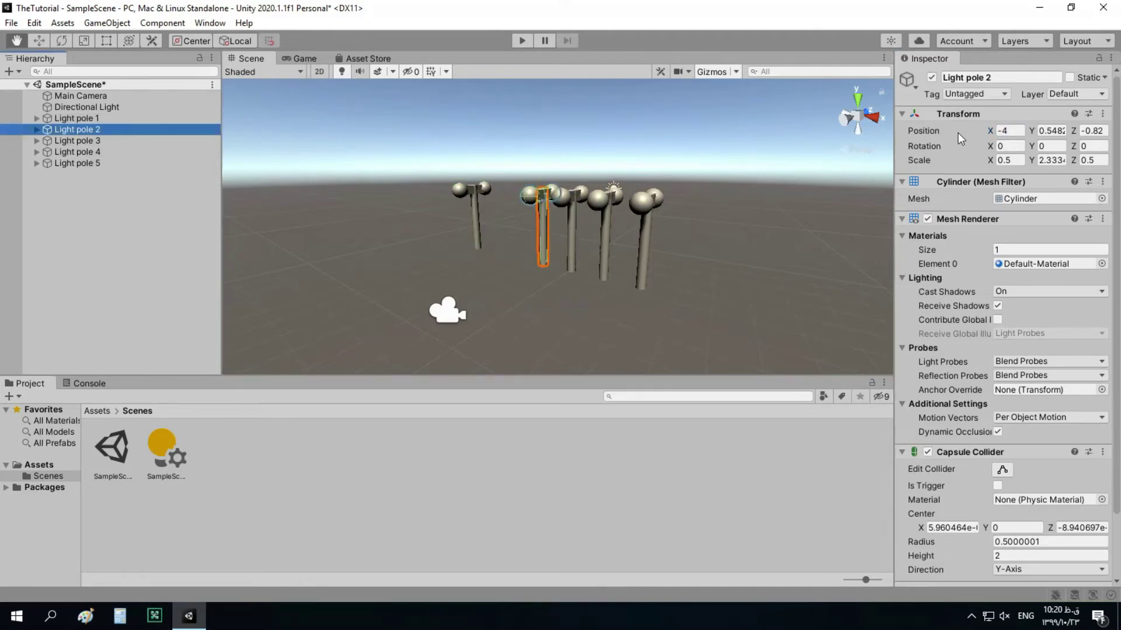
left_click(1016, 129)
type("-5")
left_click(104, 142)
left_click(103, 152)
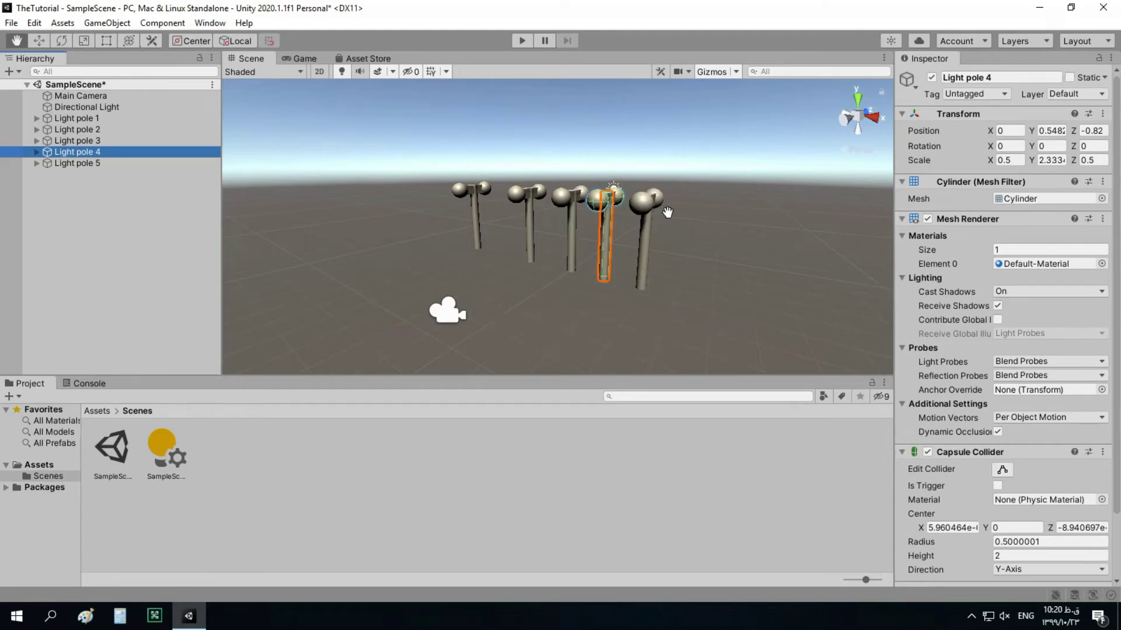
key("Up")
left_click(1005, 130)
type("0")
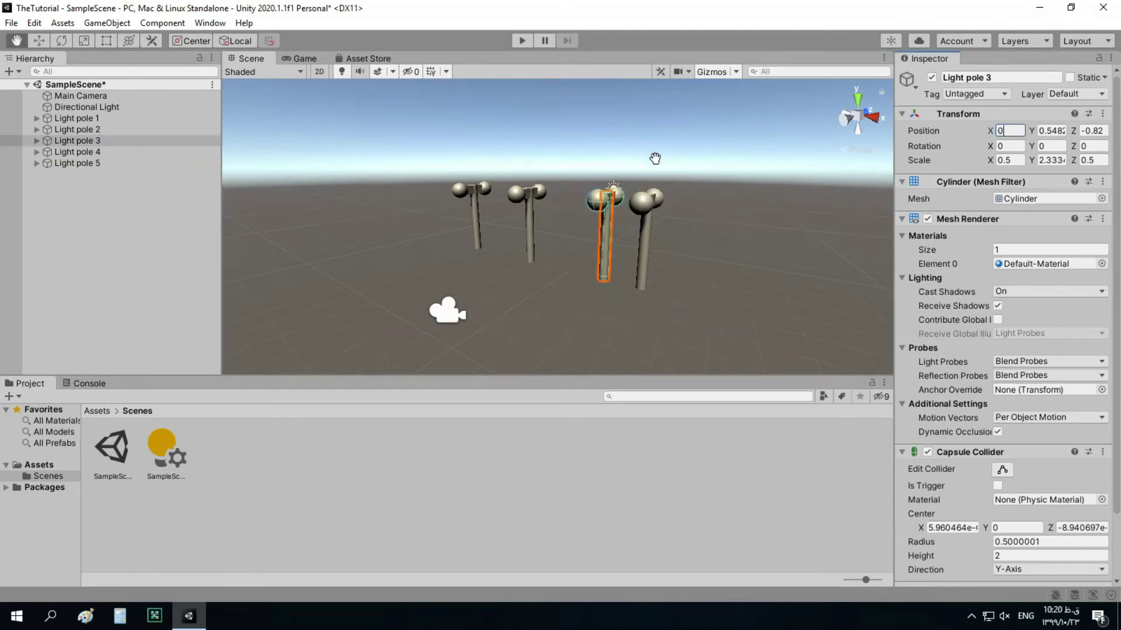
Set the X position of Light pole 5 to 10 and place Light pole 4 midway between it and Light pole 3 along X
left_click(134, 152)
left_click(1018, 131)
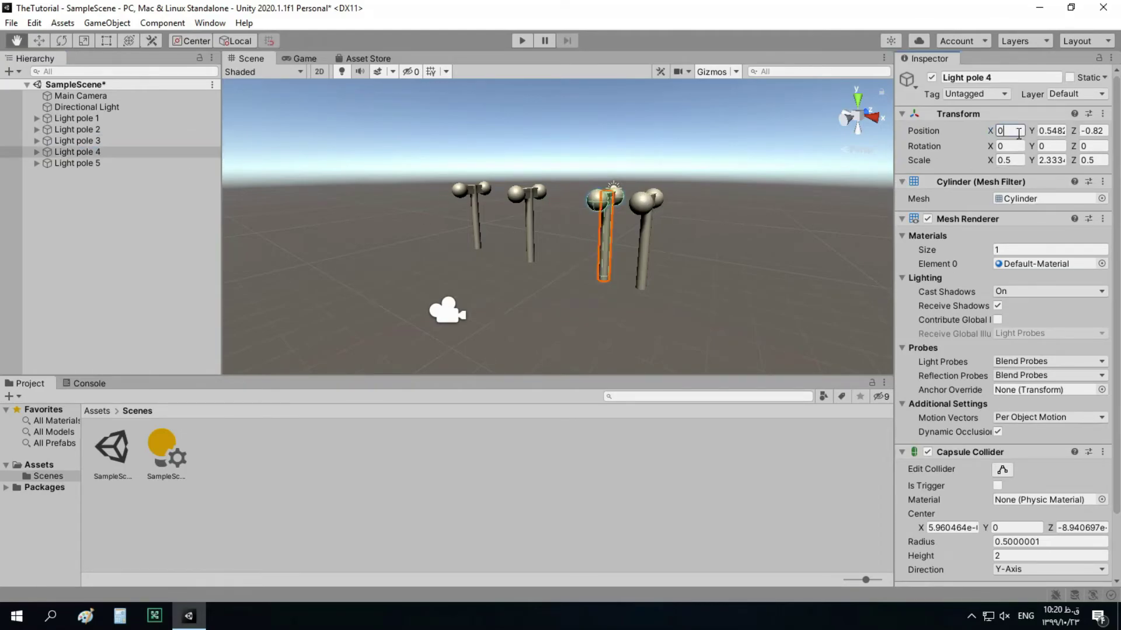
type("4")
left_click(82, 164)
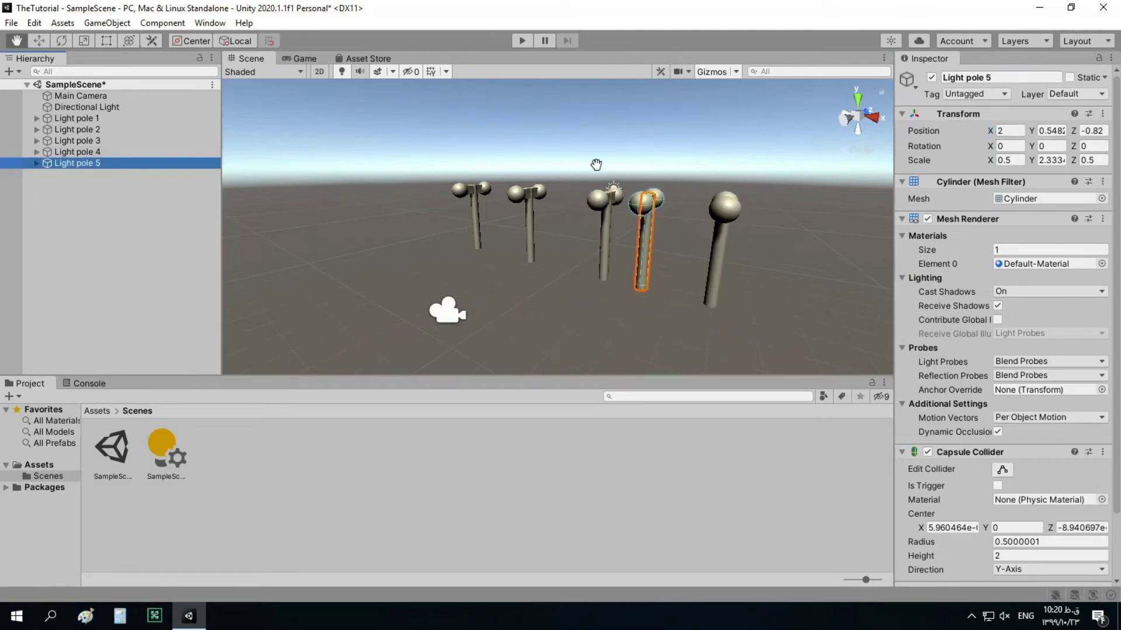
left_click(1007, 131)
type("10")
left_click_drag(552, 265, 586, 240)
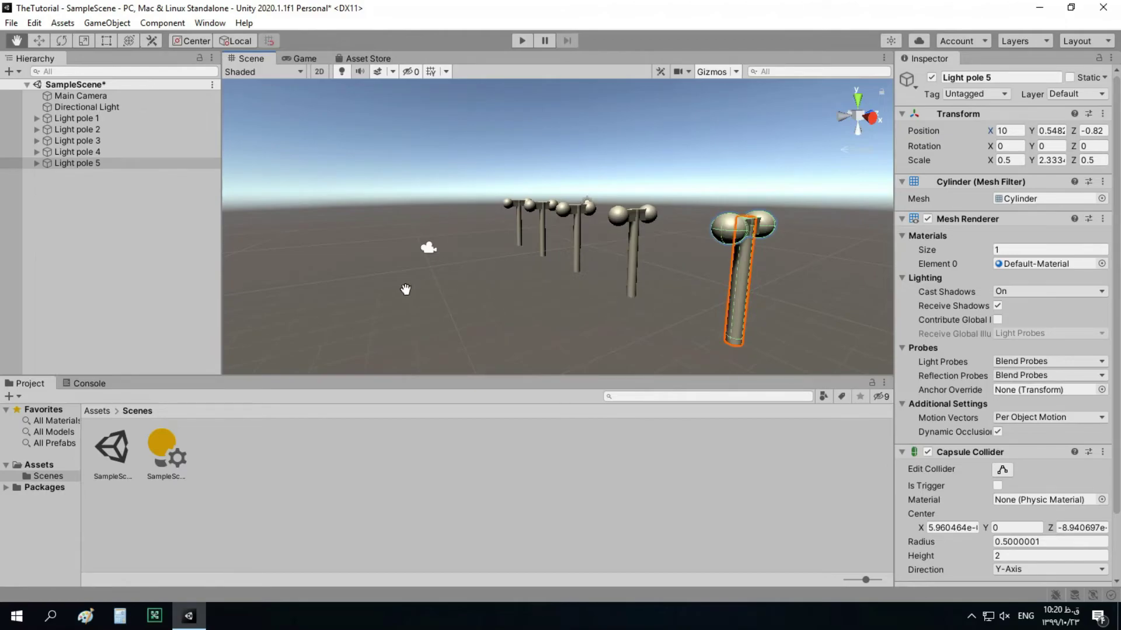
left_click(109, 118)
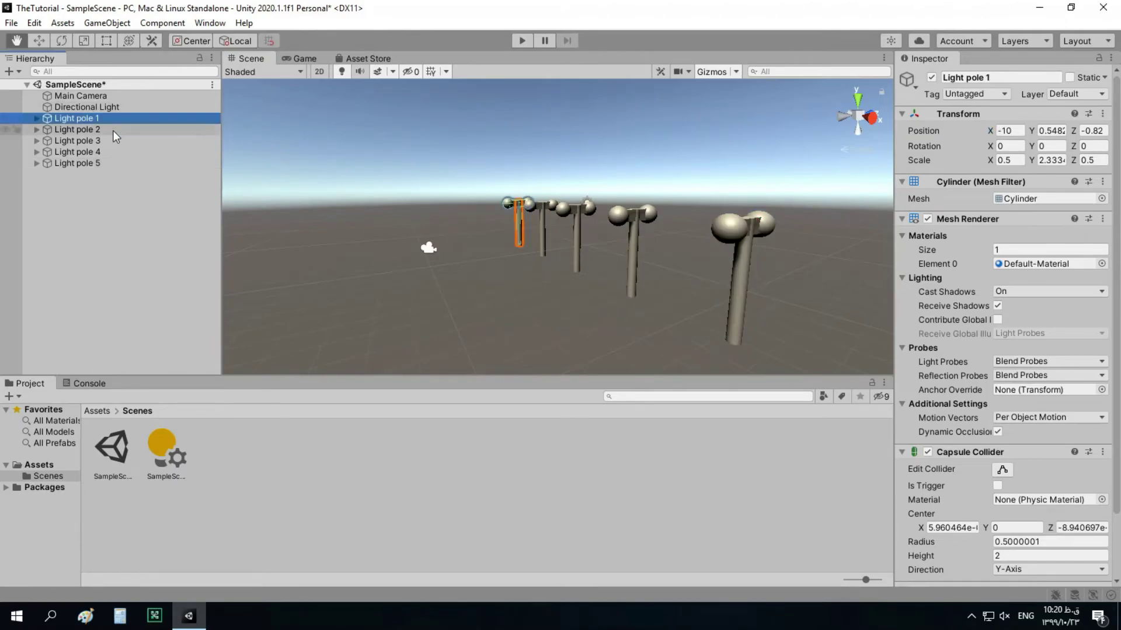
key("shift+Down")
left_click(146, 195)
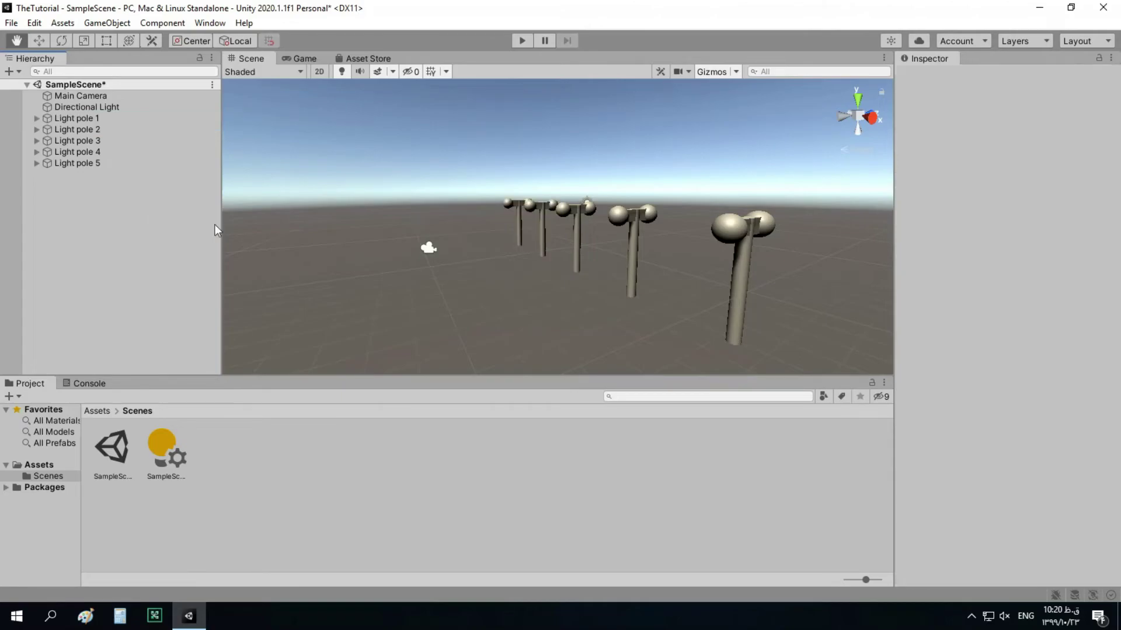
mouse_move(719, 311)
left_mouse_down()
mouse_move(666, 303)
mouse_move(664, 285)
mouse_move(708, 292)
left_mouse_up()
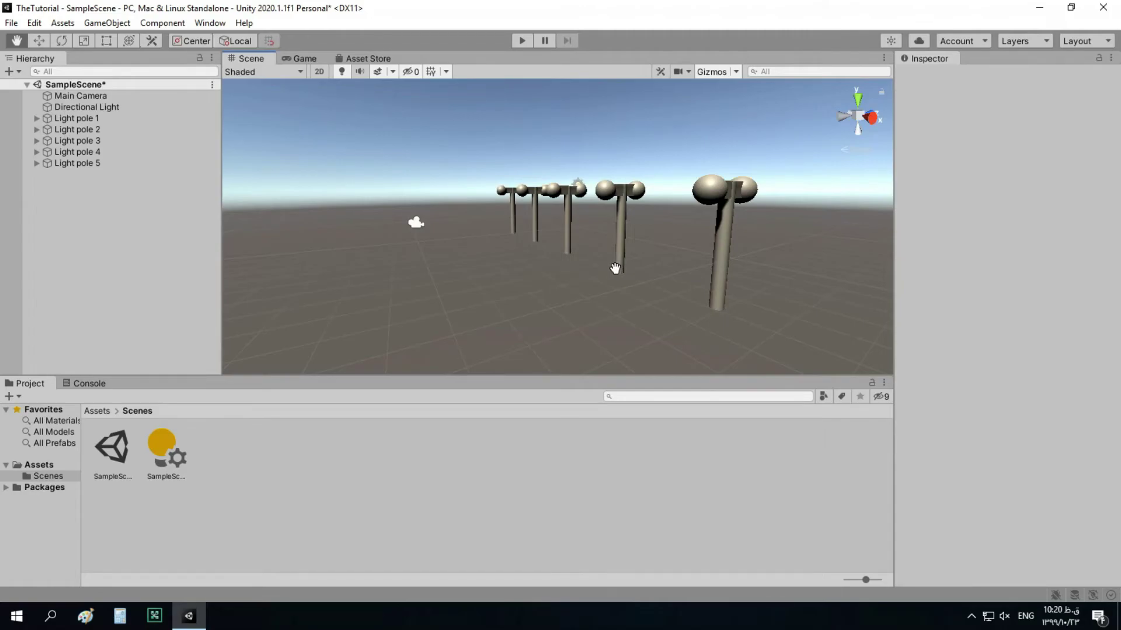
left_click(133, 121)
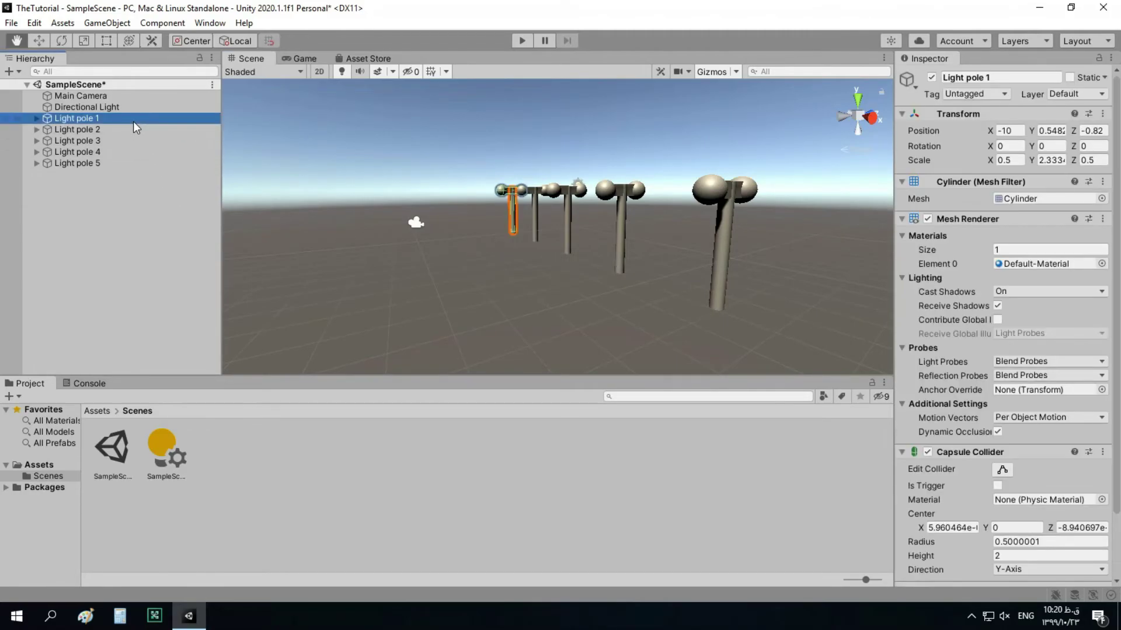
left_click(131, 128, "ctrl")
left_click(129, 137, "ctrl")
left_click(128, 148, "ctrl")
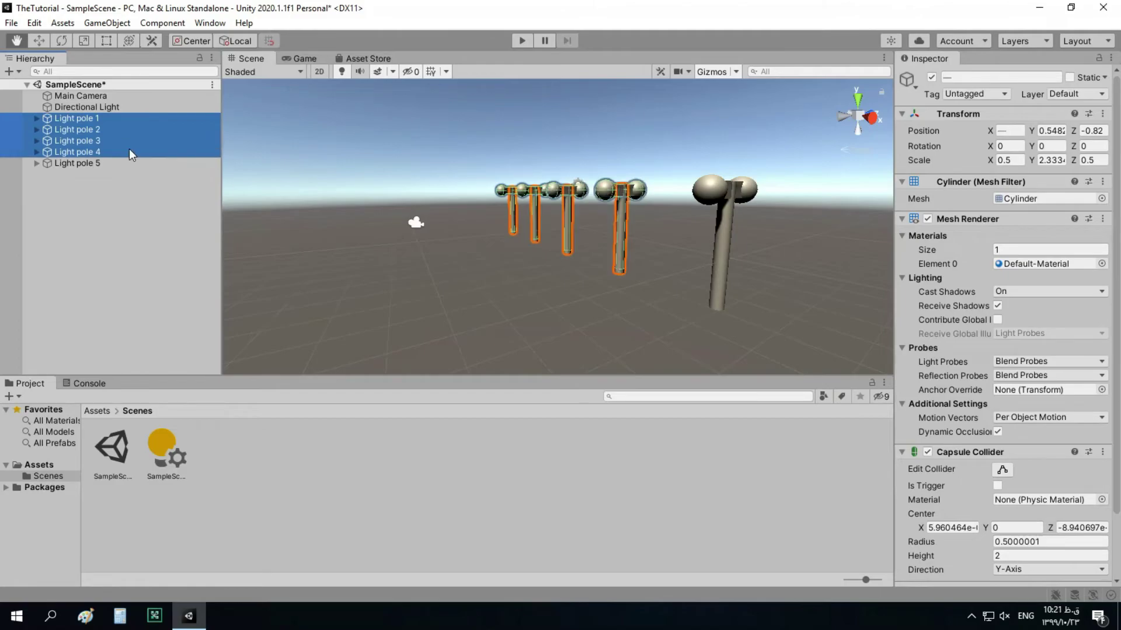
left_click(132, 163, "ctrl")
right_click(130, 156)
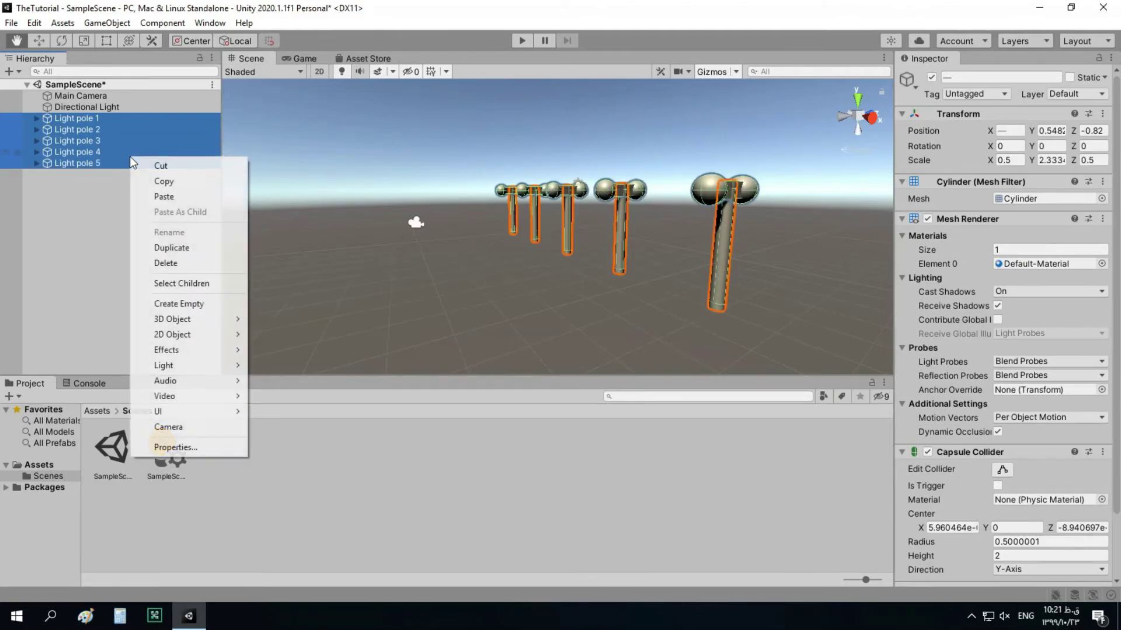
left_click(88, 194)
left_click(92, 193)
Create an empty object at the root of the scene, frame it in the view and activate the Move tool
right_click(100, 184)
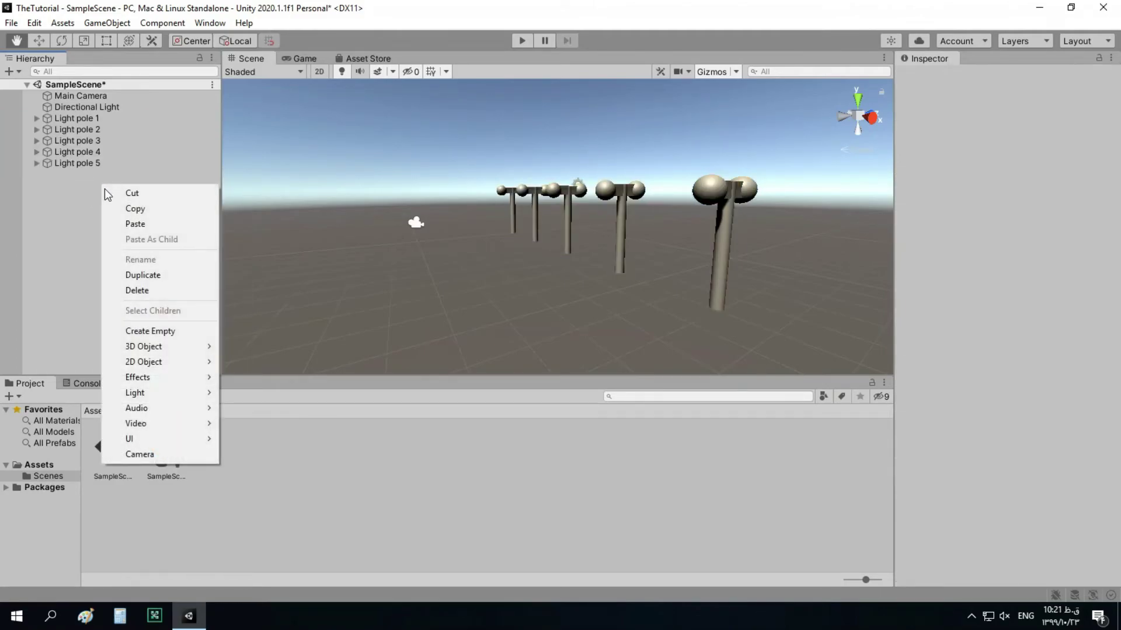
left_click(170, 328)
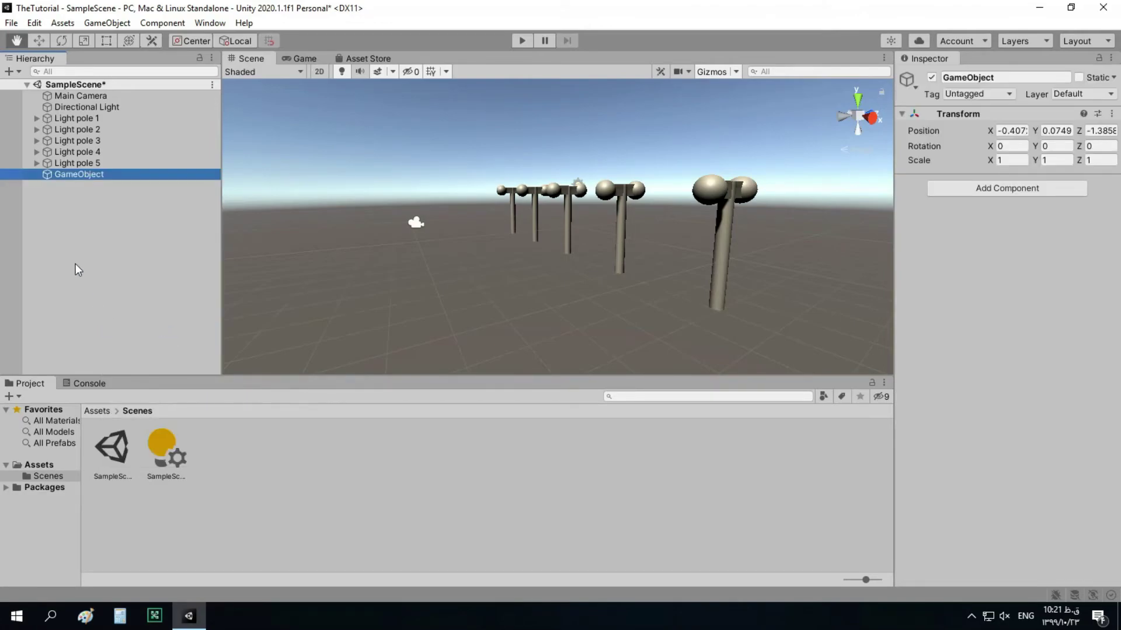
double_click(108, 173)
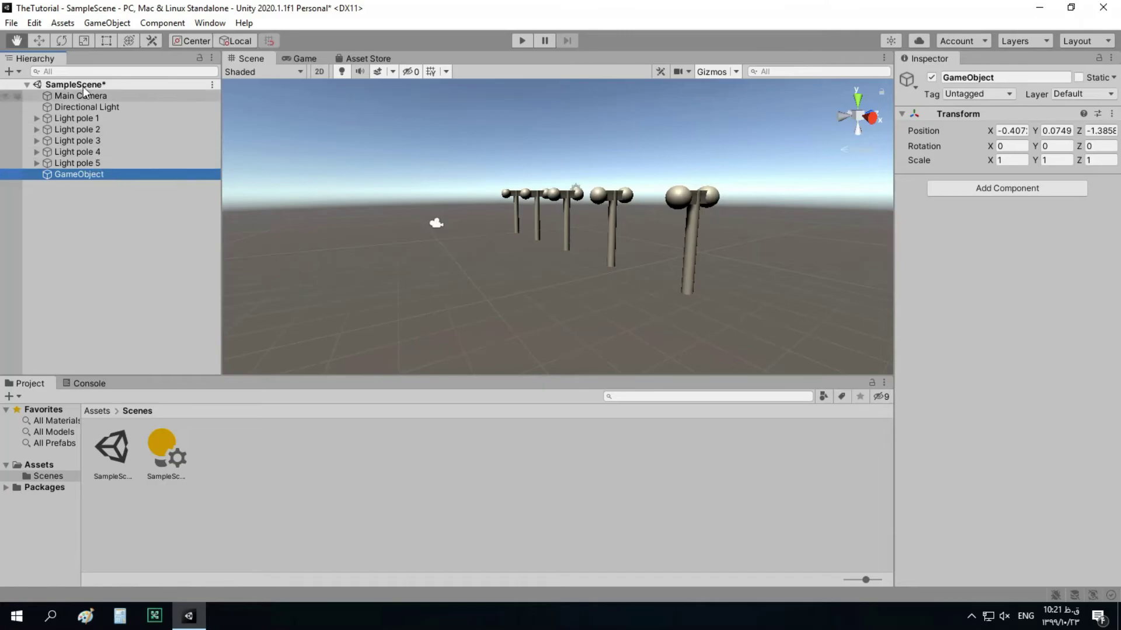
left_click(39, 41)
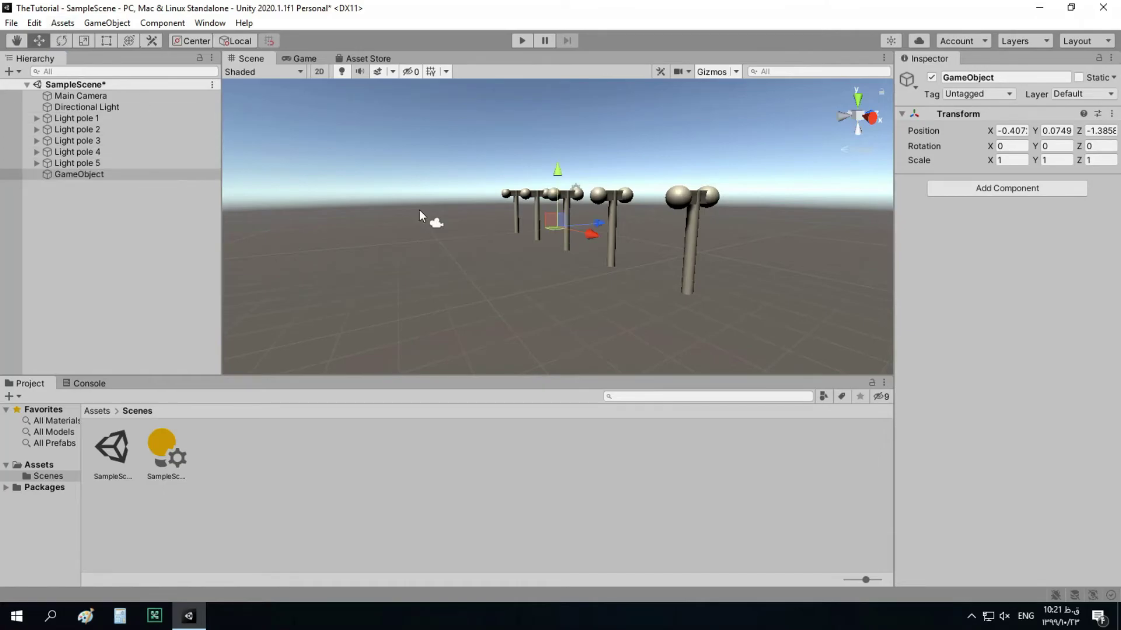
left_click(139, 164)
key("shift+Up")
key("shift+Up")
key("shift+Up")
key("shift+Up")
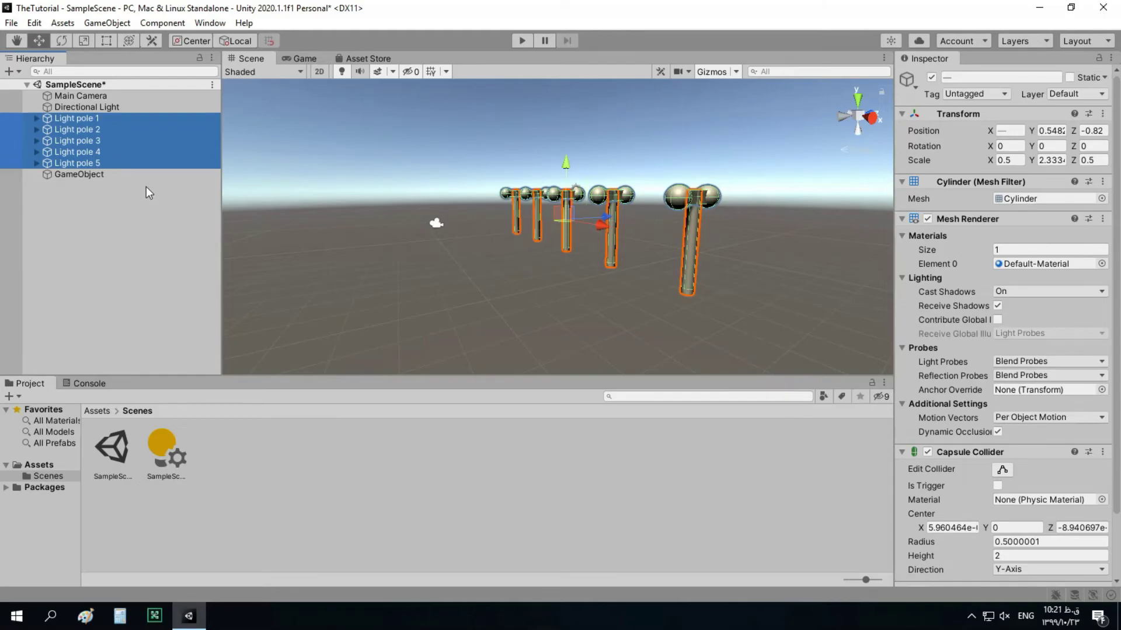
left_click(136, 188)
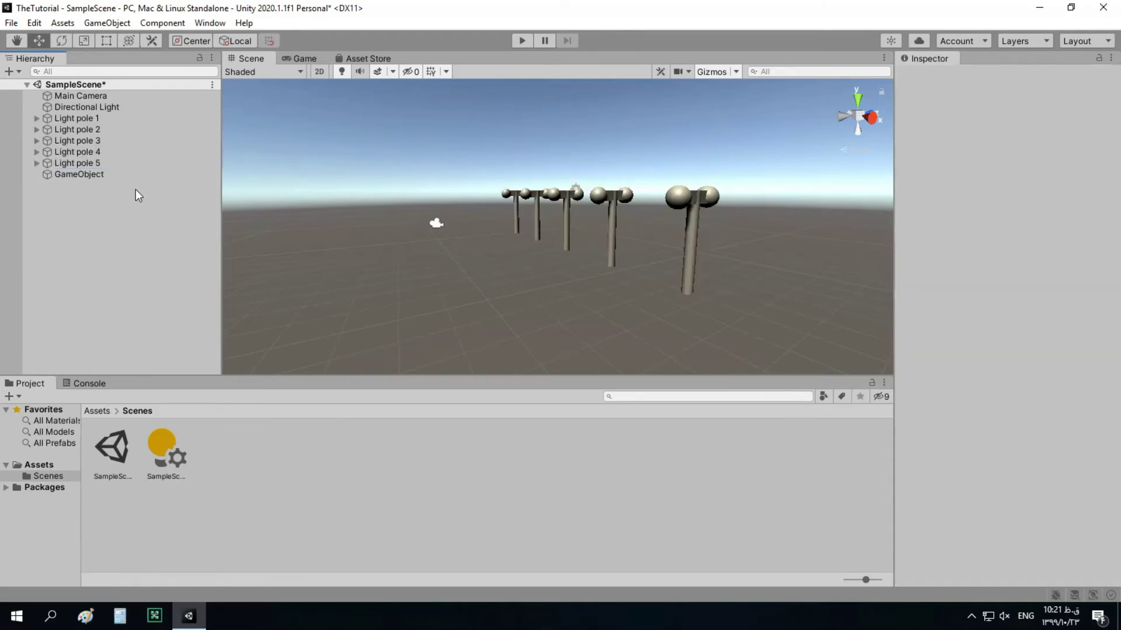
Parent Light pole 1 through Light pole 5 to the empty GameObject and collapse Light pole 5's children
left_click(124, 165)
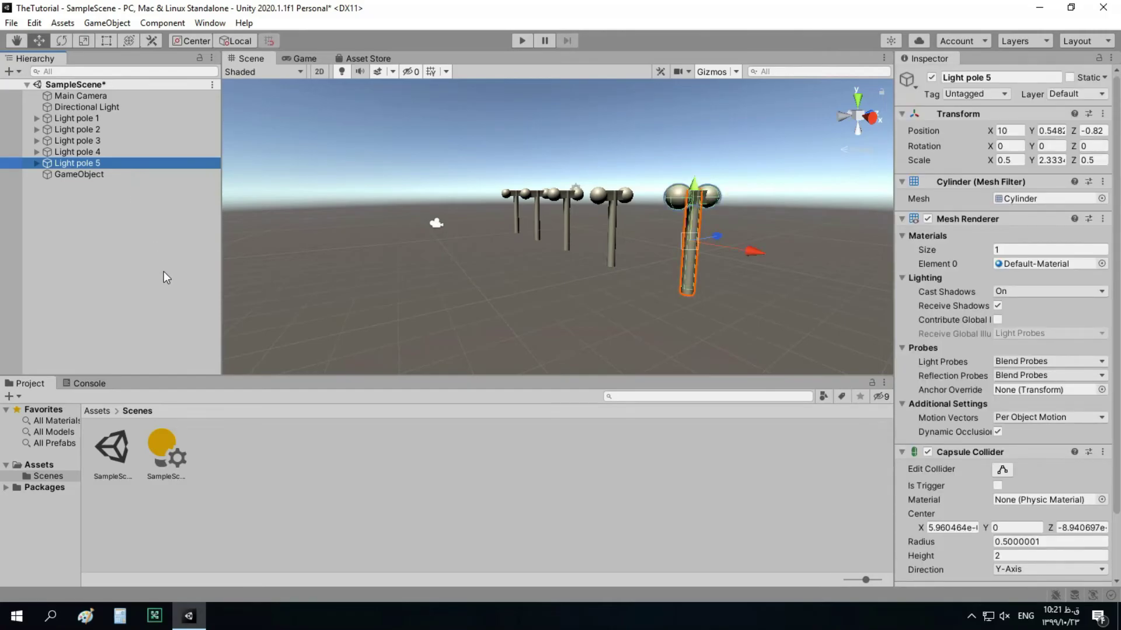
key("shift+Up")
key("shift+Up")
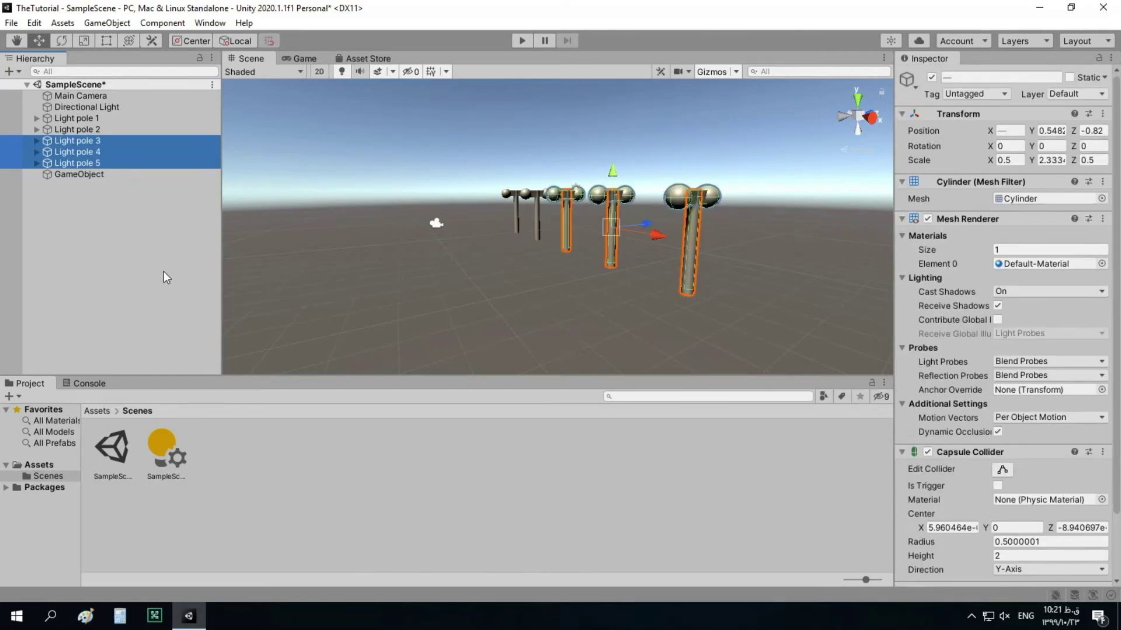
key("shift+Up")
key("shift+Up")
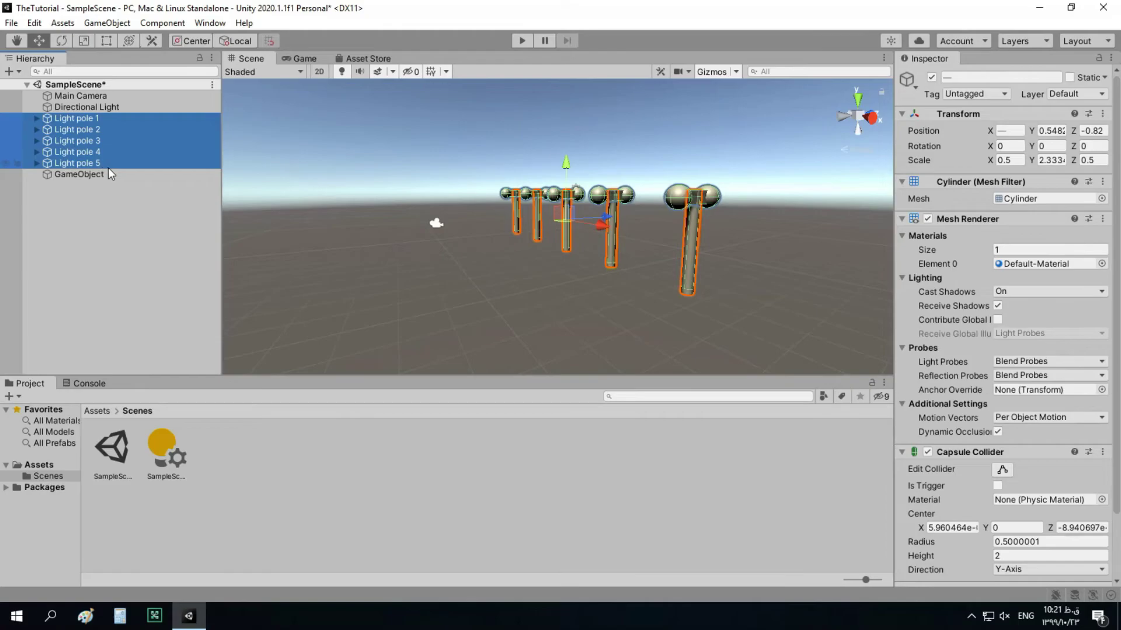
left_click_drag(121, 164, 111, 209)
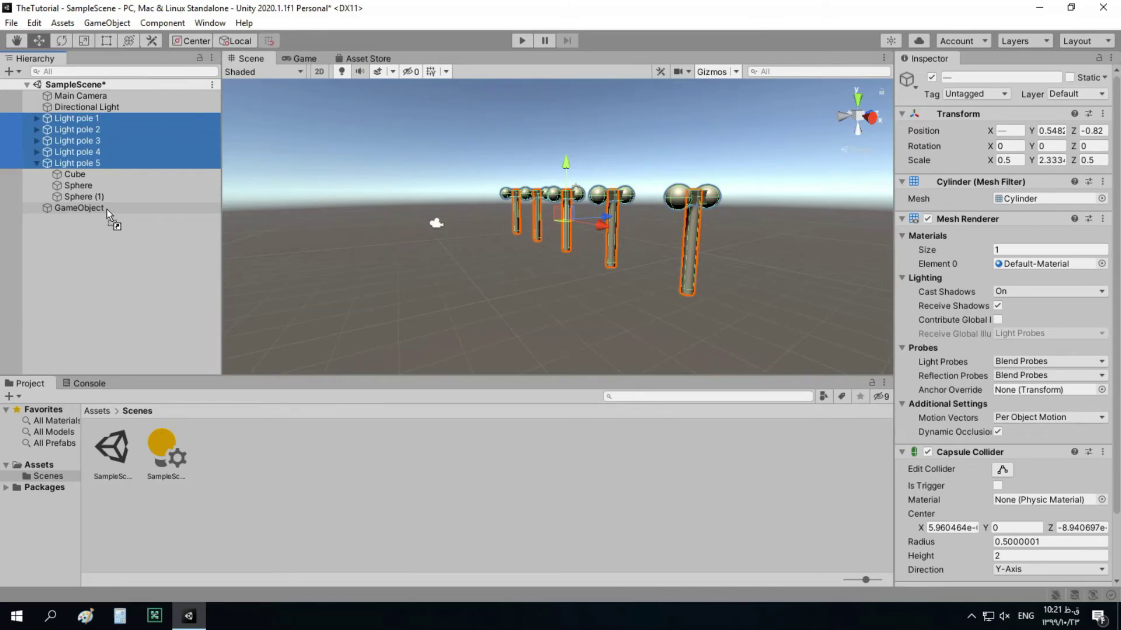
left_click_drag(107, 209, 107, 208)
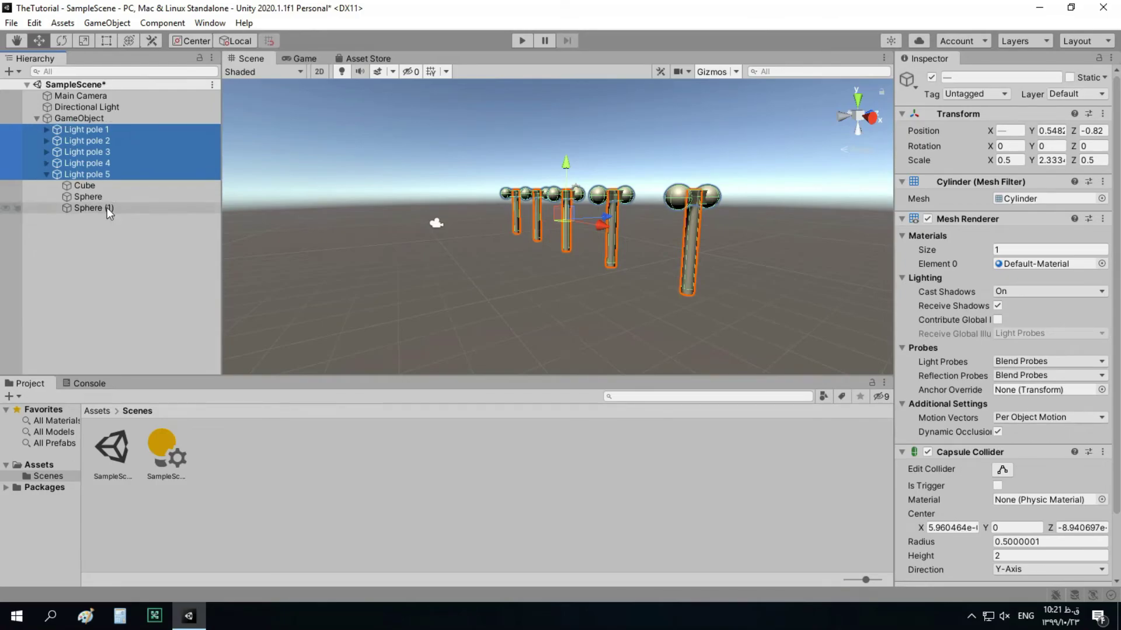
left_click(48, 174)
Rename the parent GameObject to "5 Light poles" and collapse its children
left_click(54, 118)
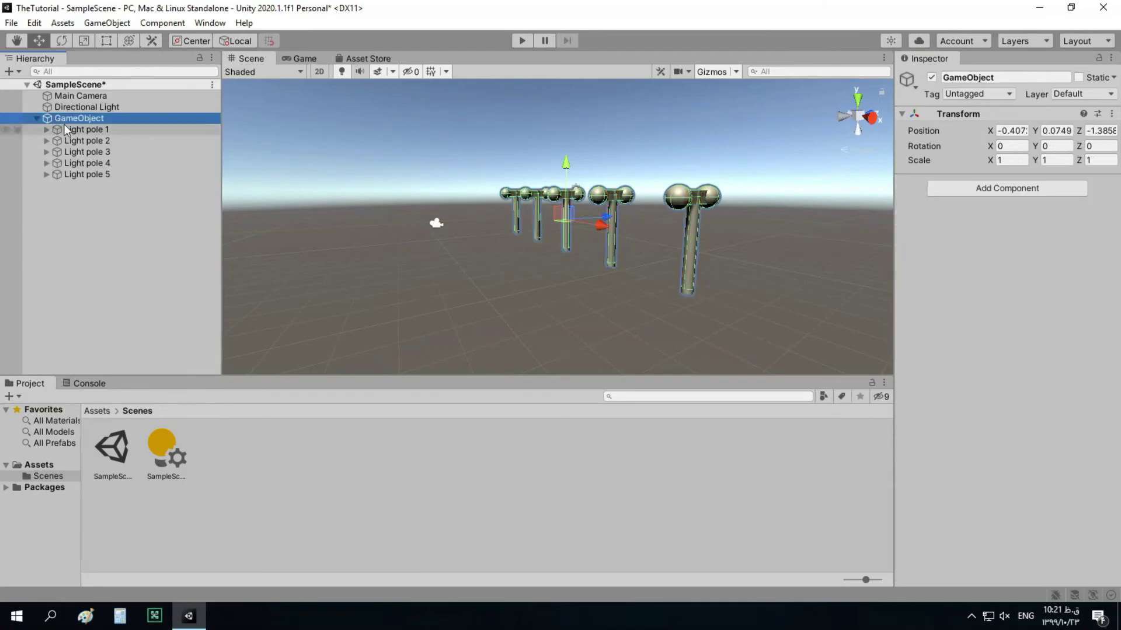
left_click(114, 118)
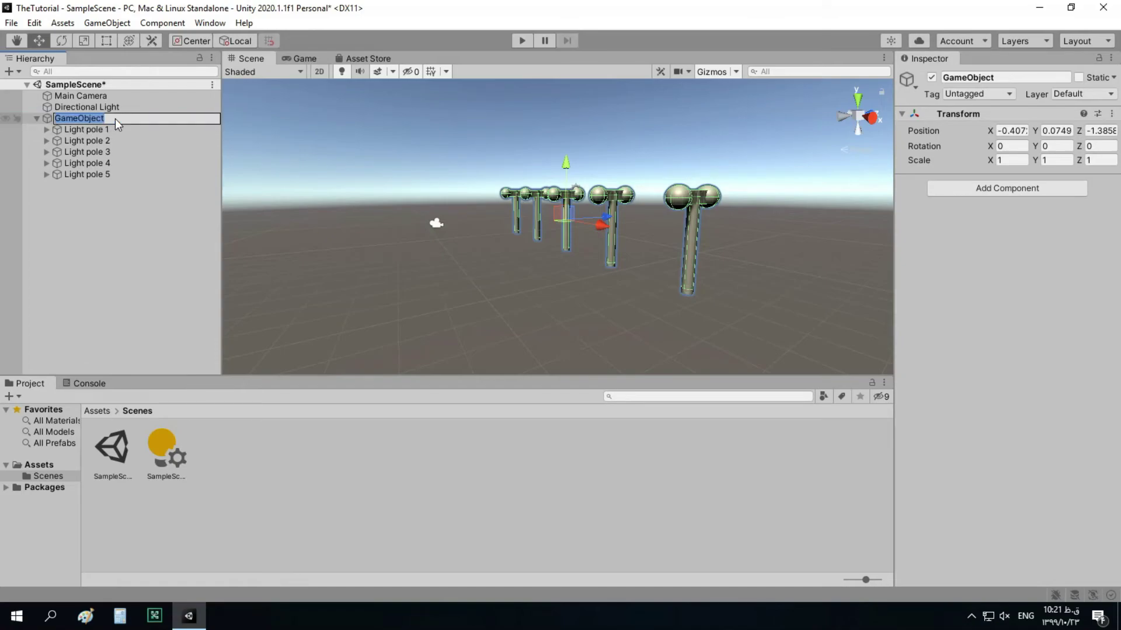
type("5")
type("Light poles")
key("Return")
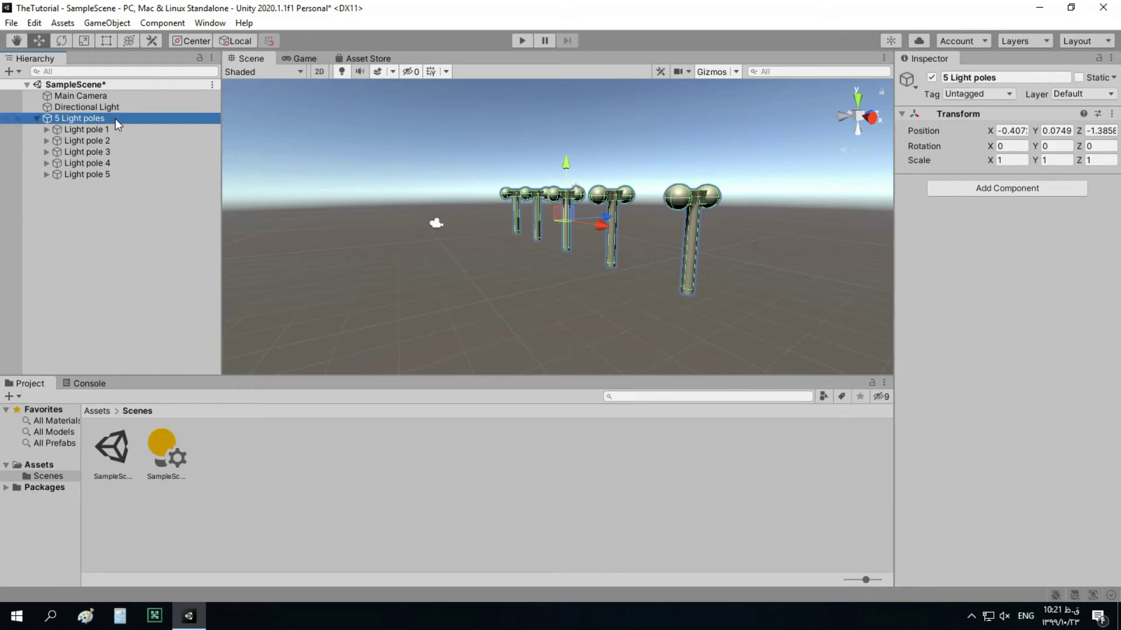
left_click(38, 119)
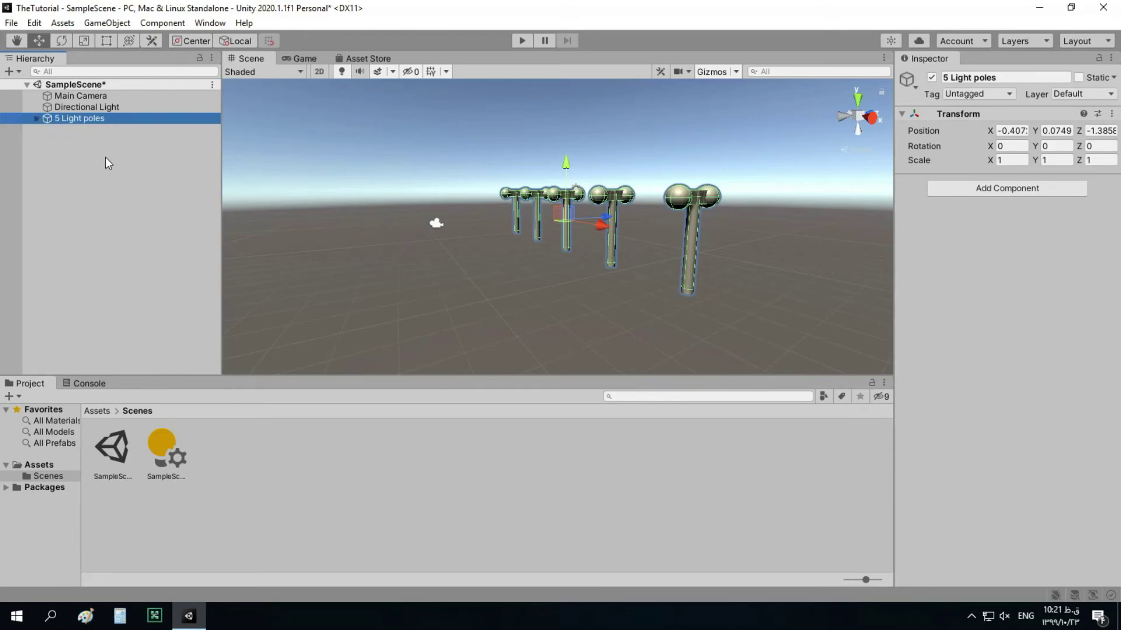
Duplicate the 5 Light poles group and move the copy along negative Z to form a second parallel row
right_click(104, 120)
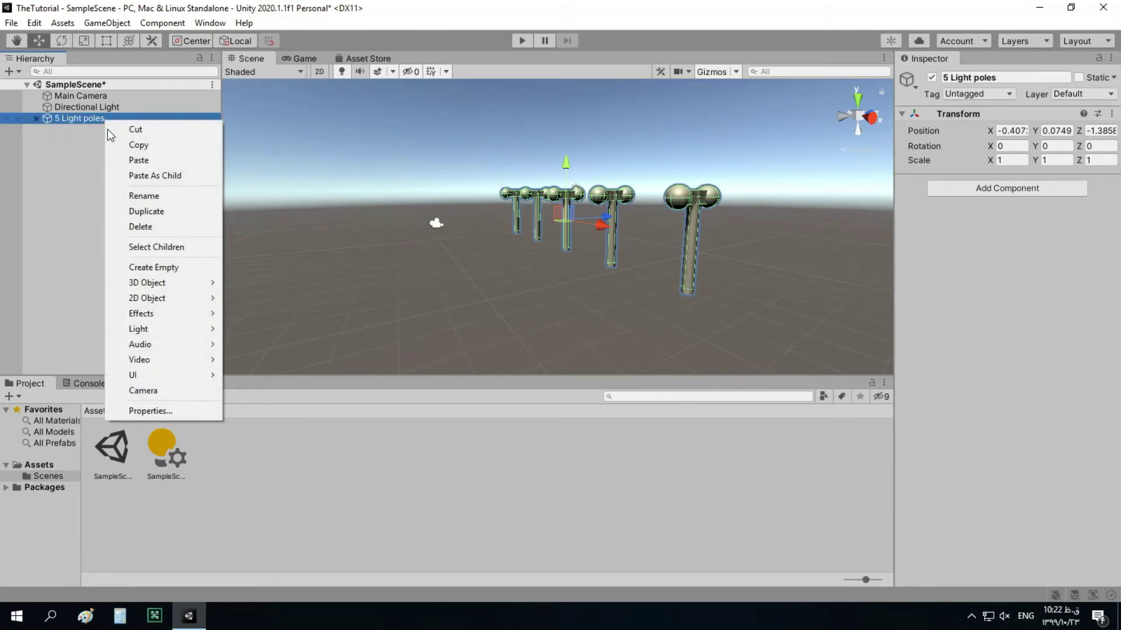
left_click(147, 212)
left_click_drag(618, 222, 528, 250)
left_click(16, 41)
left_click(144, 169)
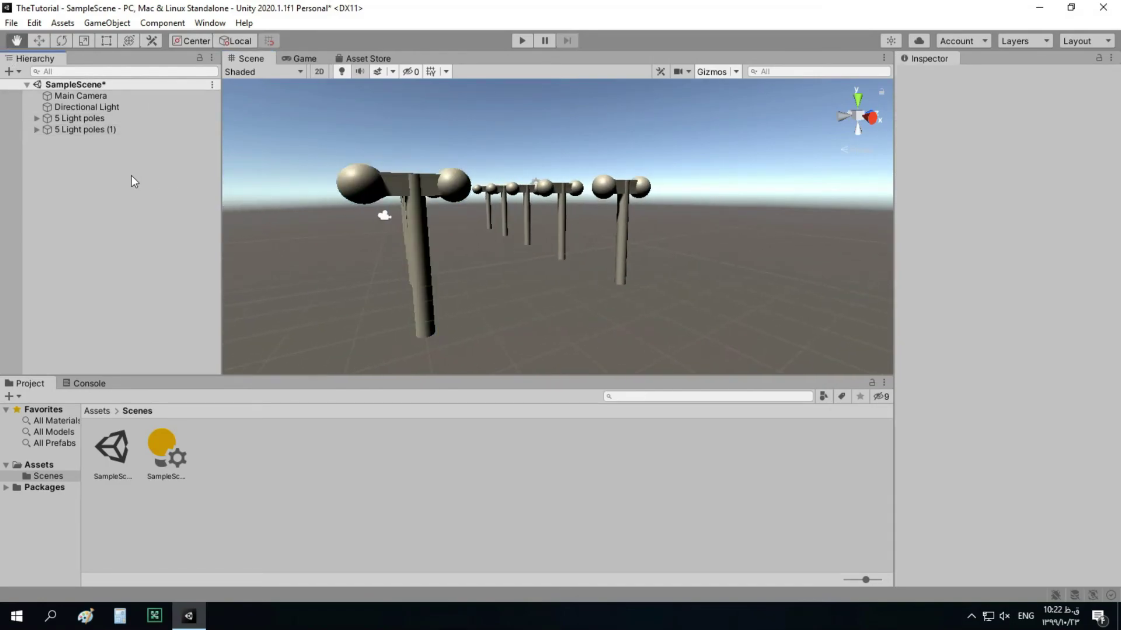
Add a Plane and move it below and between the two pole rows, to about Y -1.81 and Z -4.03
right_click(103, 170)
mouse_move(178, 333)
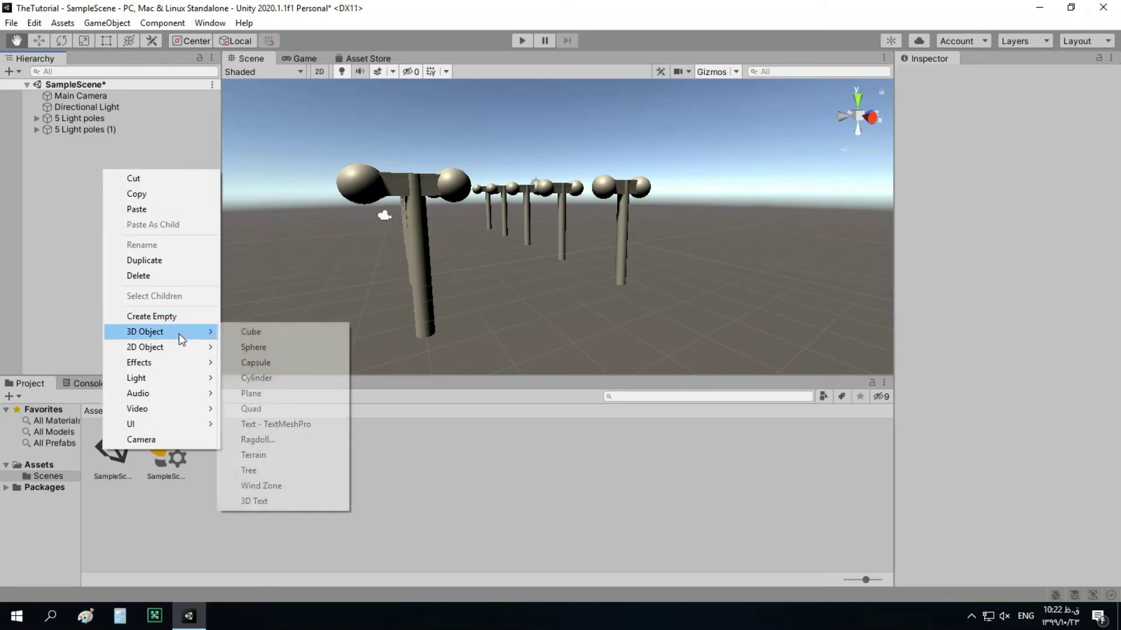
left_click(255, 394)
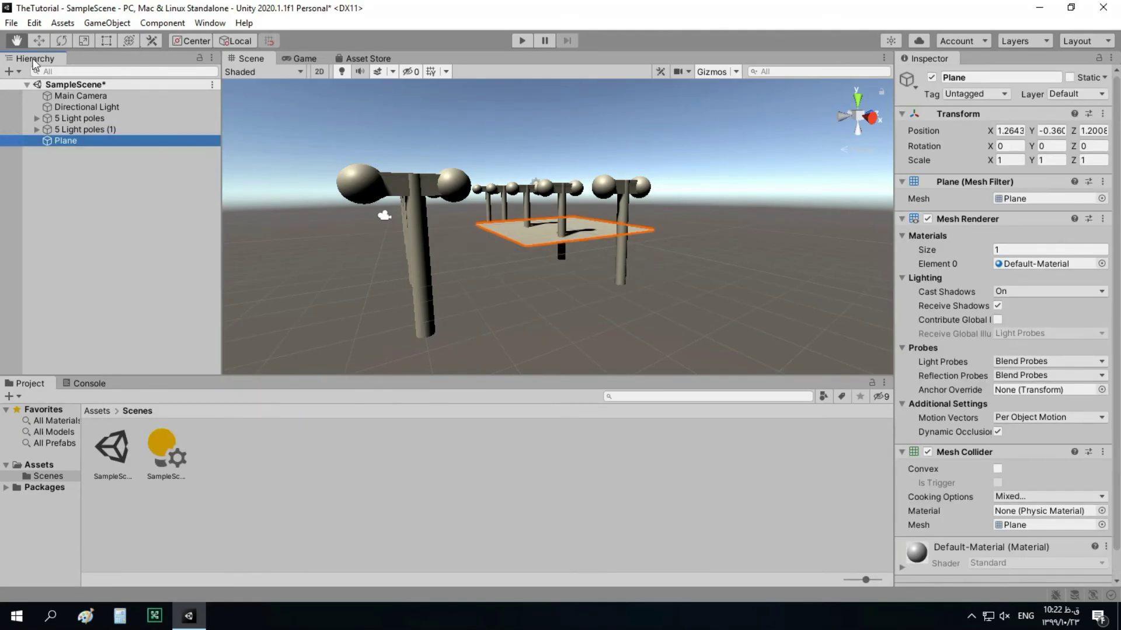
left_click(39, 40)
left_click_drag(559, 173, 562, 193)
left_click_drag(605, 240, 552, 247)
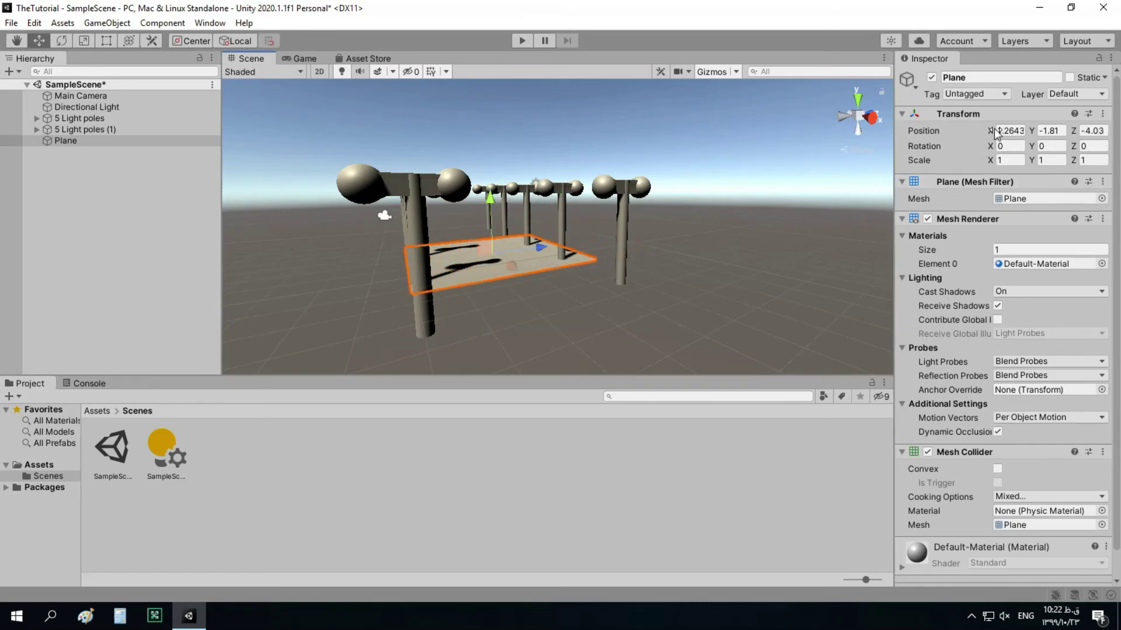
Set the Plane's scale to 5 in X and 2 in Z so it extends under both rows of poles
left_click_drag(993, 161, 1053, 172)
left_click(1023, 160)
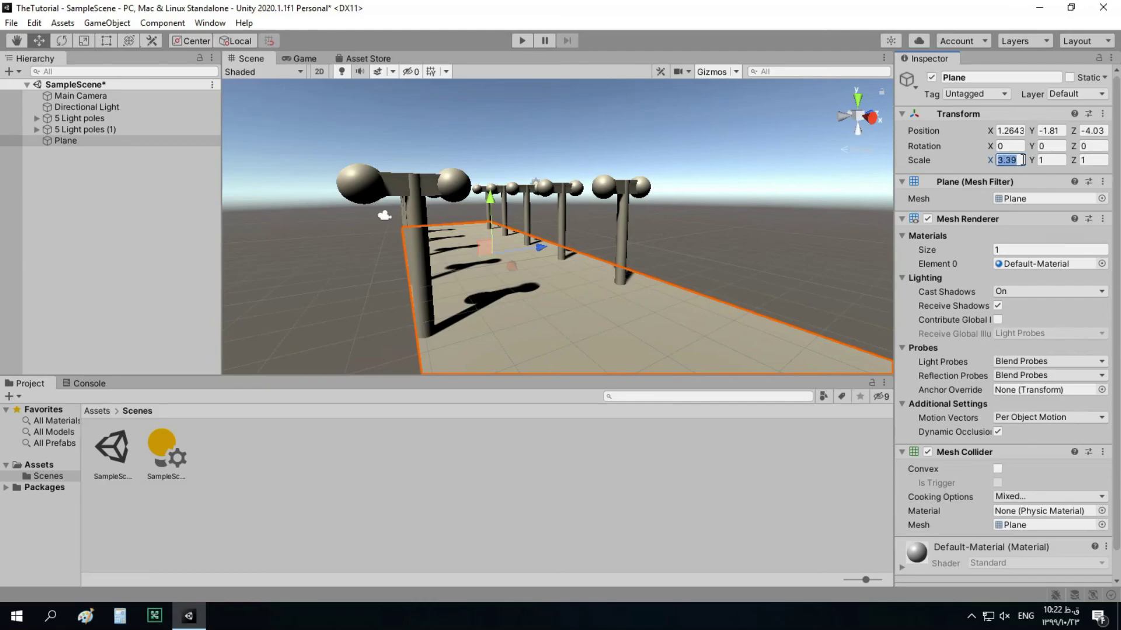
type("5")
left_click(1090, 161)
type("2")
scroll(602, 244, "down", 2)
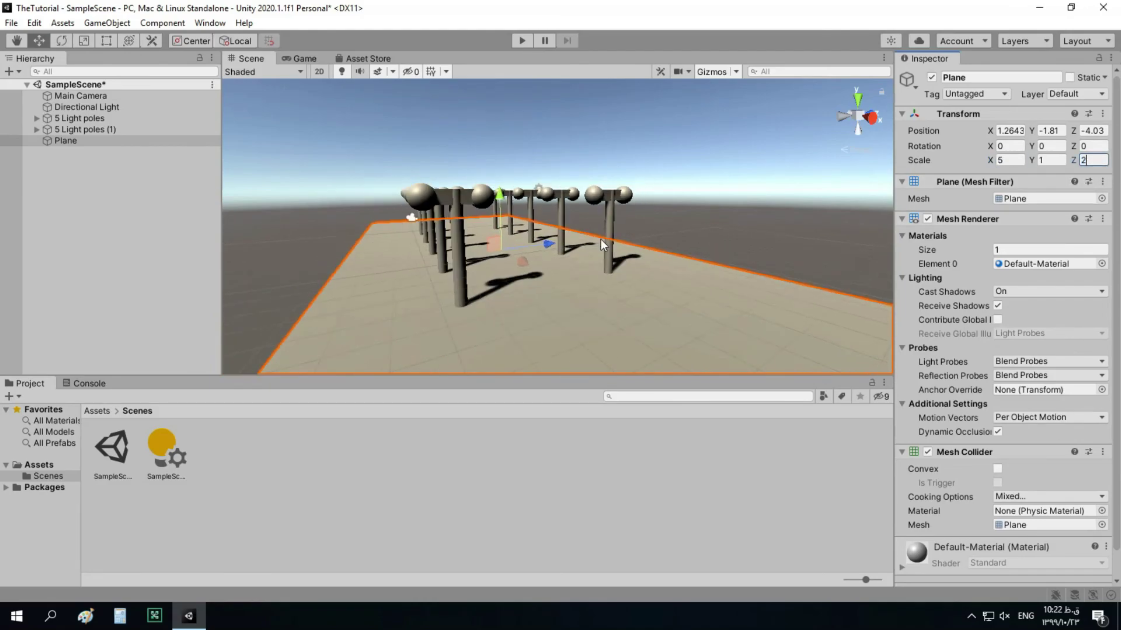
left_click(18, 41)
left_click_drag(555, 238, 591, 263)
Save the scene and the project
left_click(11, 22)
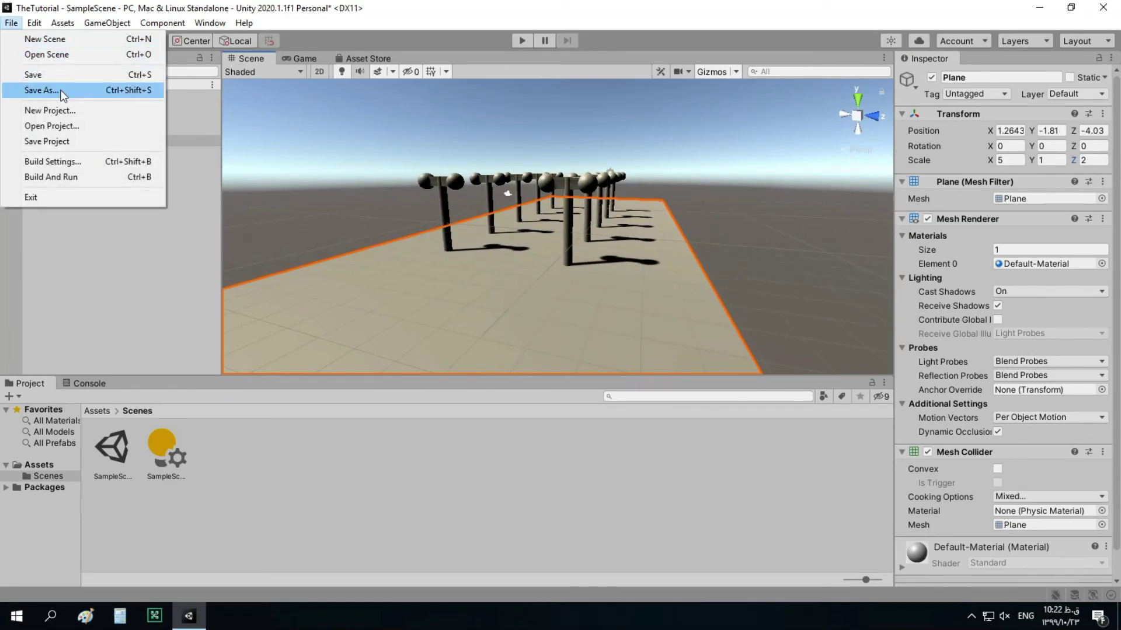
left_click(57, 73)
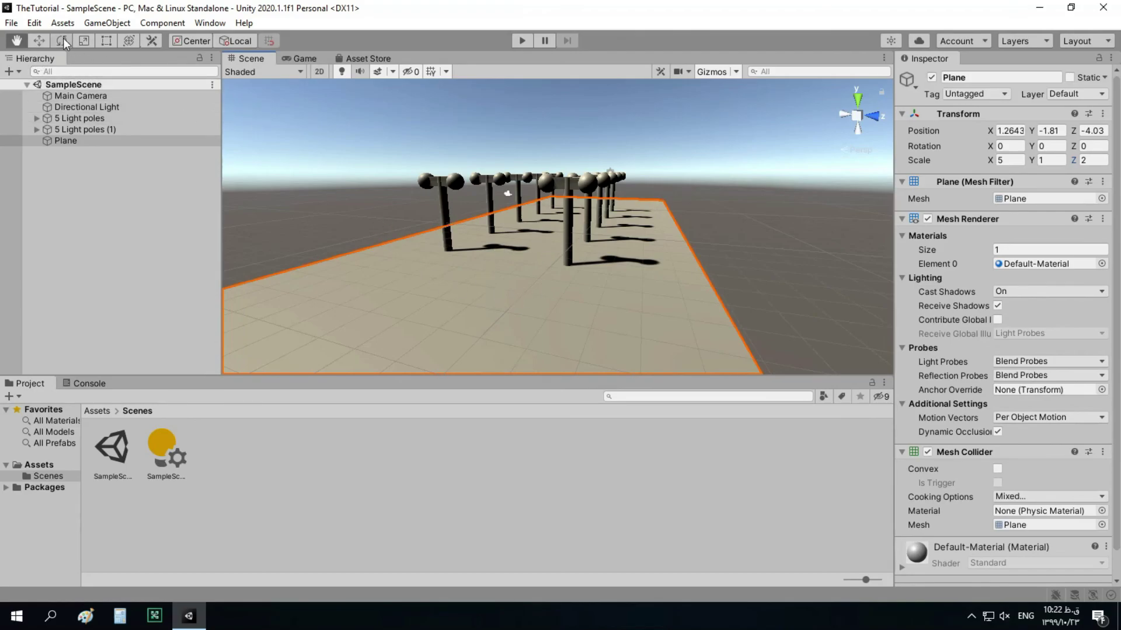
left_click(14, 26)
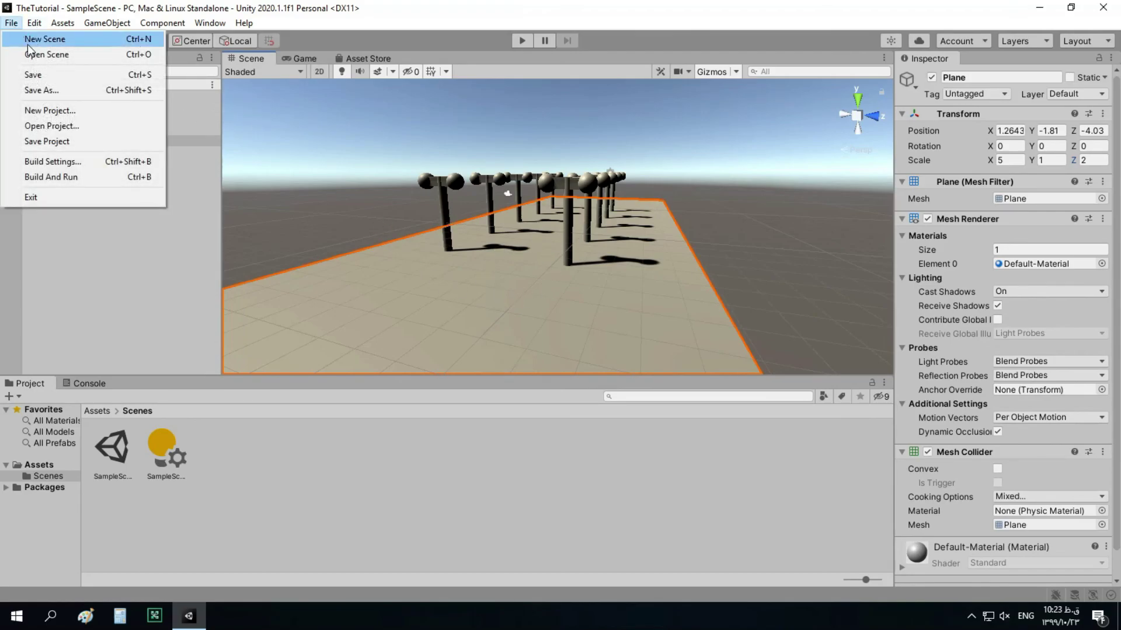
left_click(38, 76)
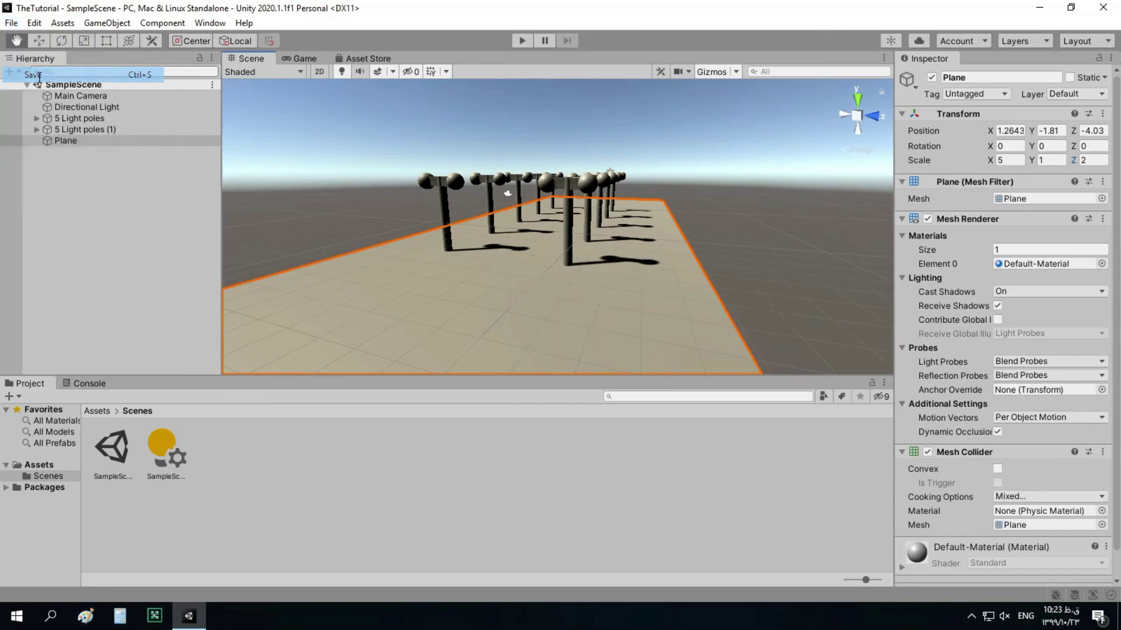
left_click(16, 26)
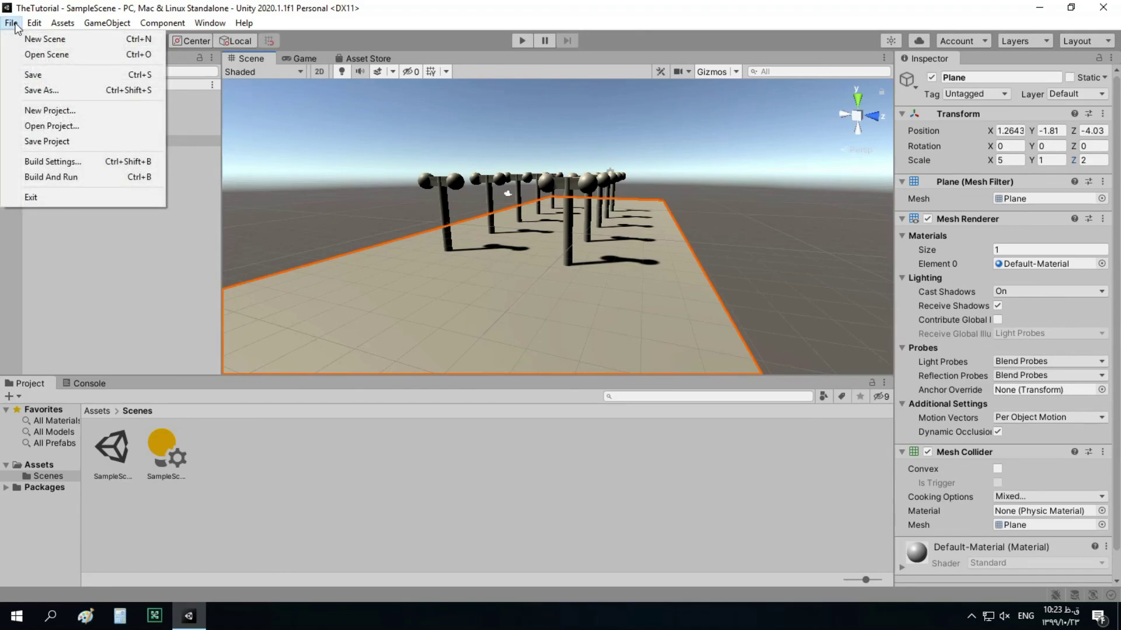
left_click(72, 146)
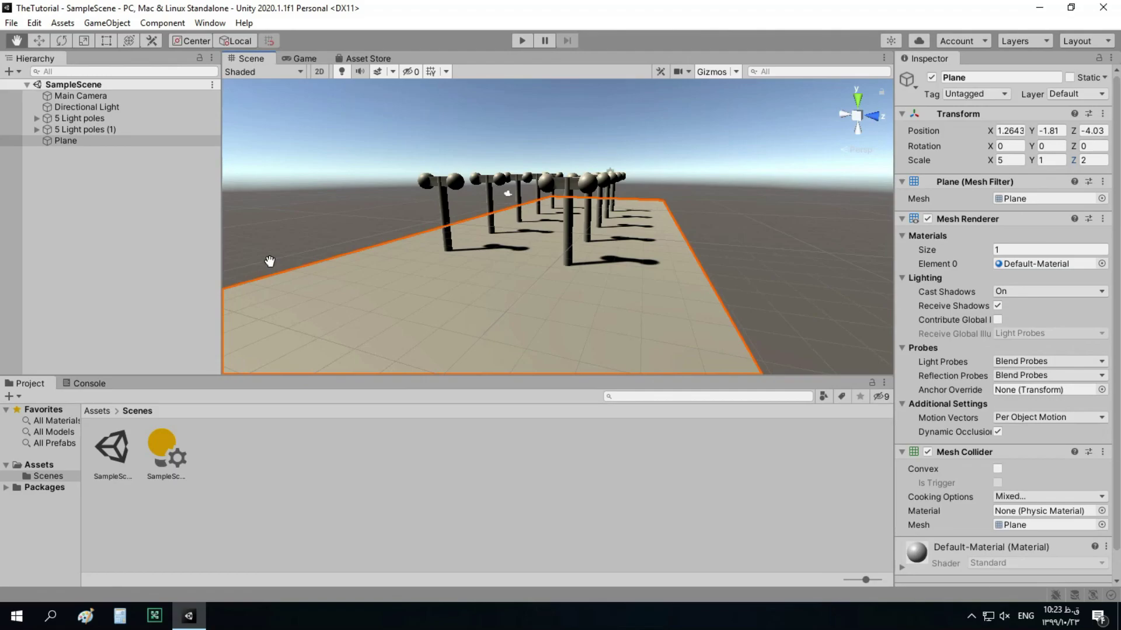
key("alt+Tab")
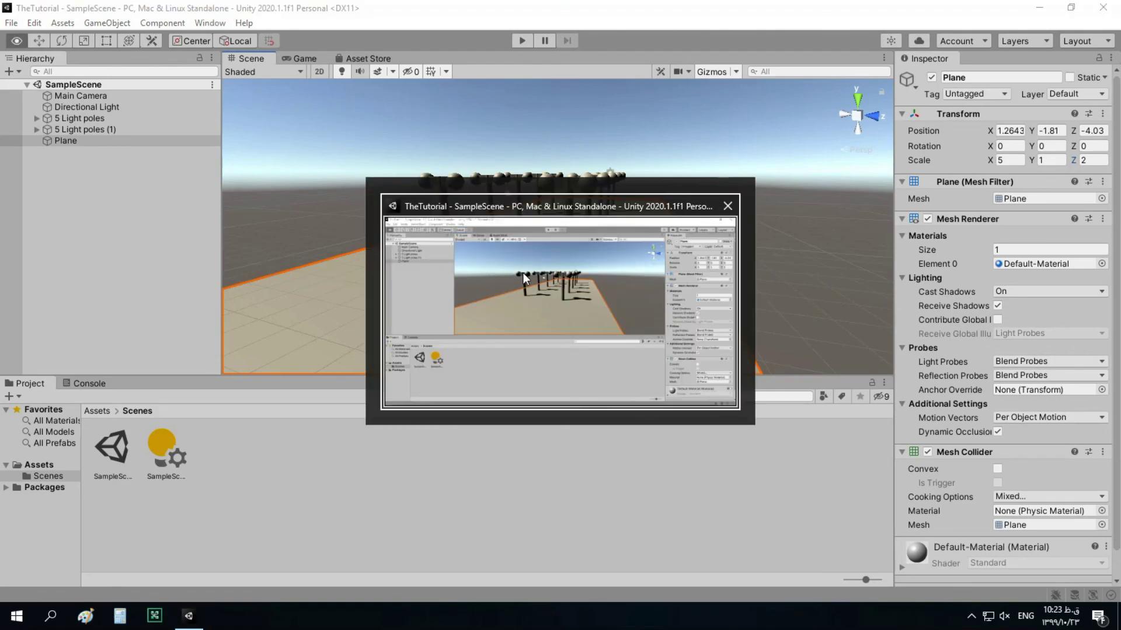